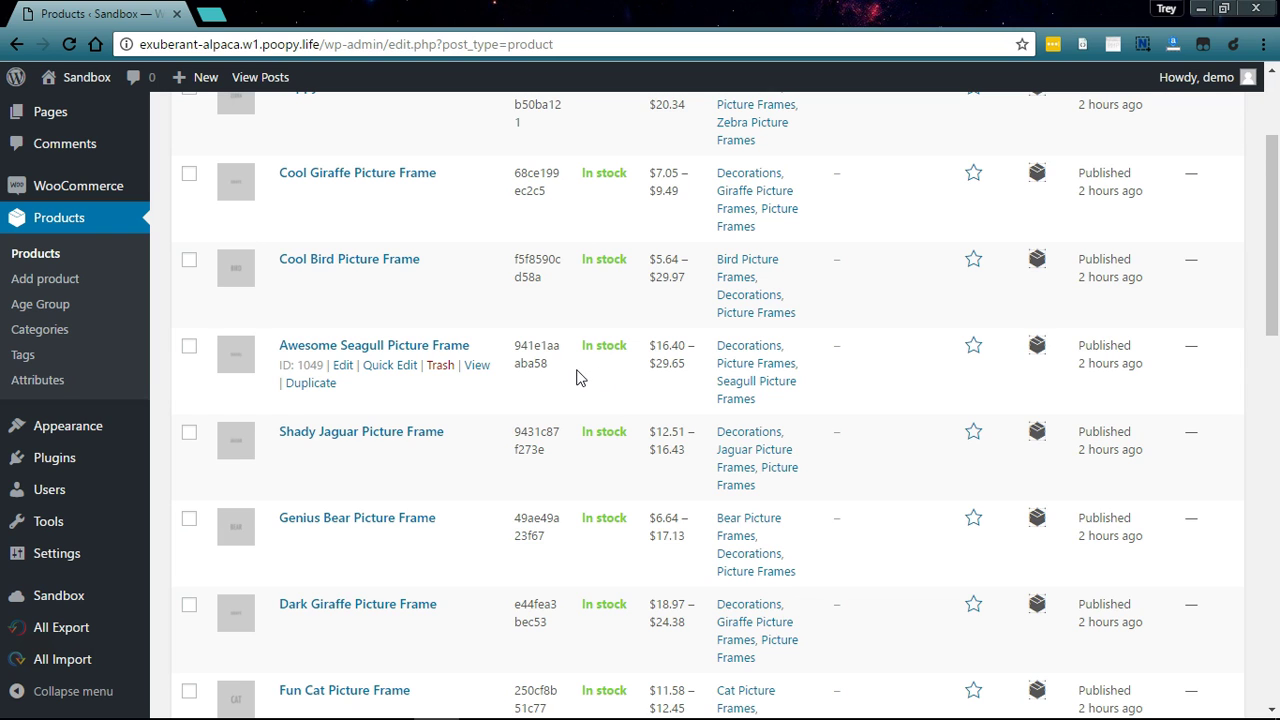
# Start a new All Export export and choose WooCommerce Products as the specific post type.
pyautogui.scroll(-1, 591, 408)
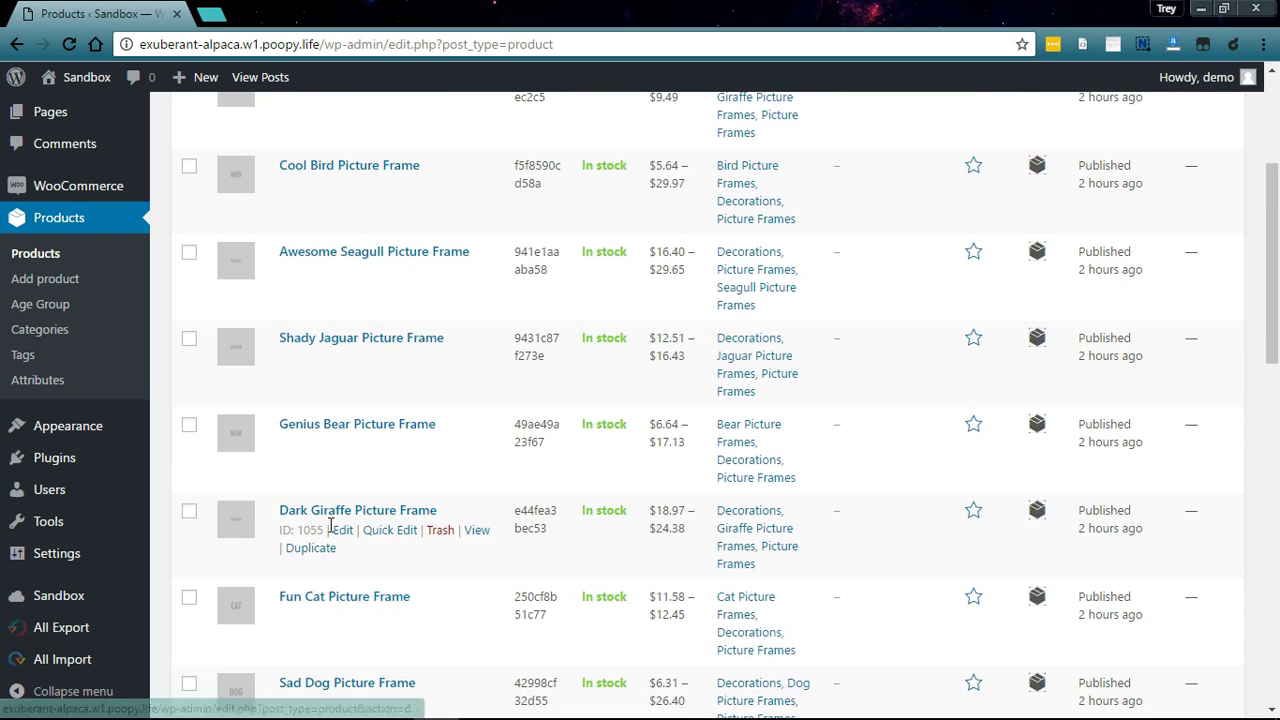
pyautogui.moveTo(90, 640)
pyautogui.click(192, 613)
pyautogui.scroll(-1, 420, 480)
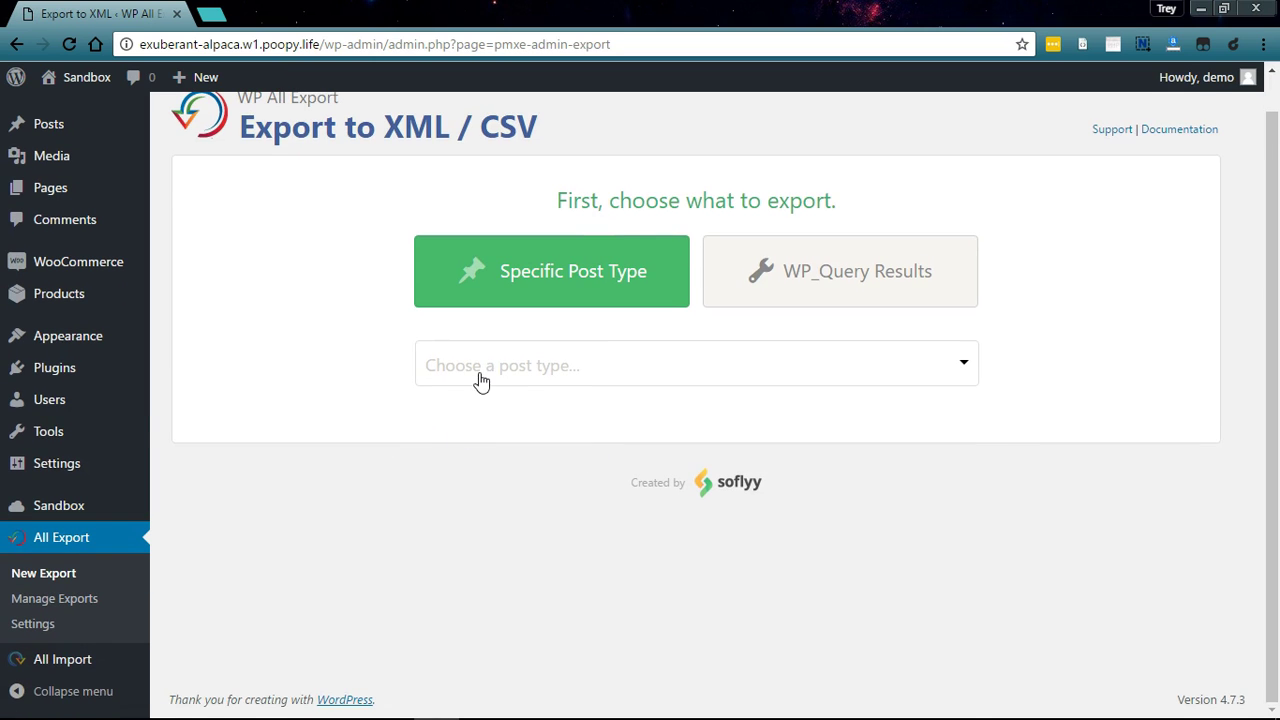
pyautogui.click(480, 375)
pyautogui.scroll(-2, 400, 580)
pyautogui.click(520, 617)
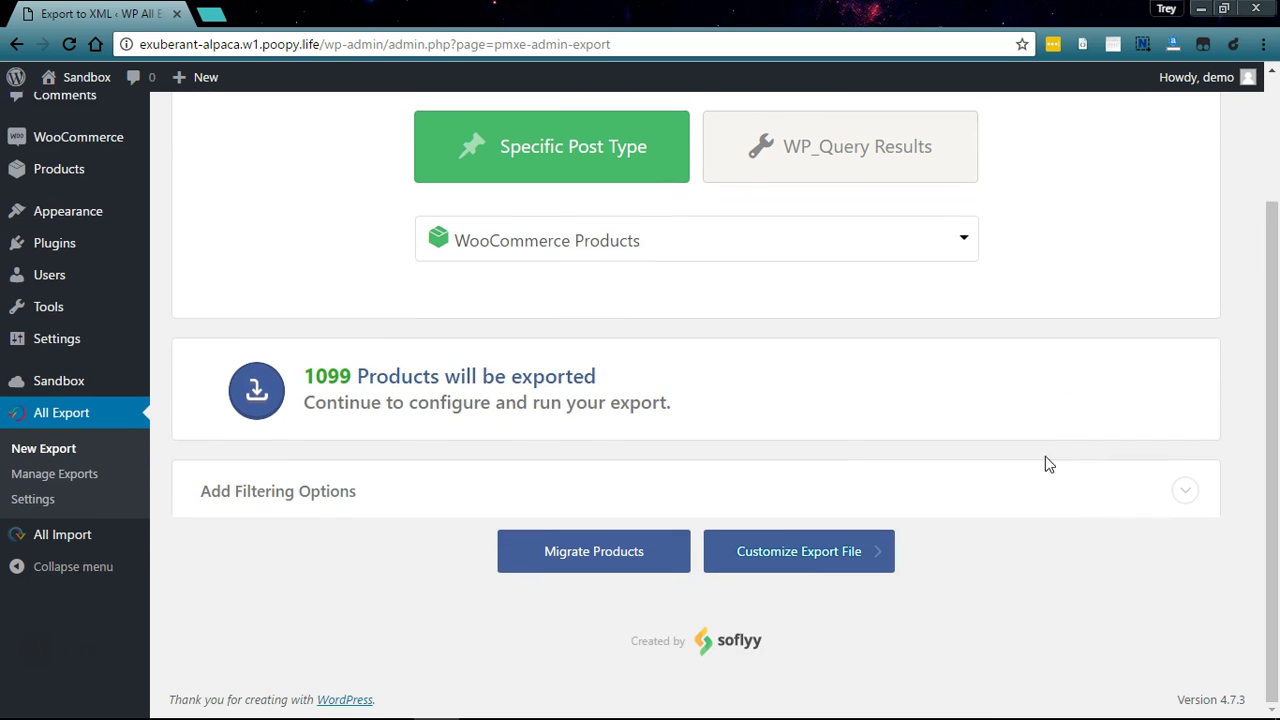
# Check the filtering options without adding a rule and proceed to customizing the export file.
pyautogui.click(243, 487)
pyautogui.scroll(-2, 265, 265)
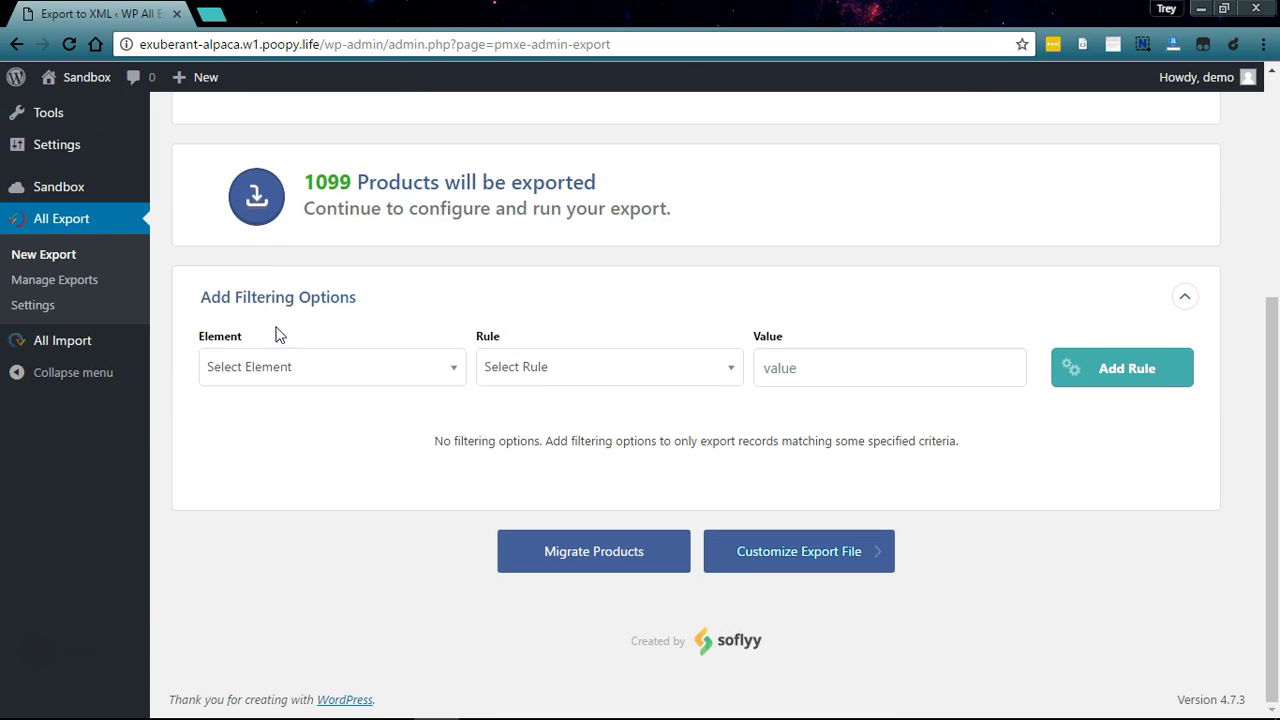
pyautogui.click(332, 306)
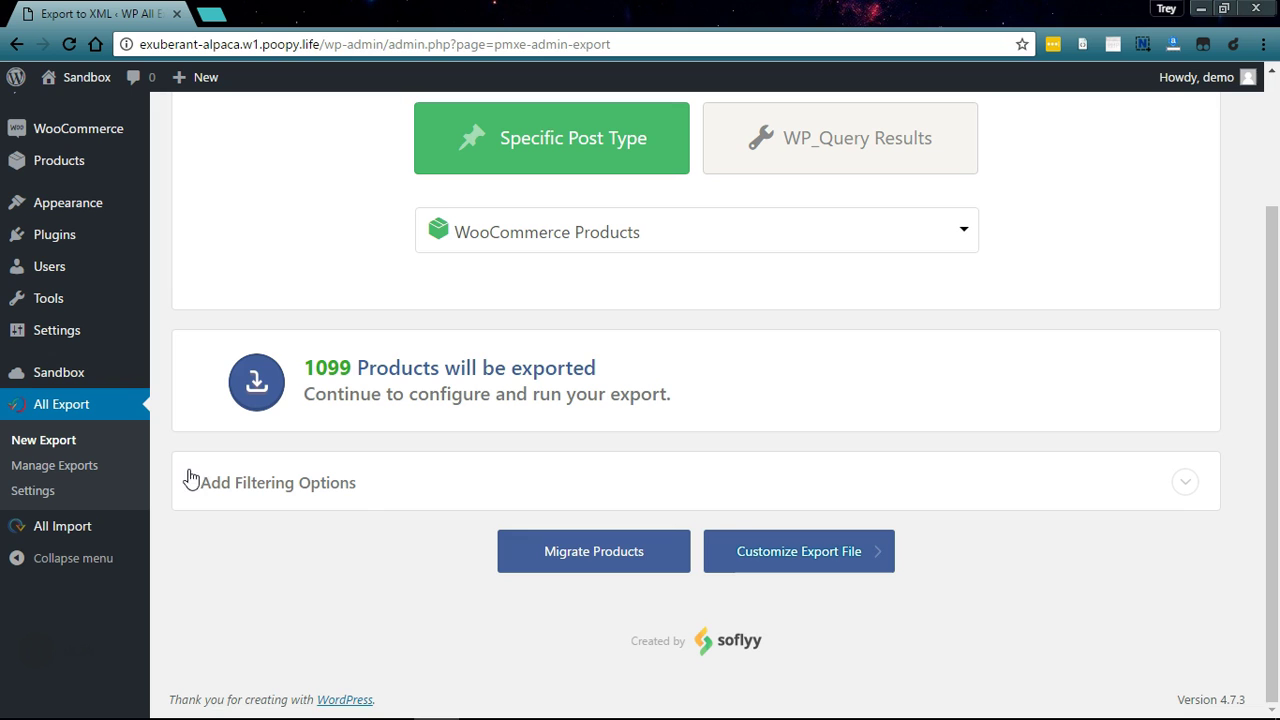
pyautogui.click(815, 567)
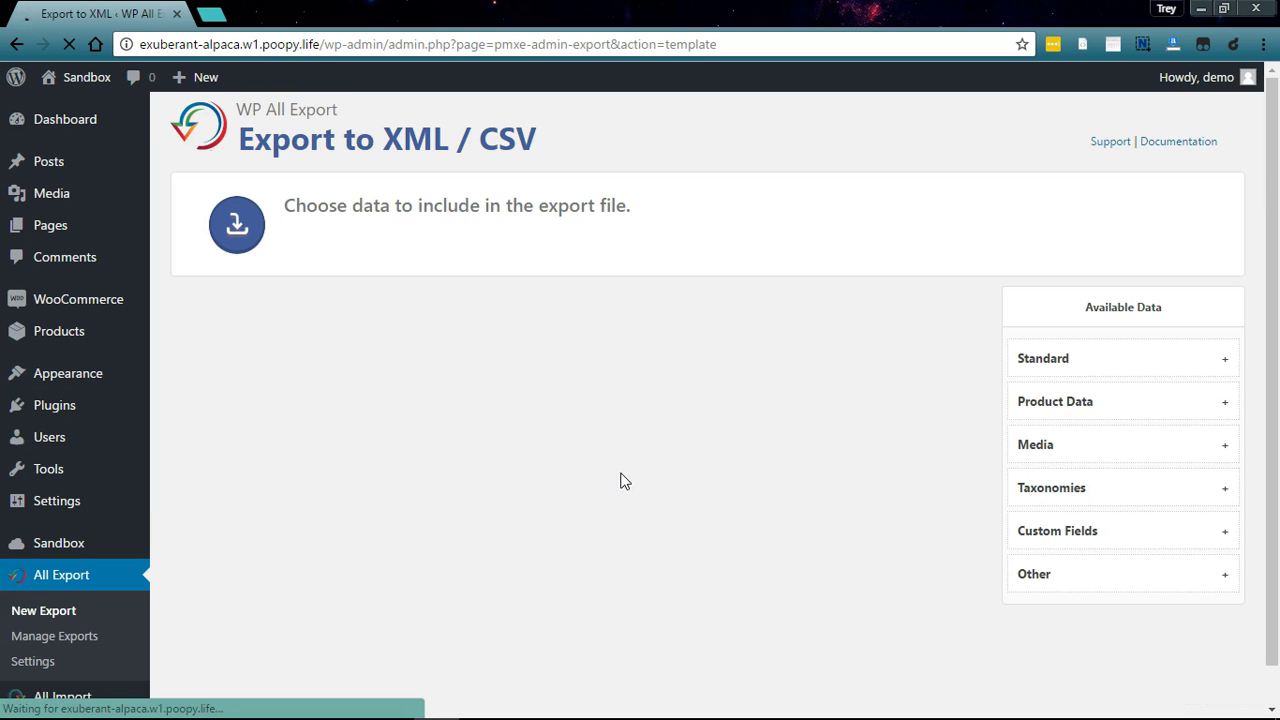
# Set the export type to Feed and choose the Google Merchant Center product feed format.
pyautogui.scroll(-4, 615, 525)
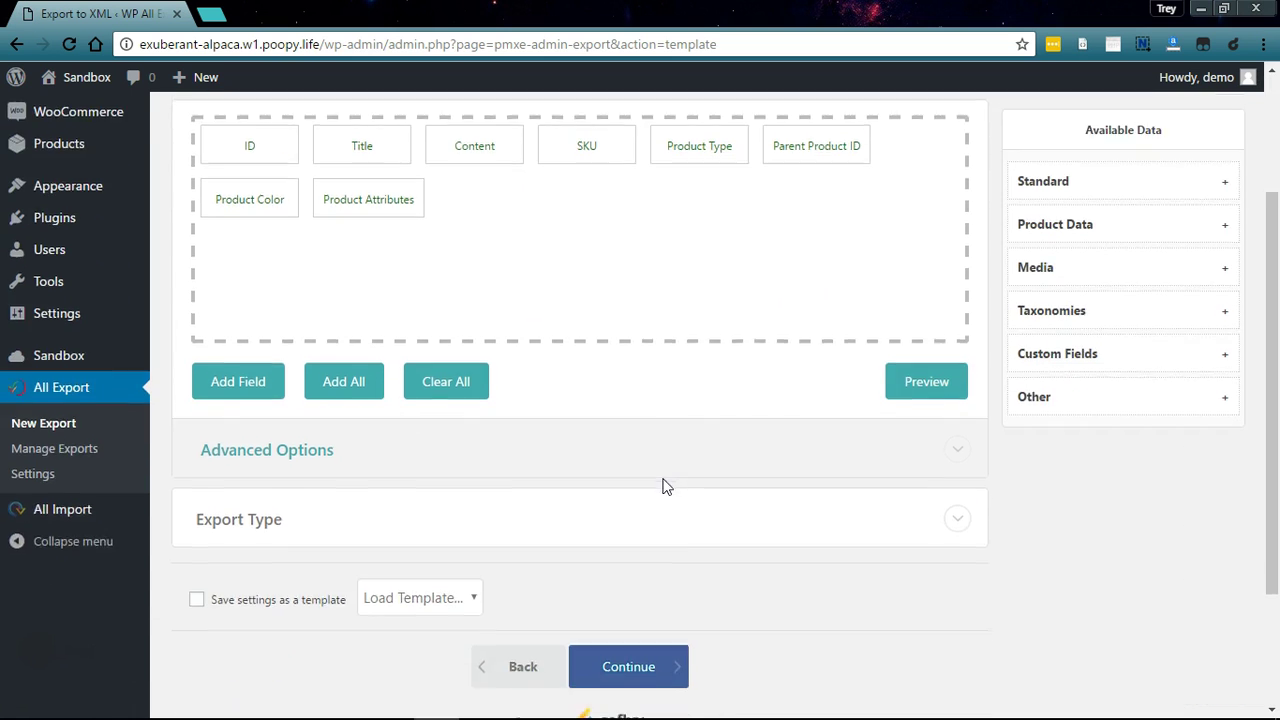
pyautogui.click(257, 352)
pyautogui.scroll(-2, 574, 254)
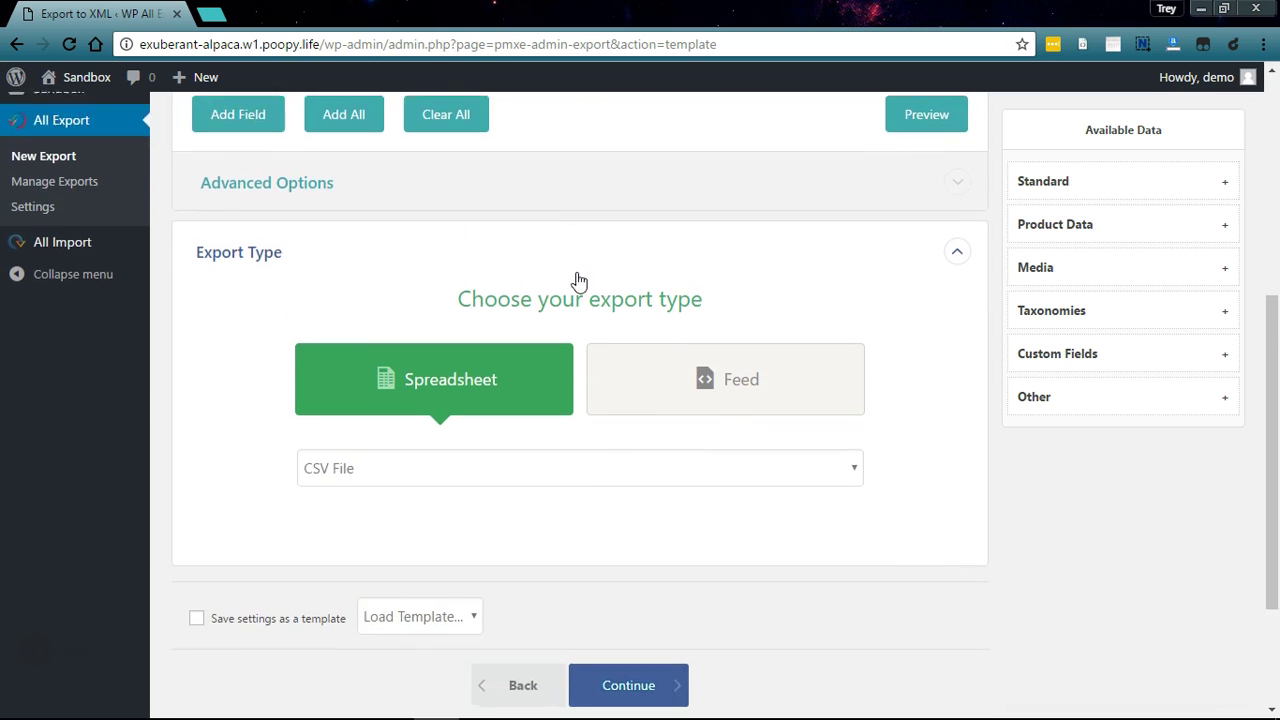
pyautogui.click(766, 294)
pyautogui.click(465, 373)
pyautogui.click(432, 442)
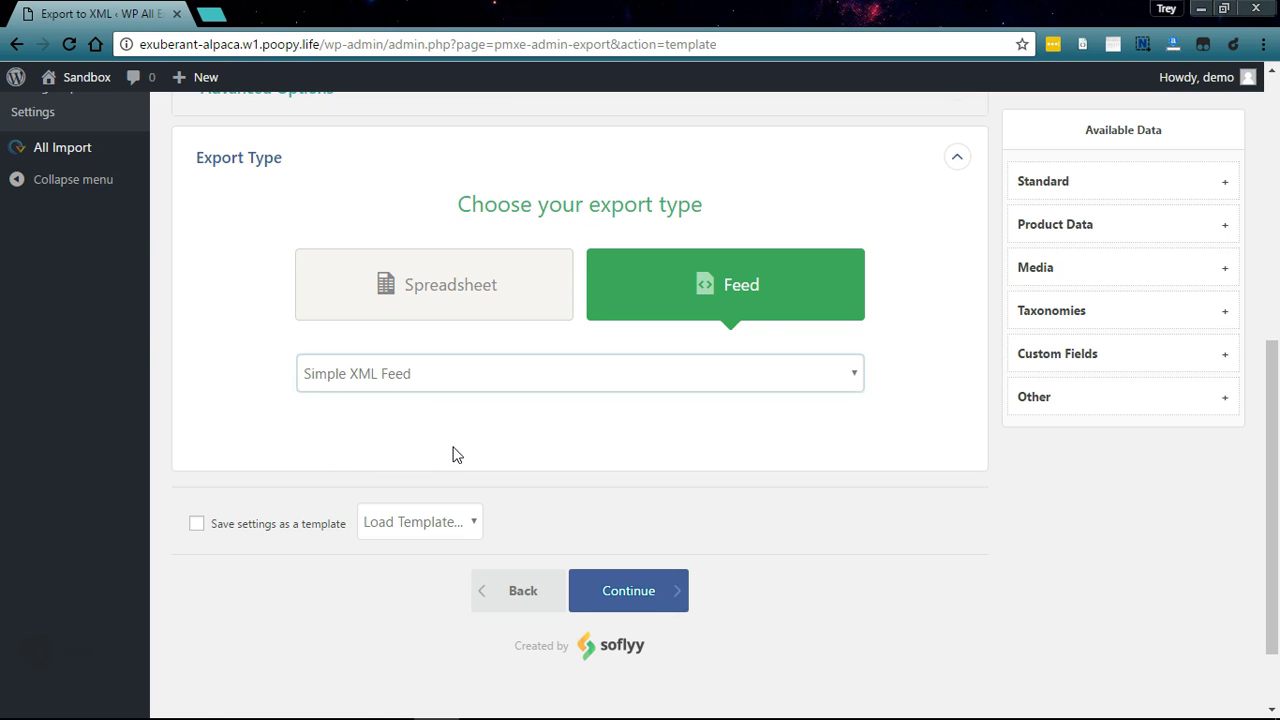
pyautogui.scroll(2, 710, 480)
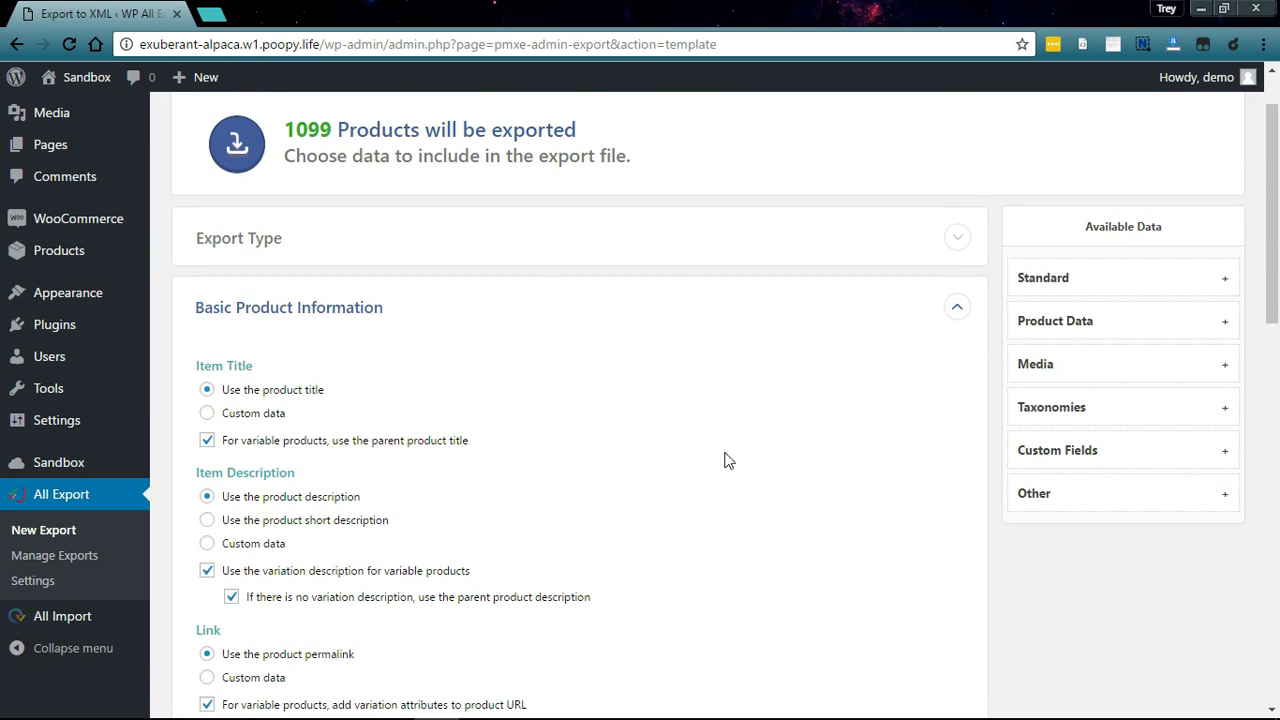
# Set Item Title to custom data containing {Title} and turn off using the parent product title for variable products.
pyautogui.scroll(-1, 644, 391)
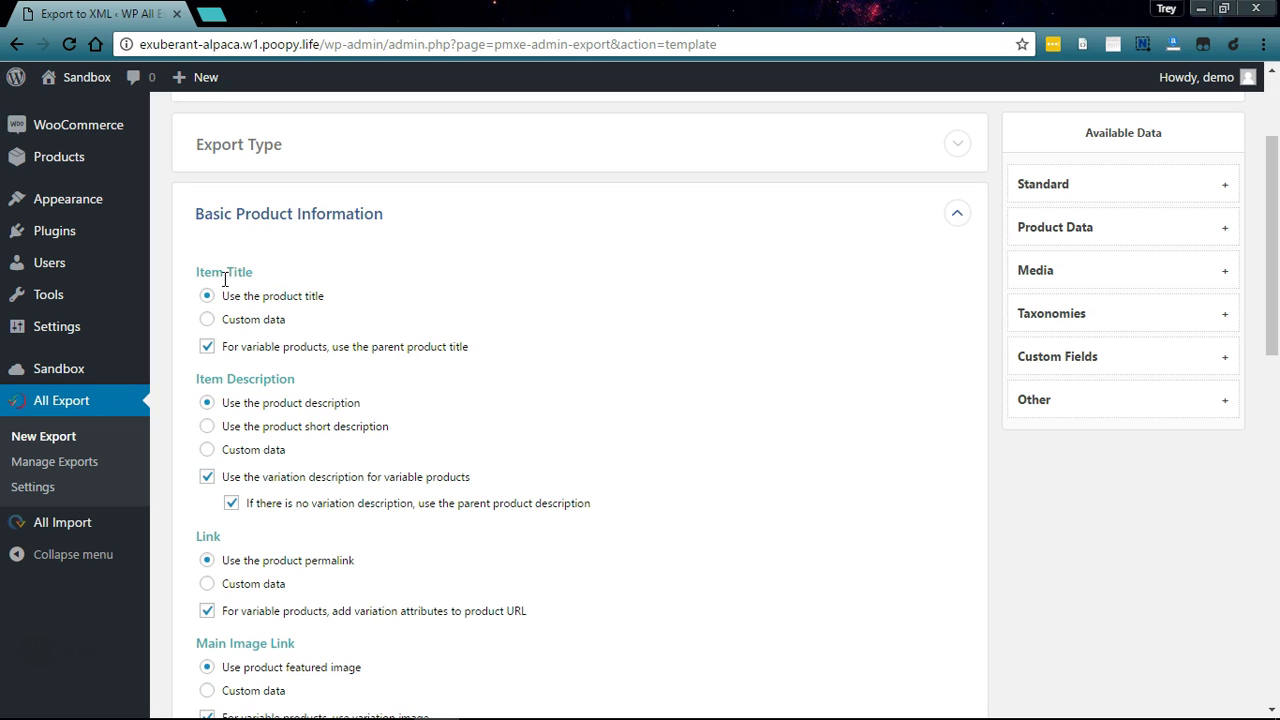
pyautogui.click(208, 348)
pyautogui.click(210, 348)
pyautogui.click(207, 319)
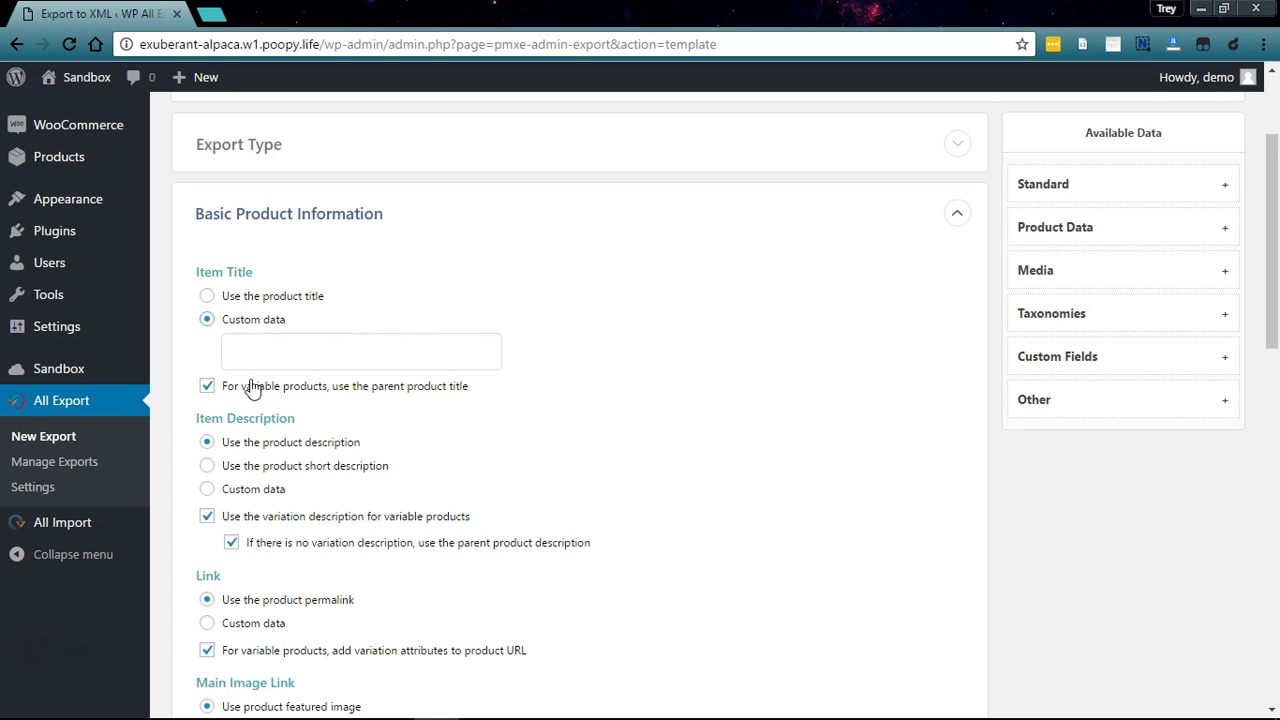
pyautogui.click(242, 390)
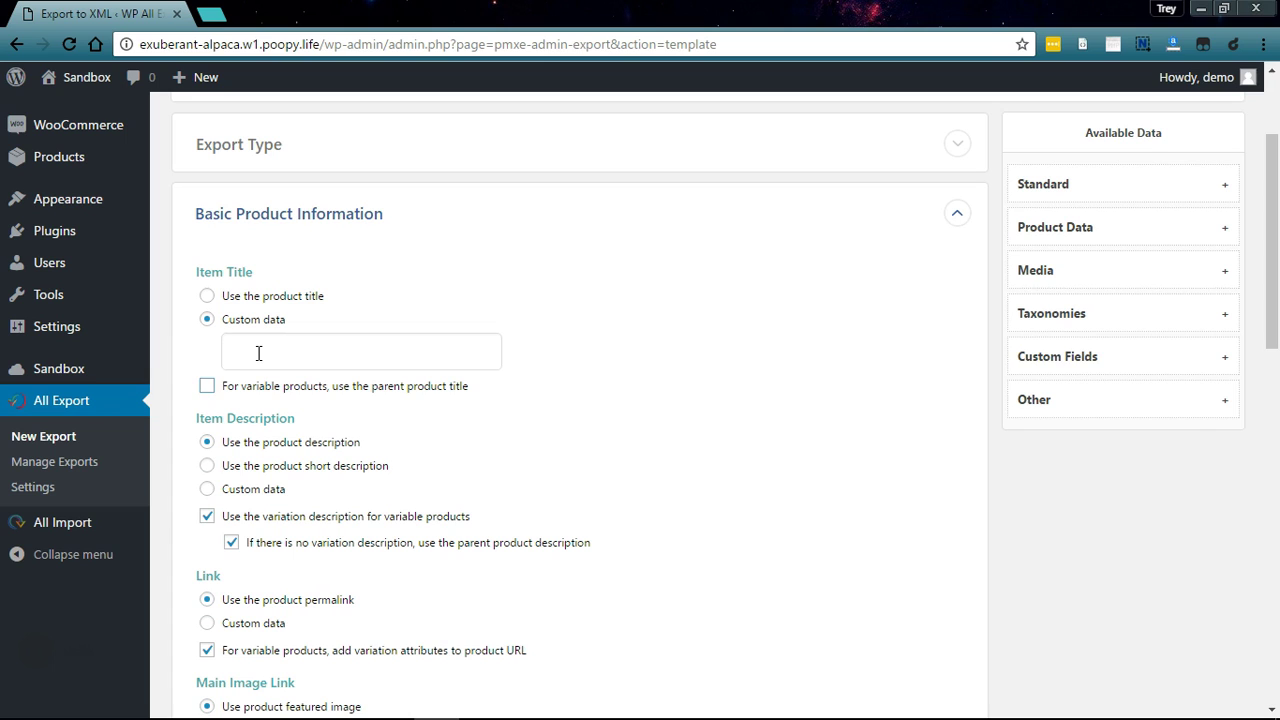
pyautogui.click(1103, 183)
pyautogui.moveTo(1046, 276); pyautogui.dragTo(440, 358)
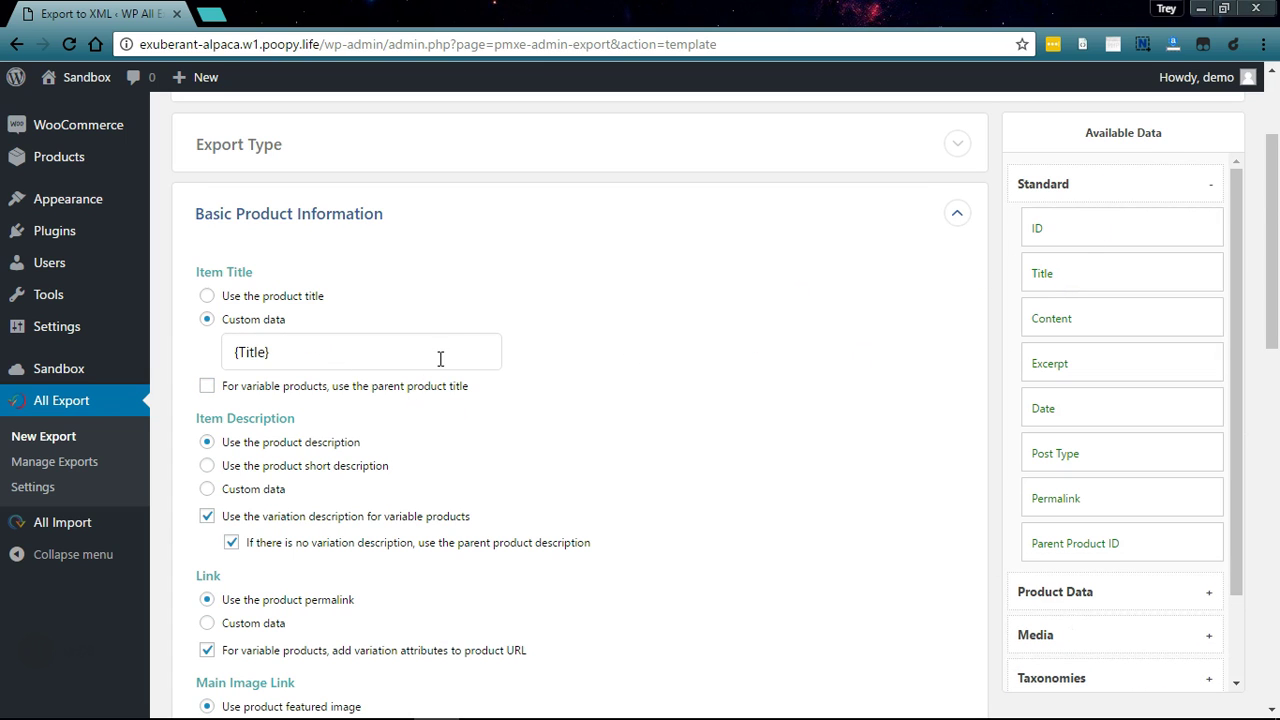
# Add the Product Color attribute from the product data to the Item Title custom data.
pyautogui.click(1071, 186)
pyautogui.click(1095, 227)
pyautogui.scroll(-3, 1118, 330)
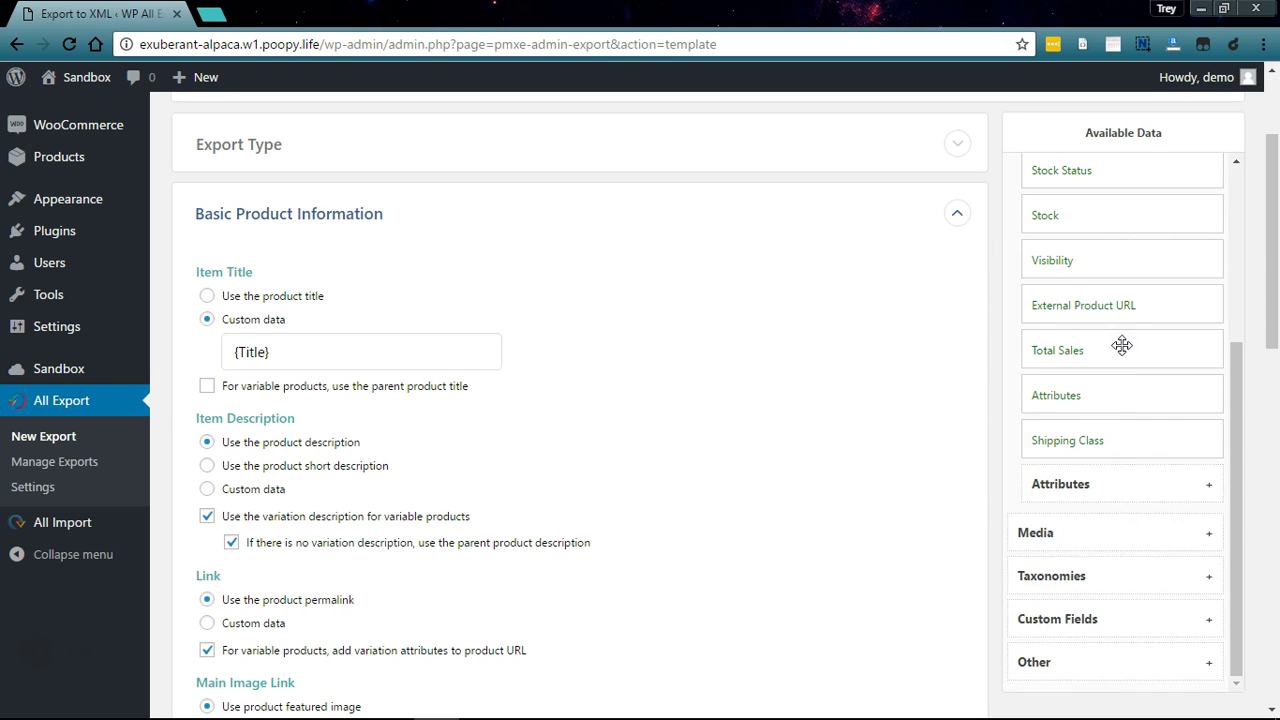
pyautogui.click(1077, 486)
pyautogui.moveTo(1100, 487); pyautogui.dragTo(425, 352)
# Examine the description, link and image settings in Basic Product Information and expand its advanced options.
pyautogui.scroll(-3, 656, 389)
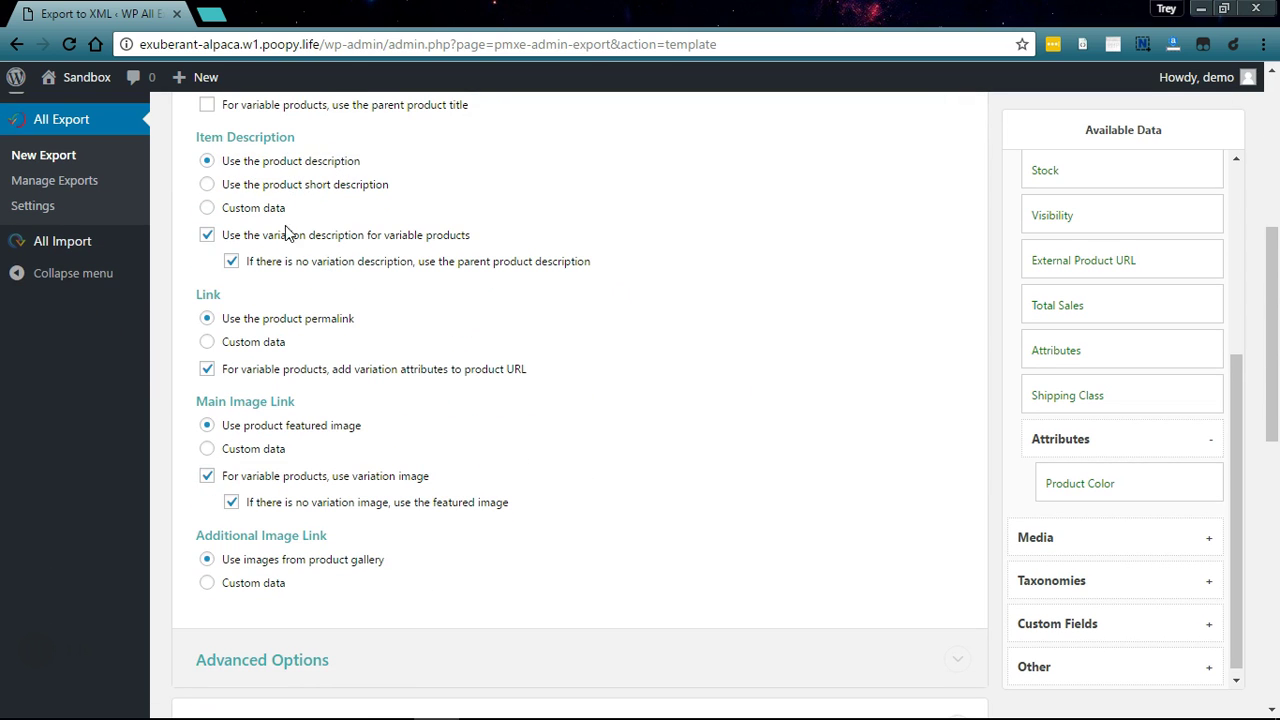
pyautogui.scroll(-1, 253, 176)
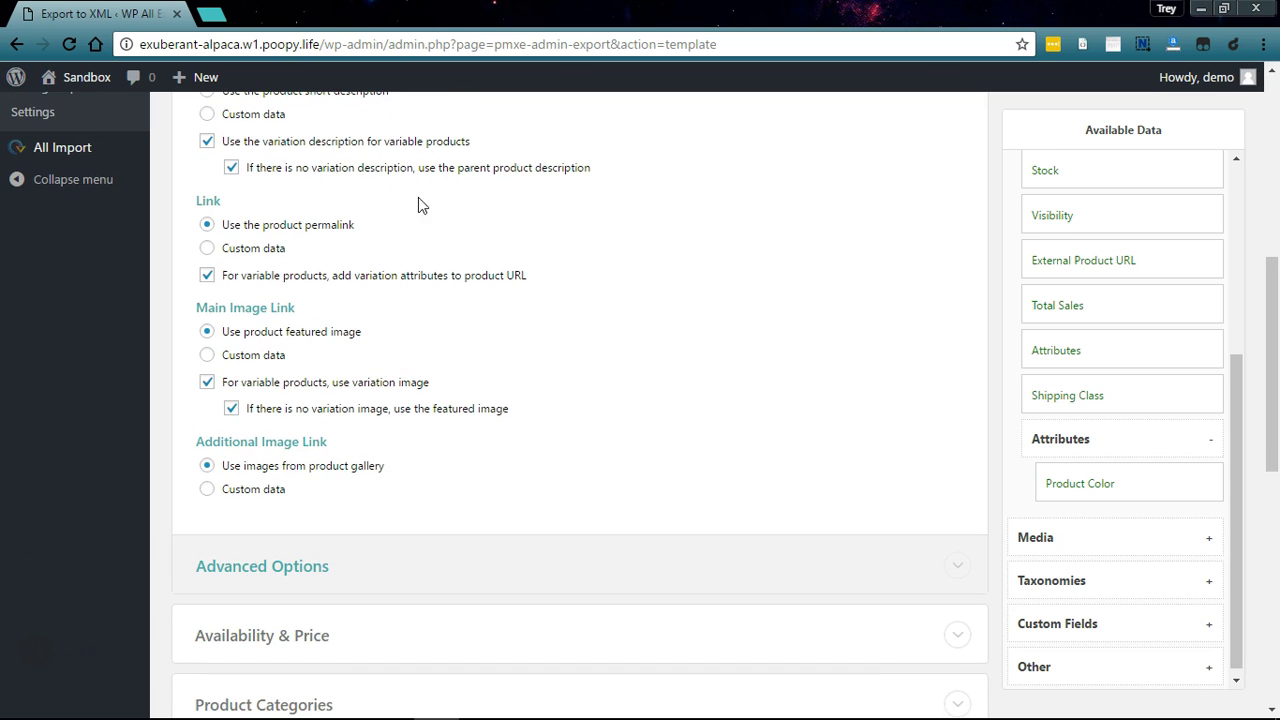
pyautogui.scroll(-1, 257, 277)
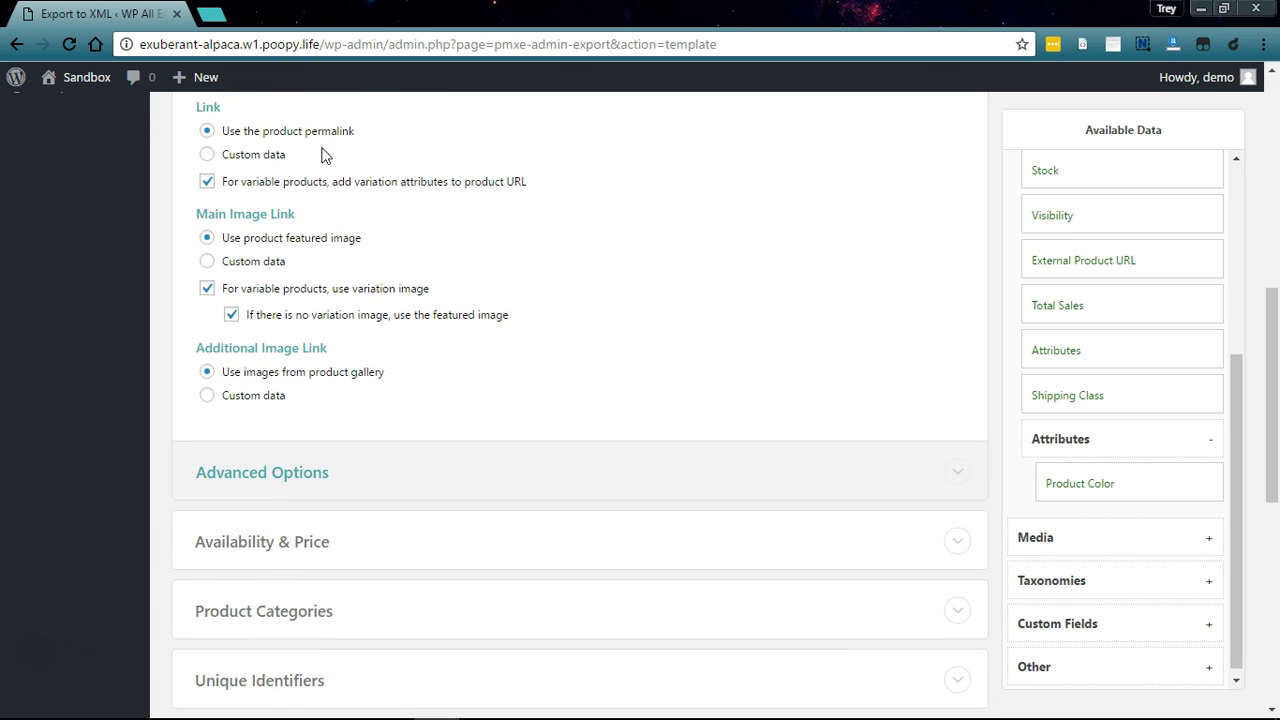
pyautogui.scroll(-1, 436, 265)
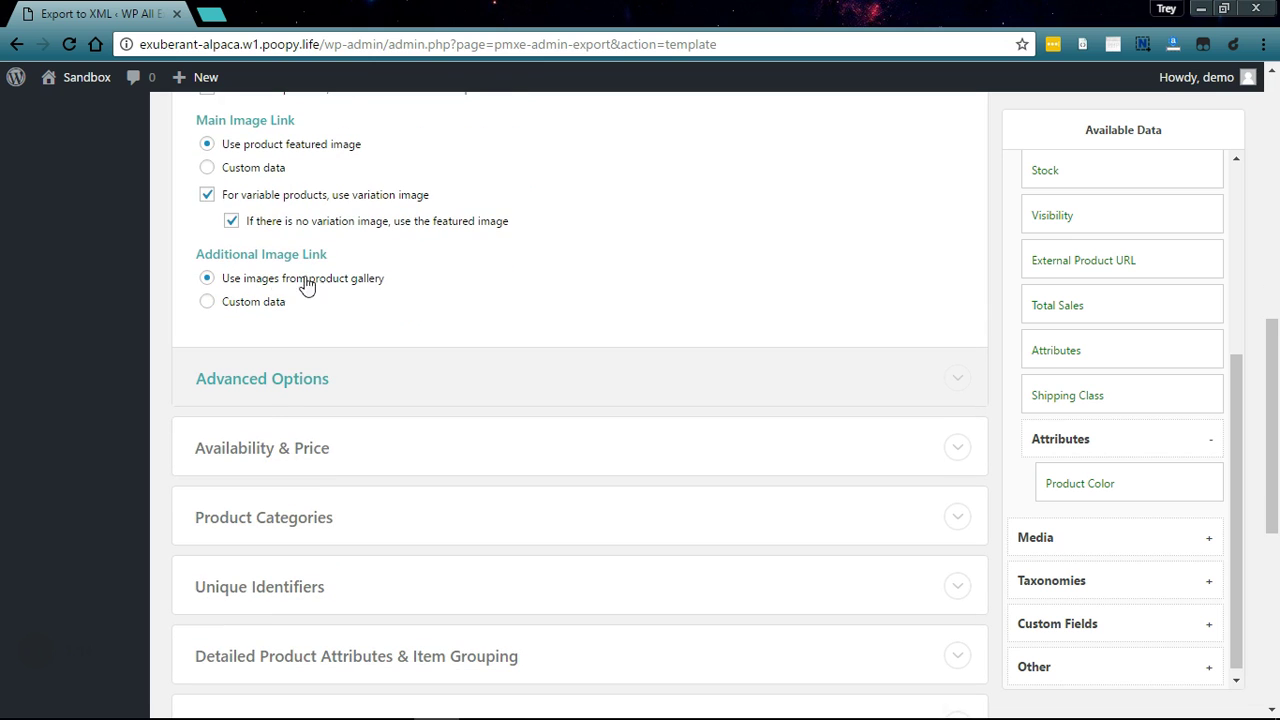
pyautogui.scroll(-2, 426, 286)
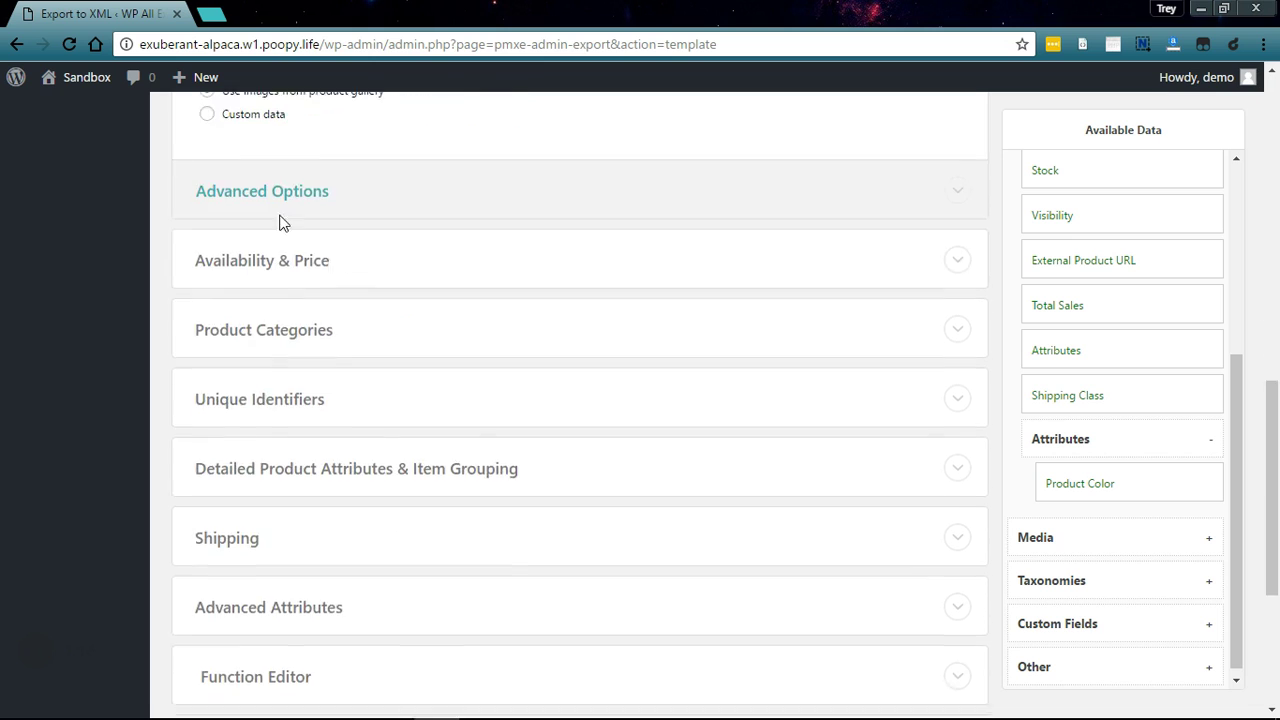
pyautogui.click(356, 207)
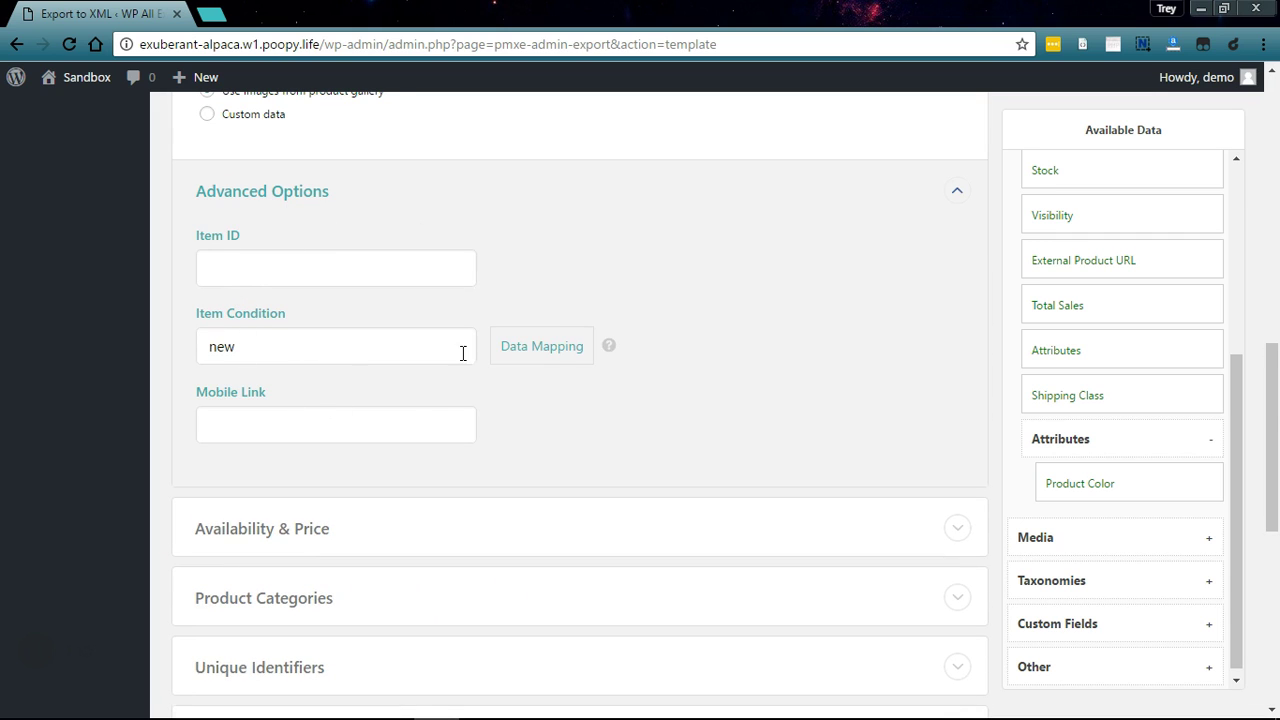
# Open Availability & Price and examine the custom price, price adjustment, sale price and availability options, keeping the product's price.
pyautogui.scroll(-3, 234, 294)
pyautogui.click(206, 263)
pyautogui.scroll(-1, 597, 306)
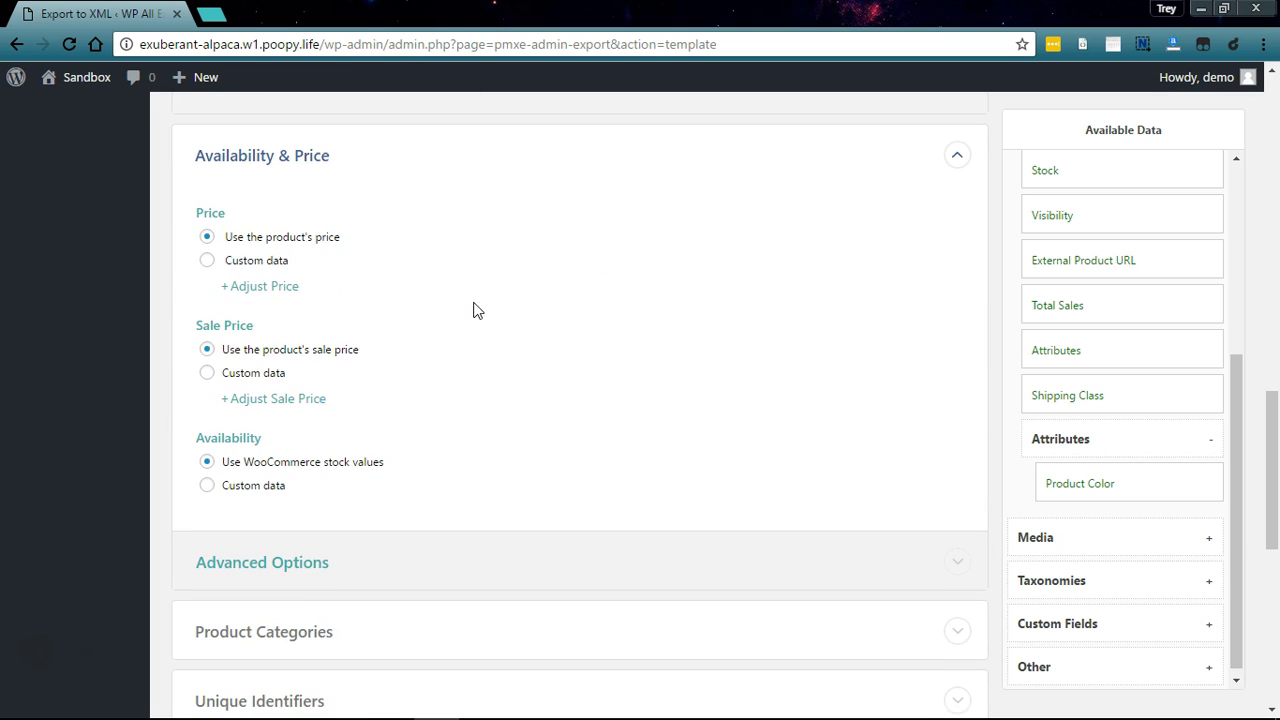
pyautogui.click(271, 262)
pyautogui.click(282, 238)
pyautogui.click(258, 286)
pyautogui.click(258, 288)
pyautogui.scroll(-1, 388, 291)
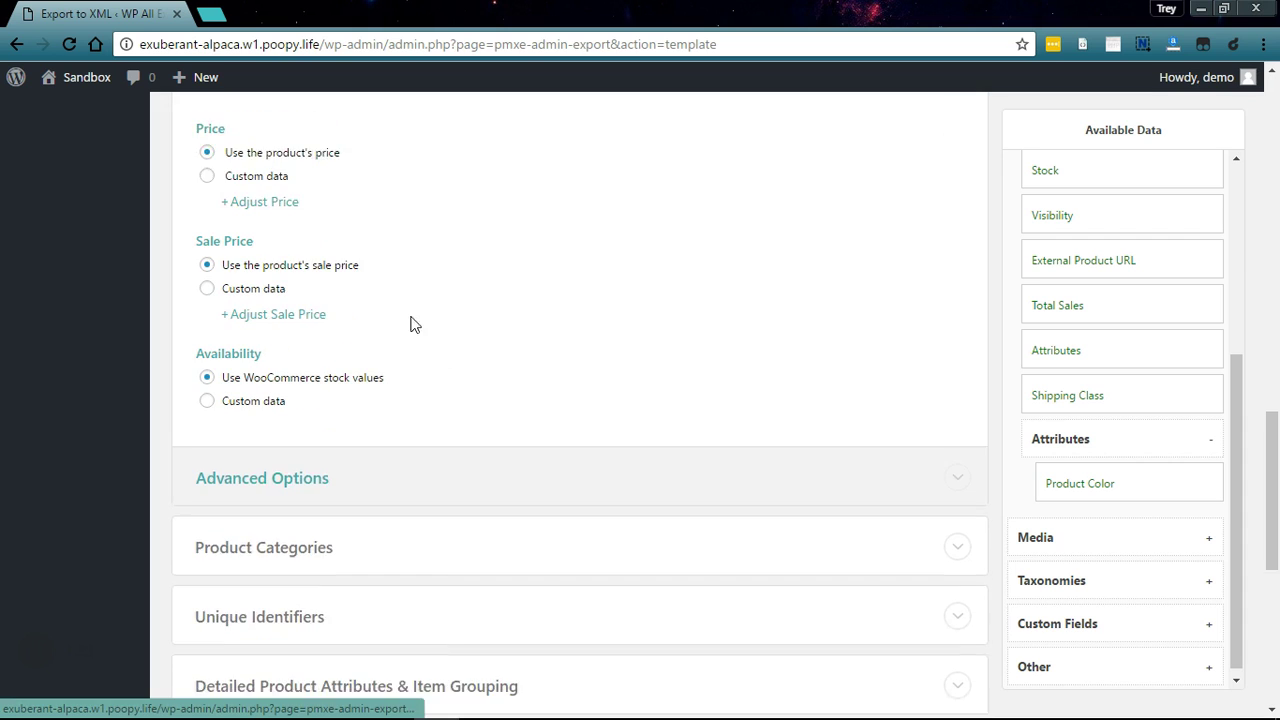
pyautogui.scroll(-1, 388, 291)
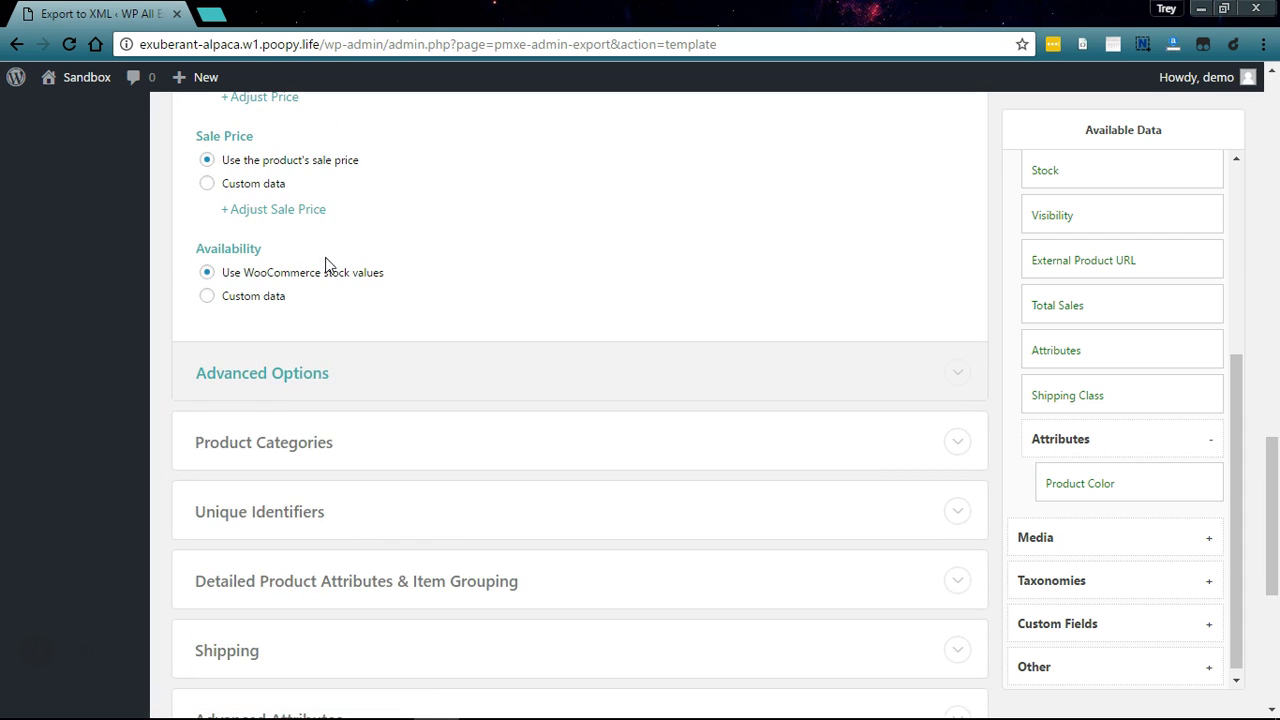
# Expand the advanced options of Availability & Price and examine the currency choices and date fields.
pyautogui.click(273, 378)
pyautogui.scroll(-2, 529, 251)
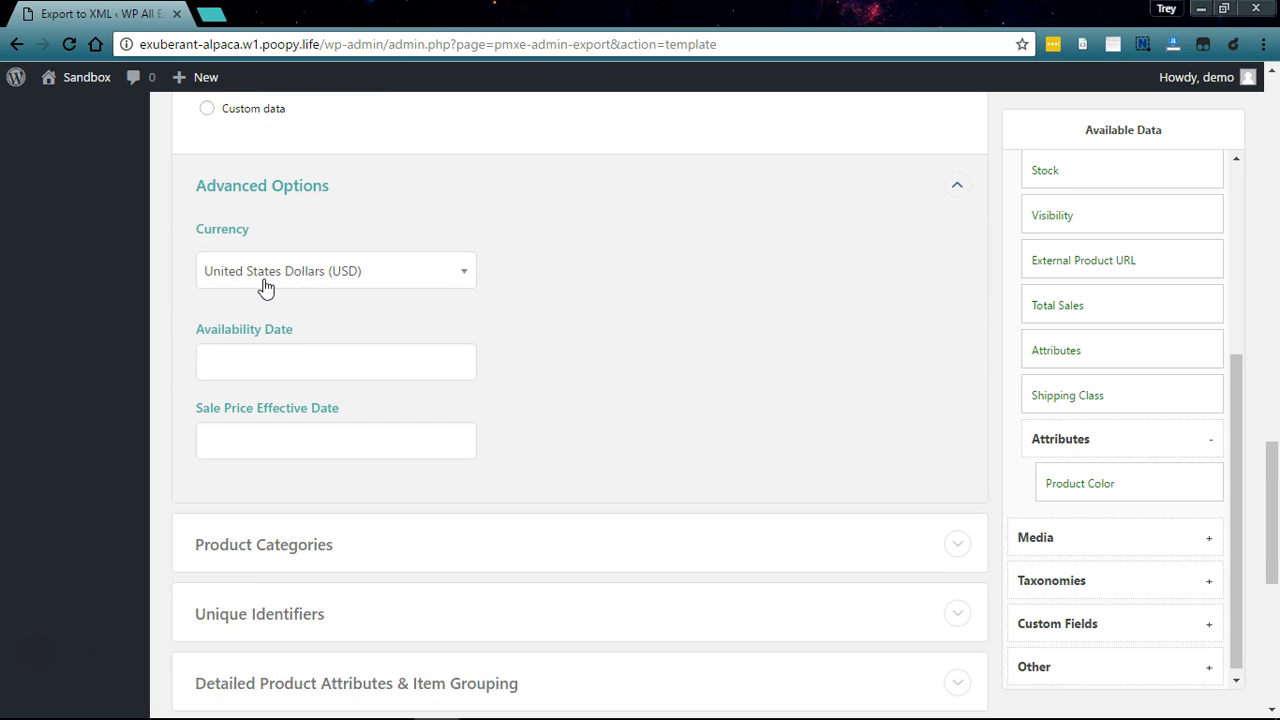
pyautogui.click(335, 281)
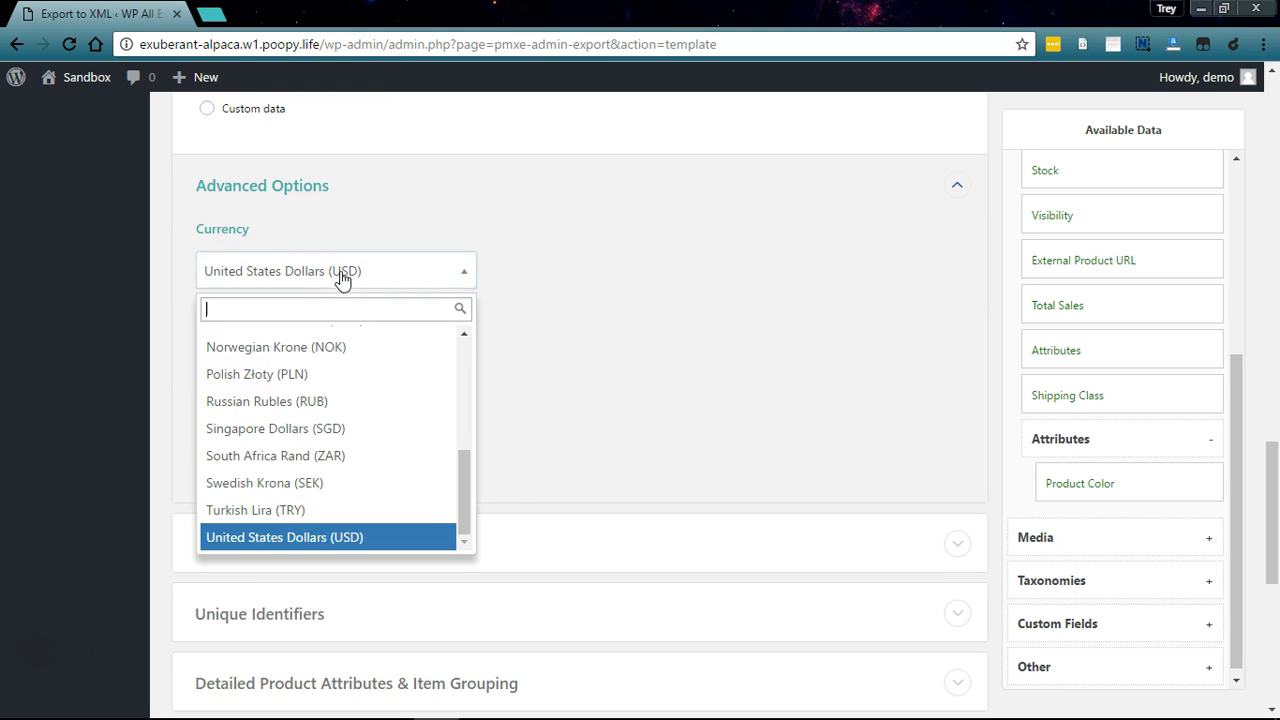
pyautogui.click(657, 260)
pyautogui.scroll(-2, 263, 243)
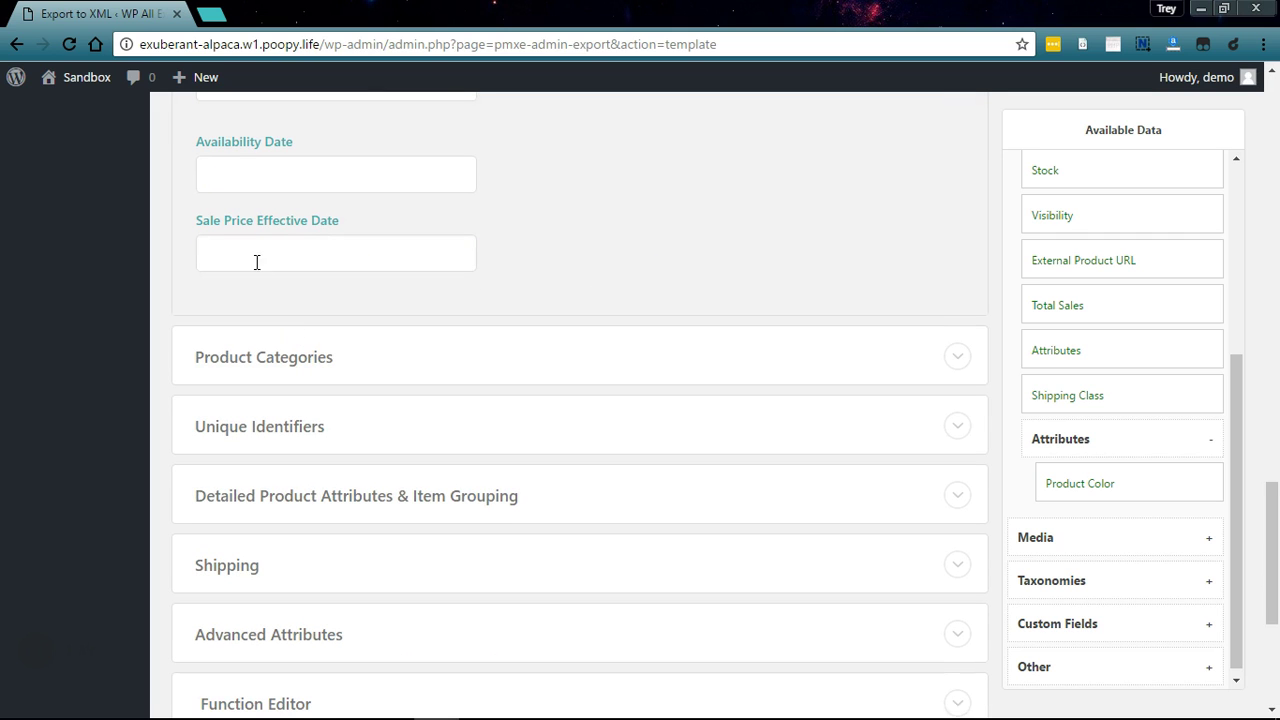
pyautogui.scroll(-1, 406, 290)
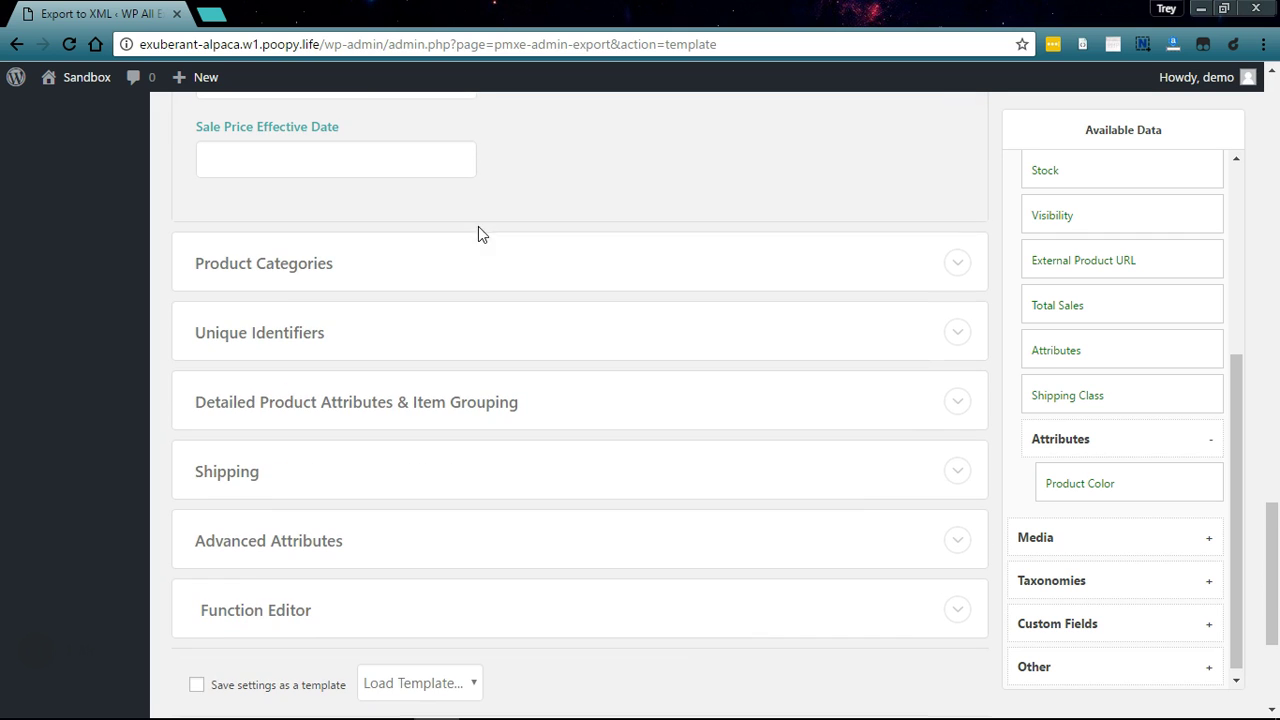
# Open the Product Categories section and examine its product type and Google category mapping settings.
pyautogui.click(320, 263)
pyautogui.scroll(-1, 640, 220)
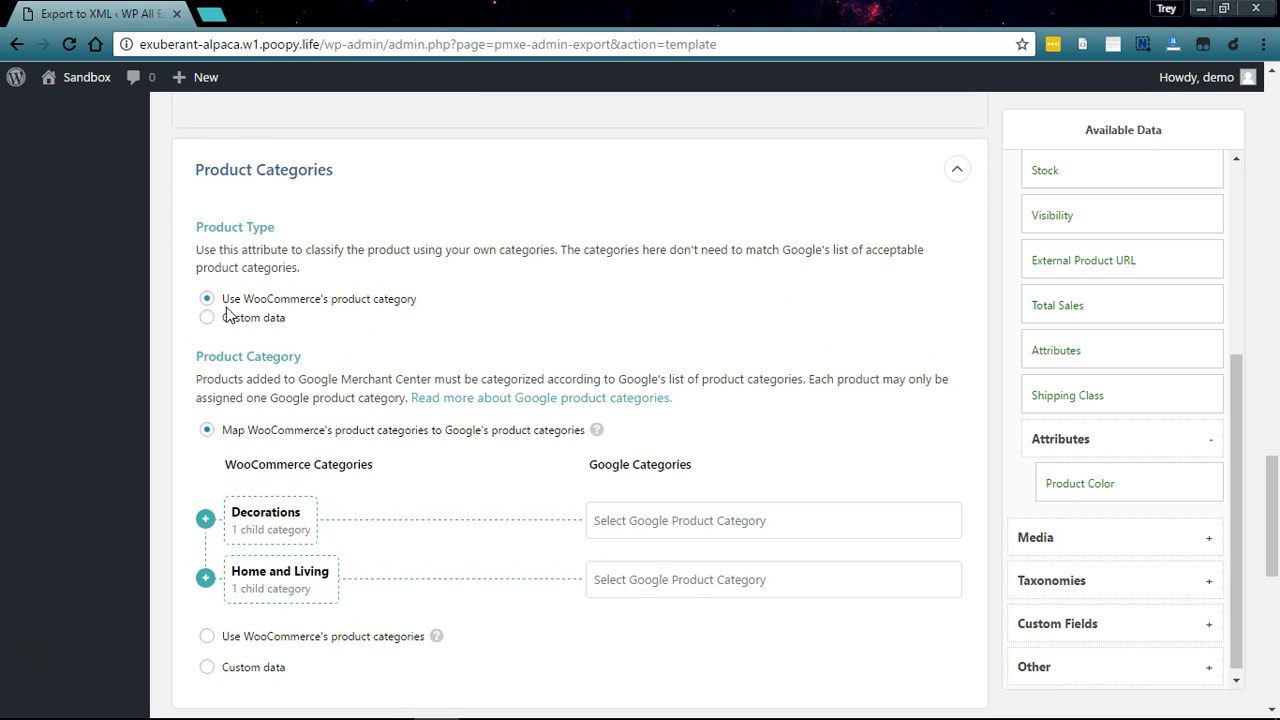
pyautogui.scroll(-1, 475, 307)
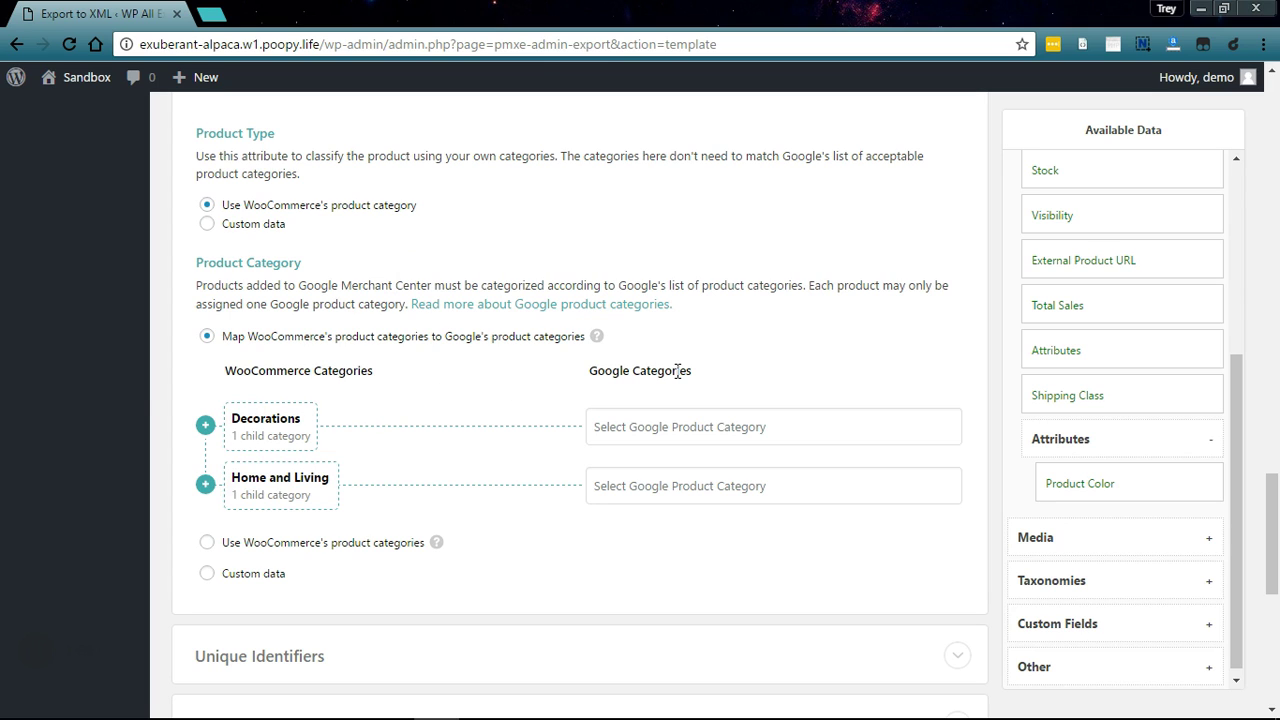
pyautogui.scroll(-1, 136, 395)
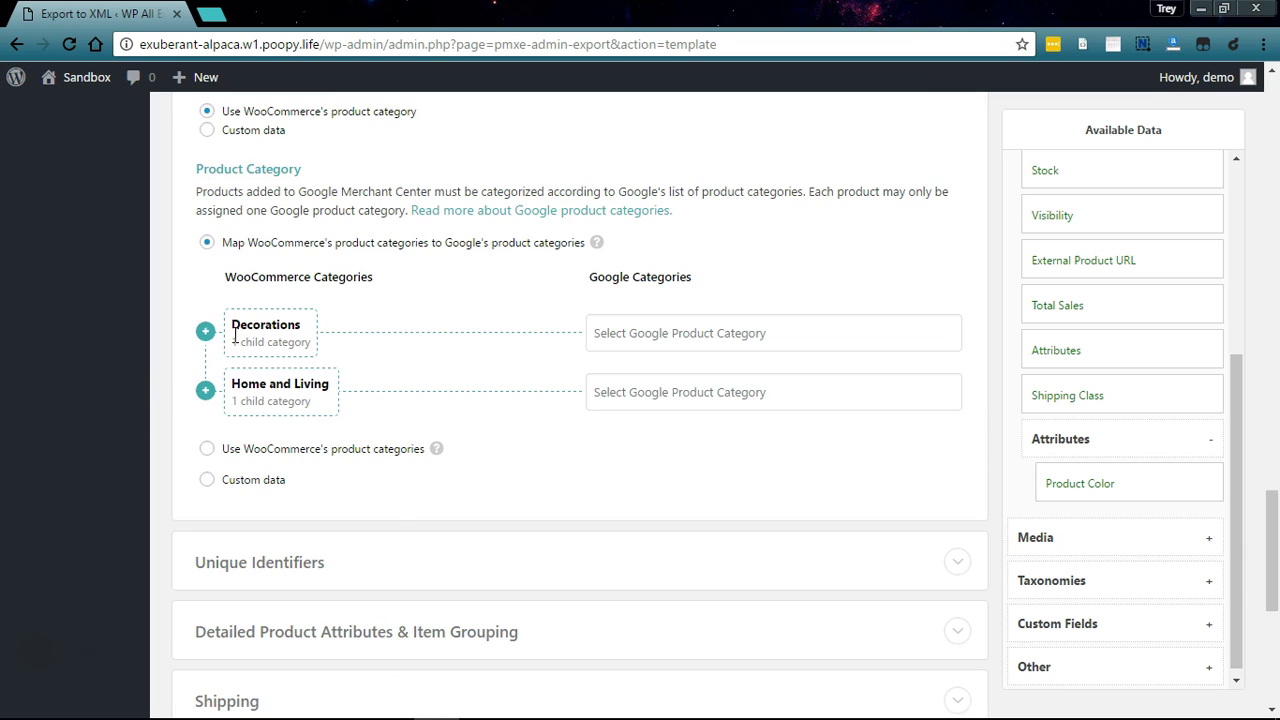
# Expand the Decorations category and its Picture Frames subcategory in the Google category mapping.
pyautogui.click(205, 331)
pyautogui.scroll(-1, 140, 385)
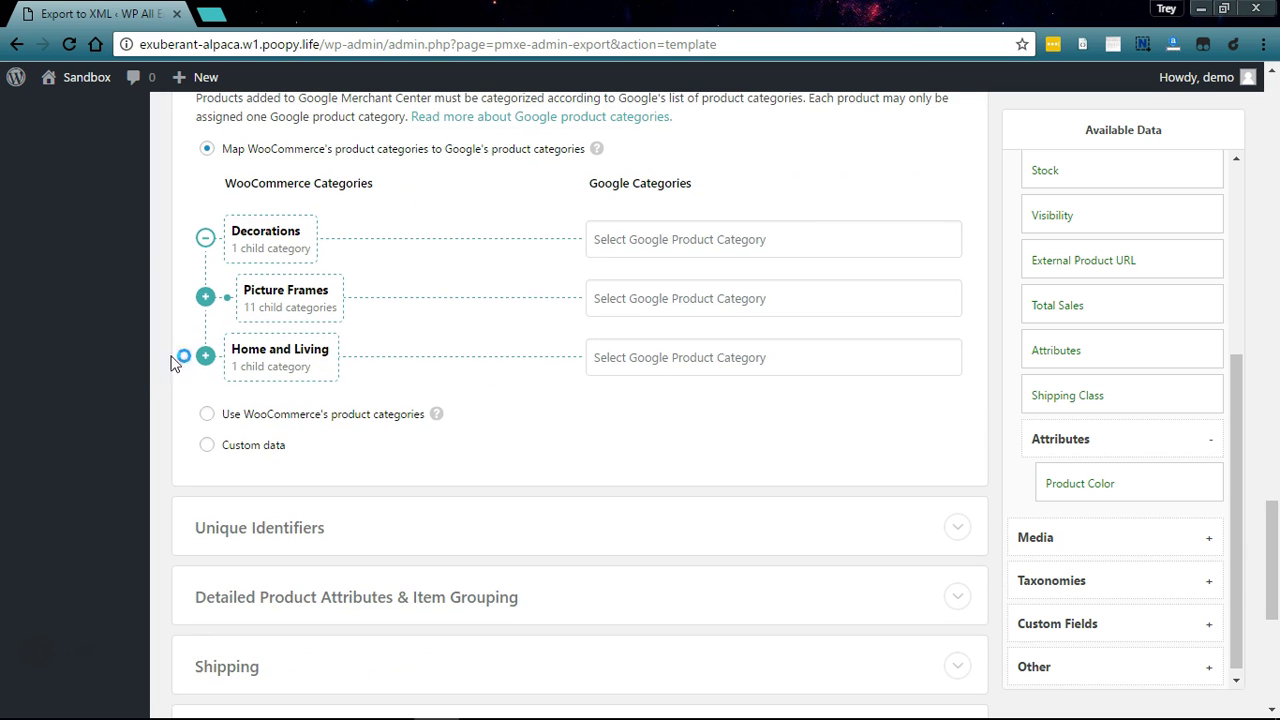
pyautogui.click(205, 297)
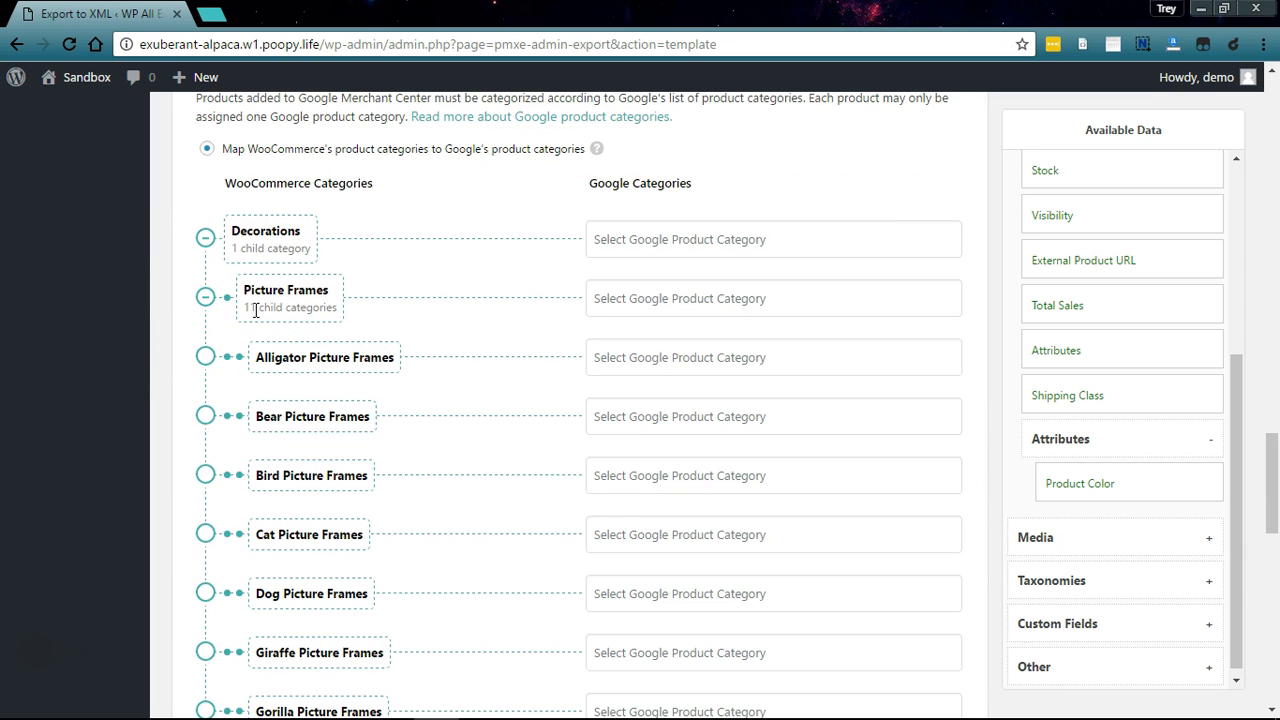
pyautogui.scroll(-5, 340, 370)
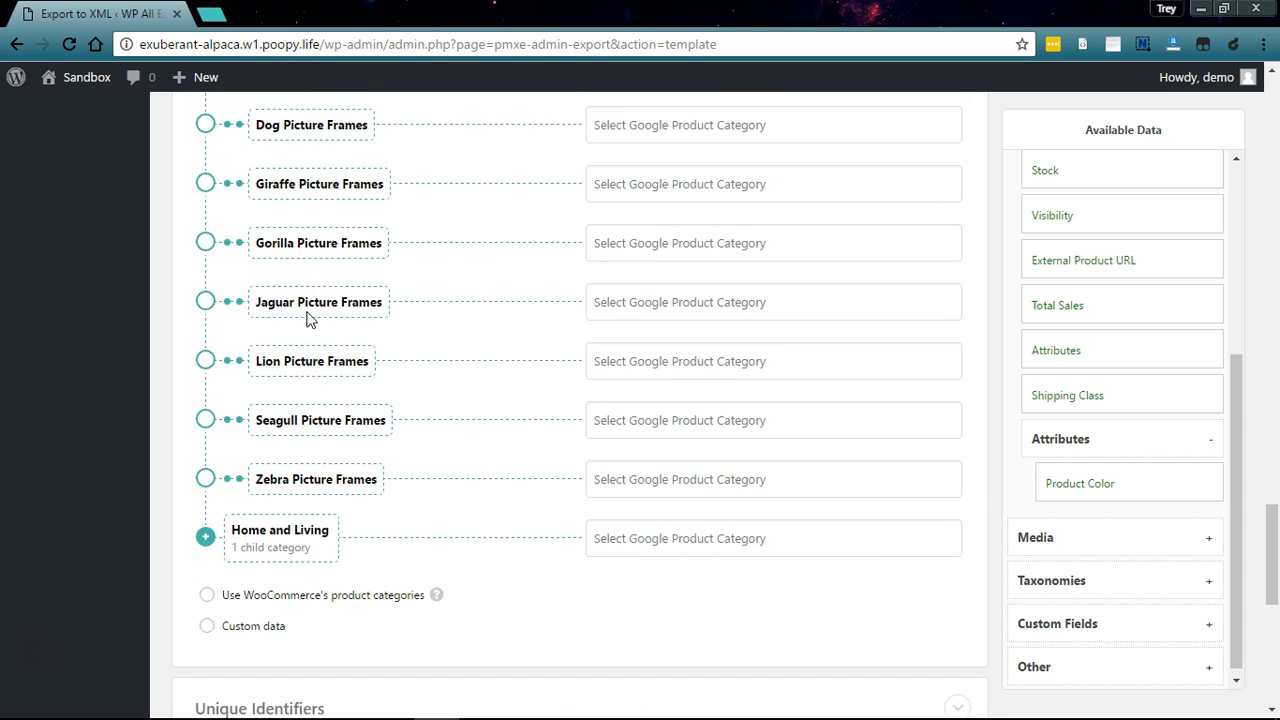
pyautogui.scroll(5, 305, 325)
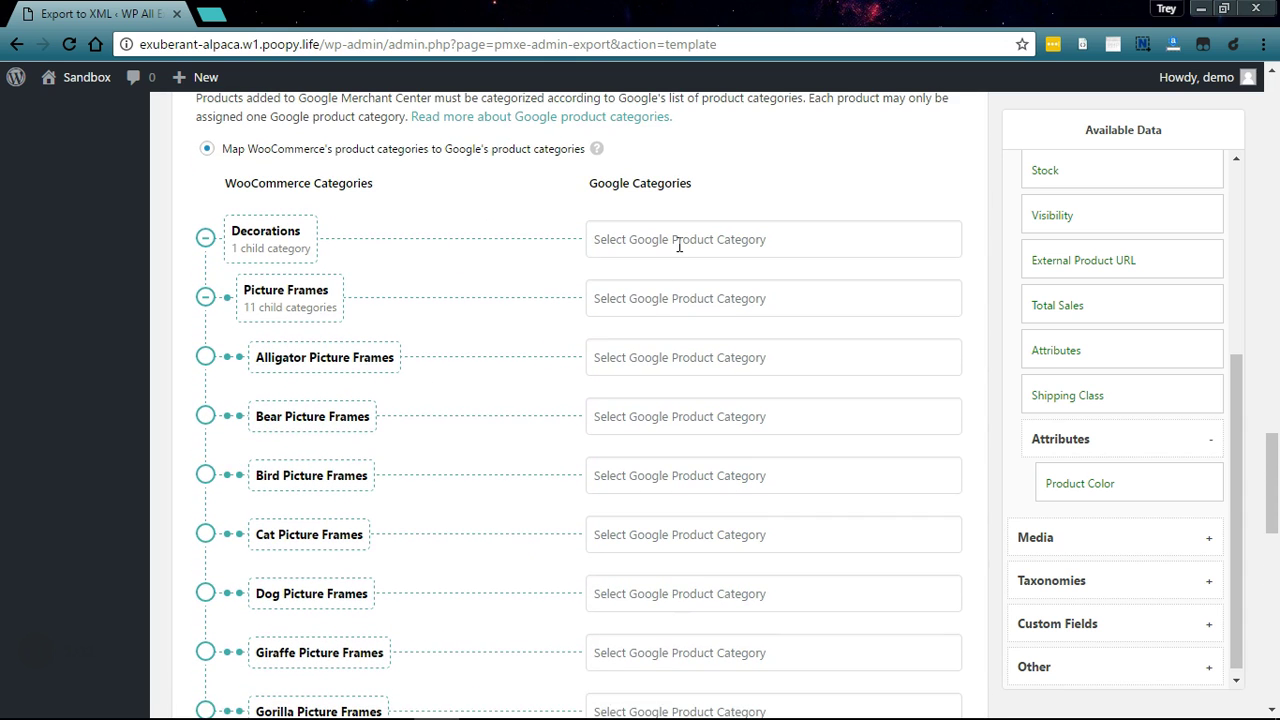
# Map the WooCommerce Decorations category to the Google category Decor.
pyautogui.click(677, 240)
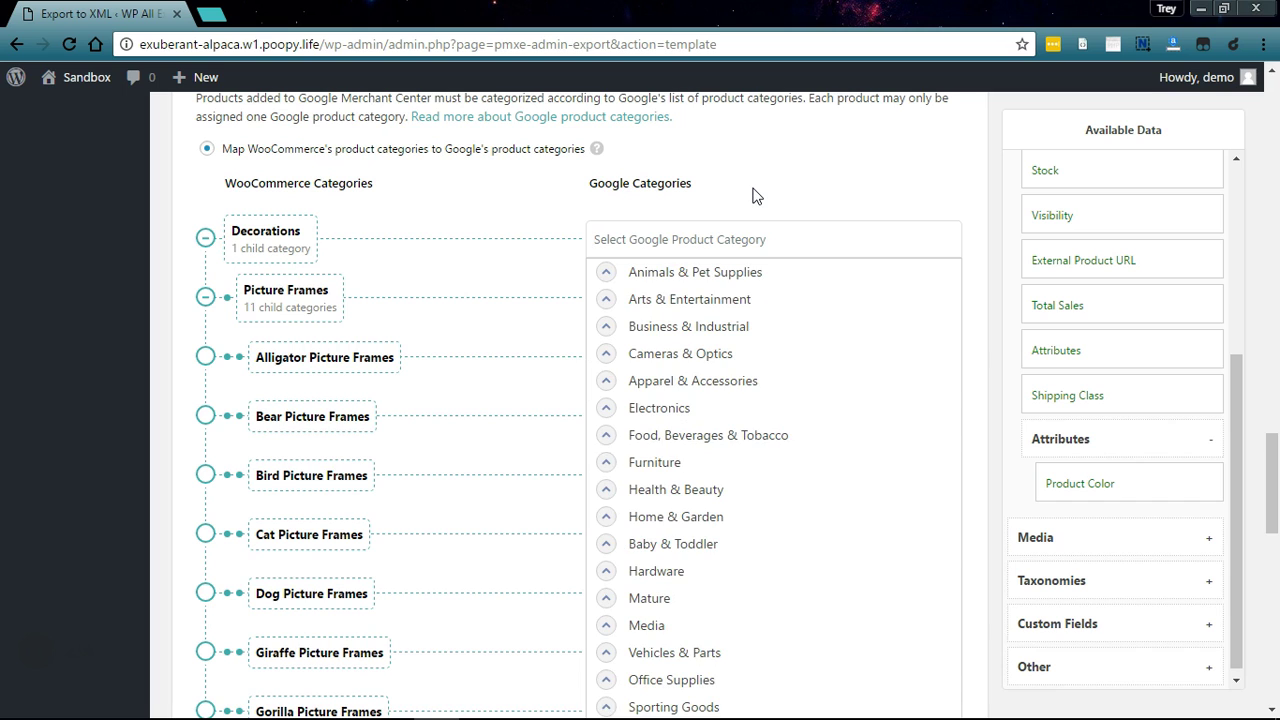
pyautogui.write('Decor')
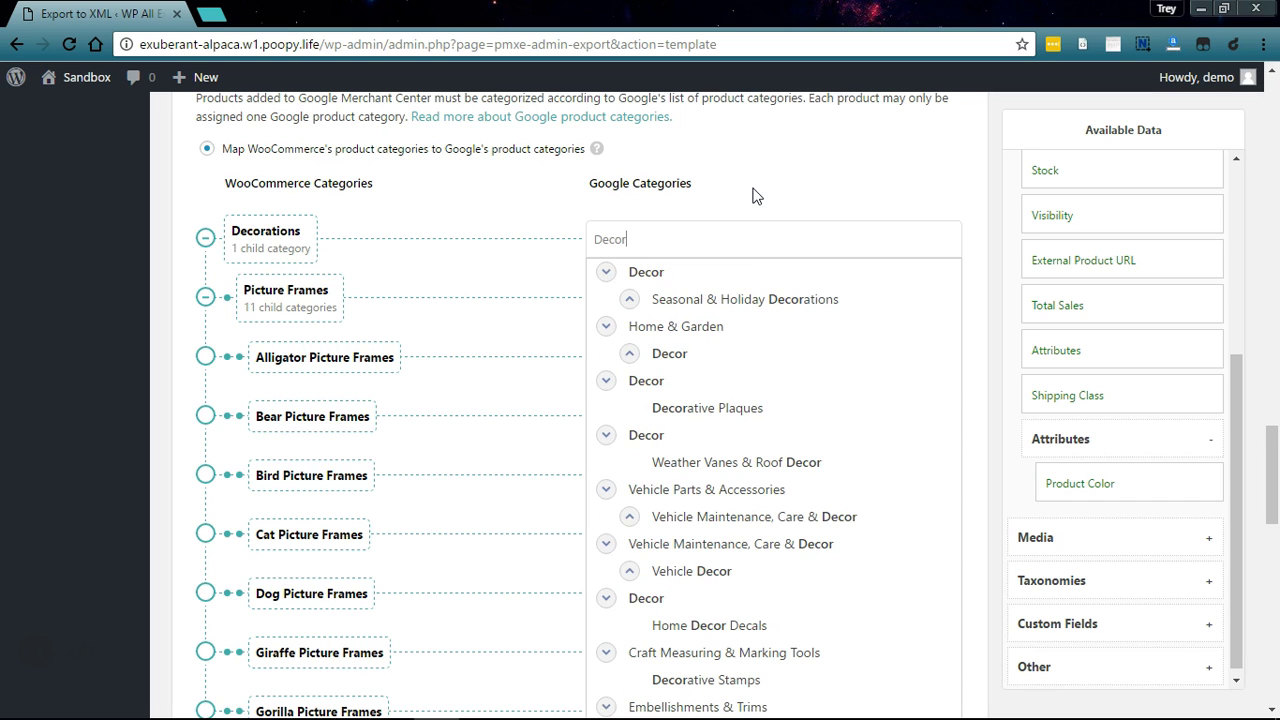
pyautogui.click(699, 271)
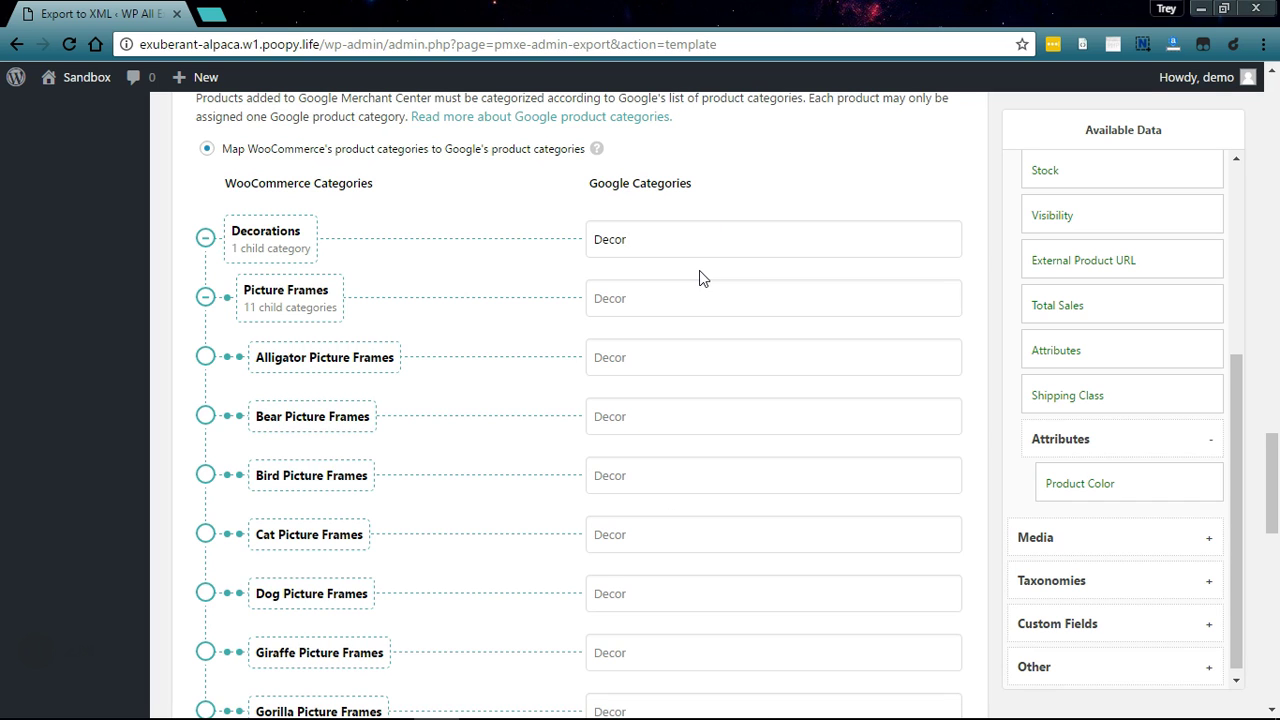
# Replace the Google category for the Picture Frames subcategory with Picture Frames under Decor.
pyautogui.click(615, 298)
pyautogui.moveTo(660, 297); pyautogui.dragTo(562, 304)
pyautogui.press('BackSpace')
pyautogui.write('Picturew')
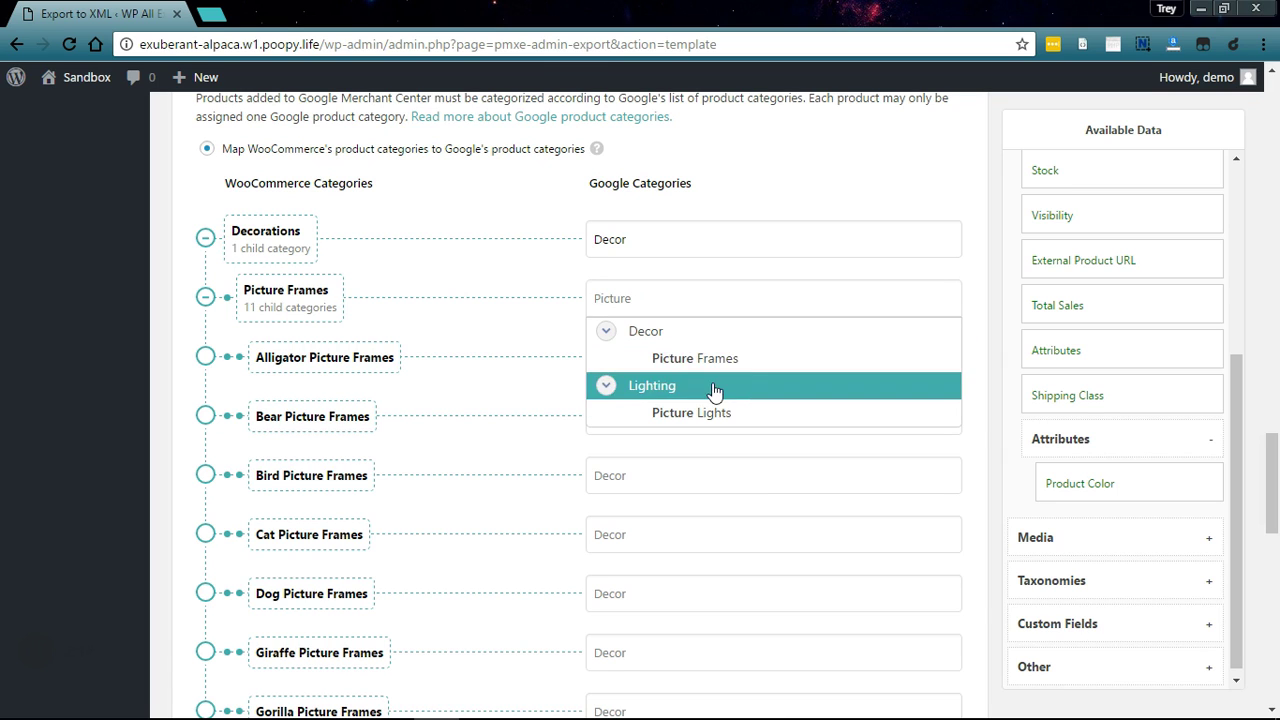
pyautogui.click(697, 360)
pyautogui.scroll(-1, 424, 405)
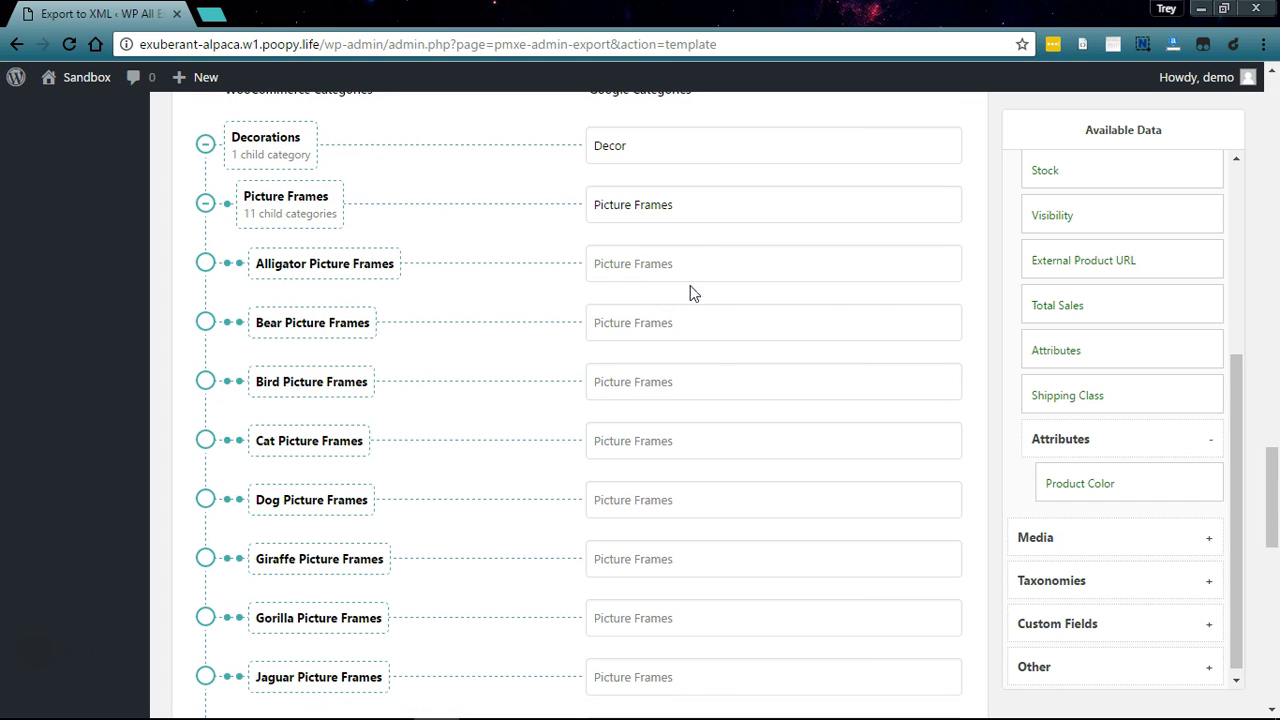
pyautogui.scroll(-1, 735, 600)
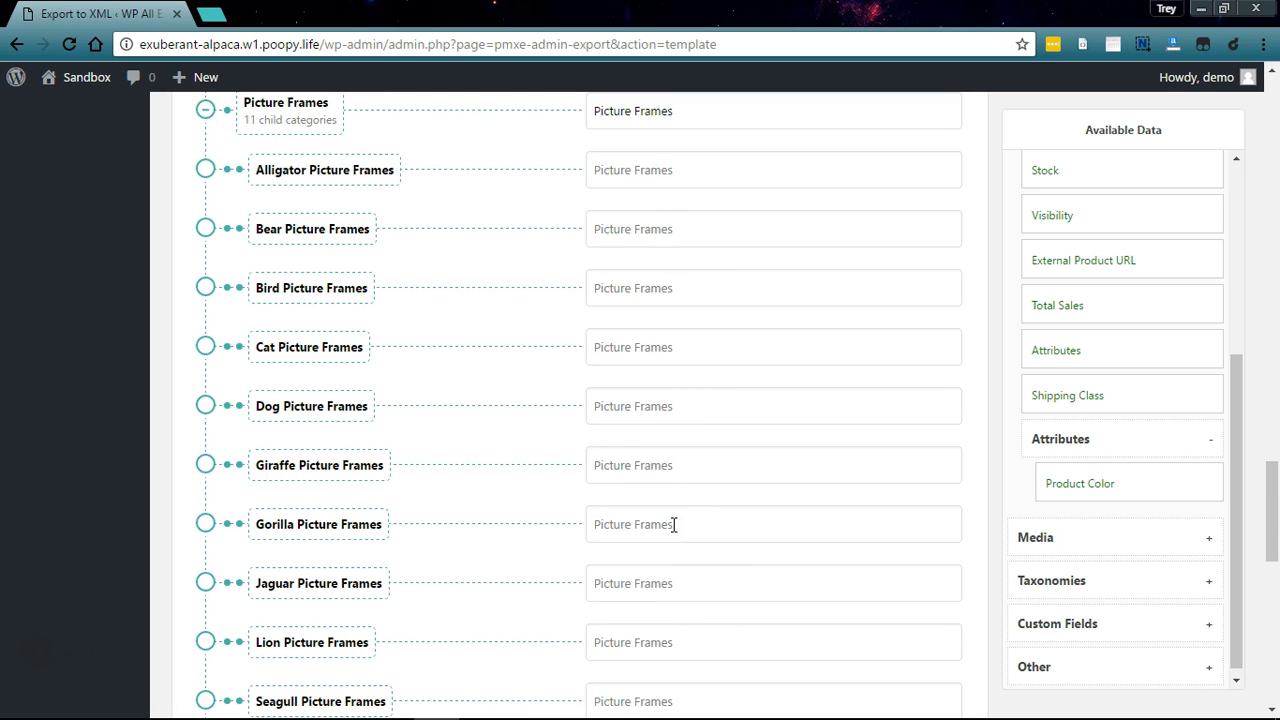
# Expand the Home and Living category with its Drinkware and Mugs subcategories in the Google category mapping.
pyautogui.scroll(-5, 681, 518)
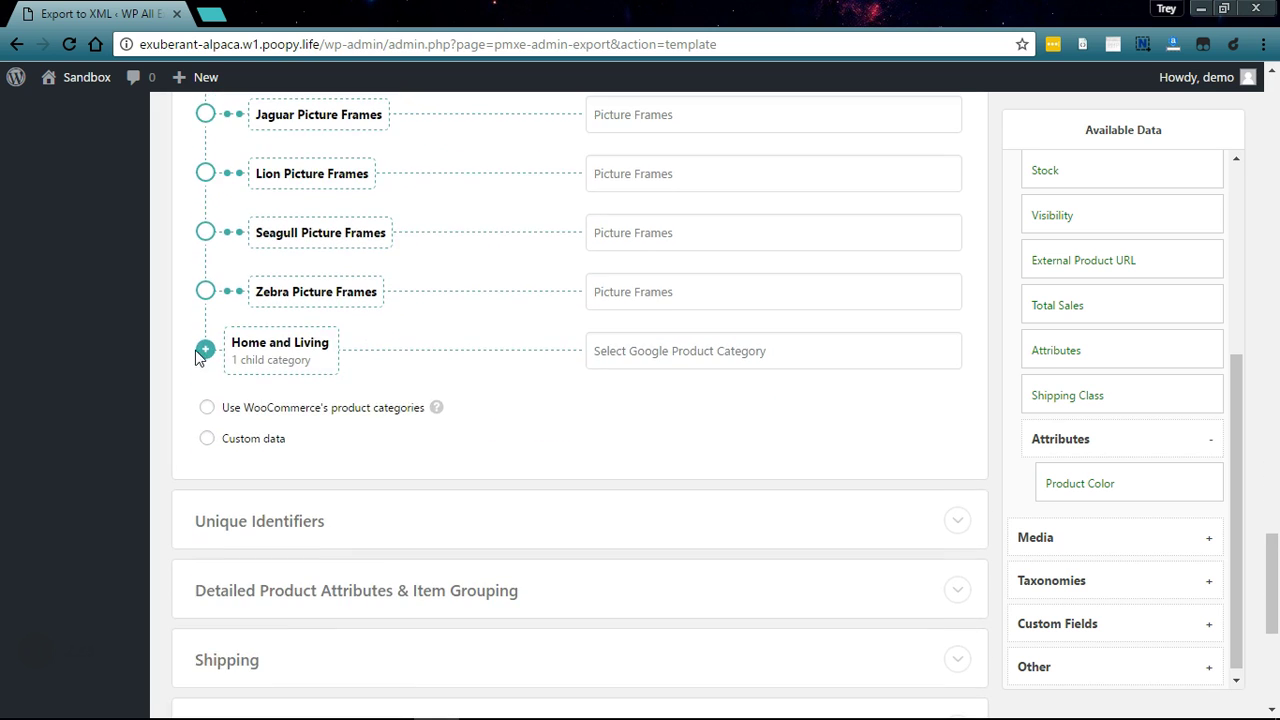
pyautogui.click(204, 351)
pyautogui.scroll(-1, 207, 338)
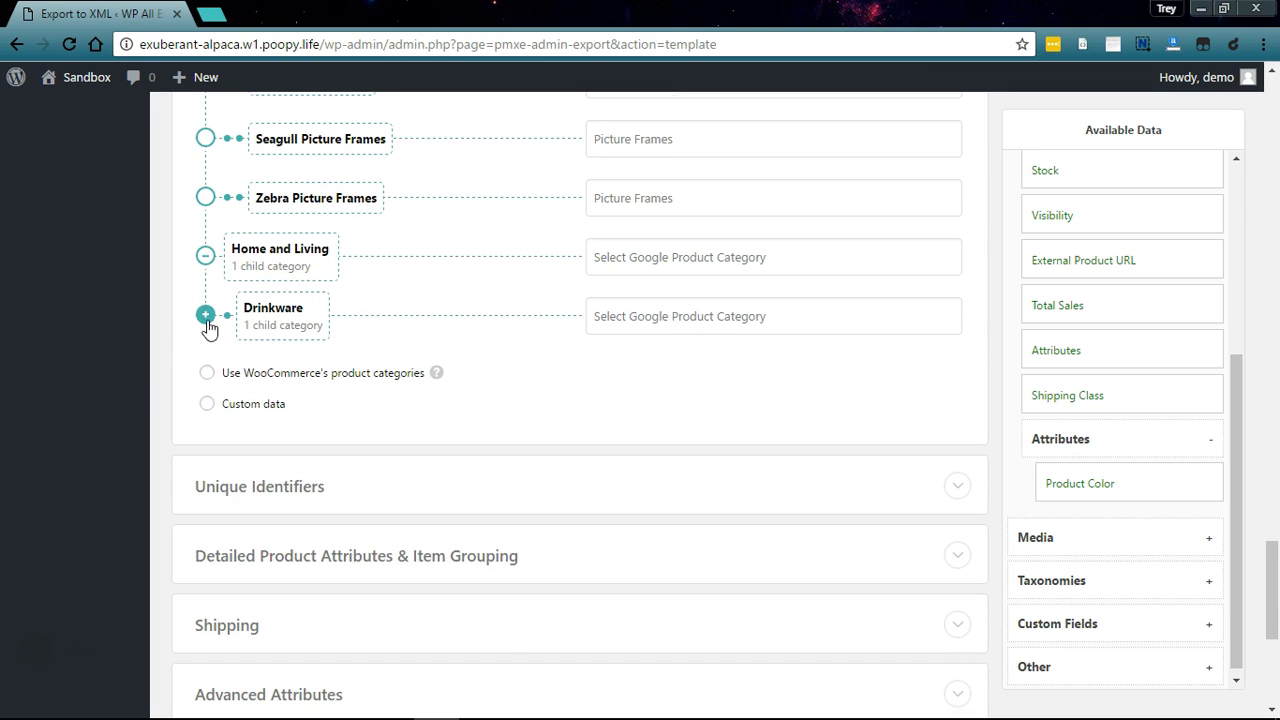
pyautogui.click(205, 315)
pyautogui.click(205, 374)
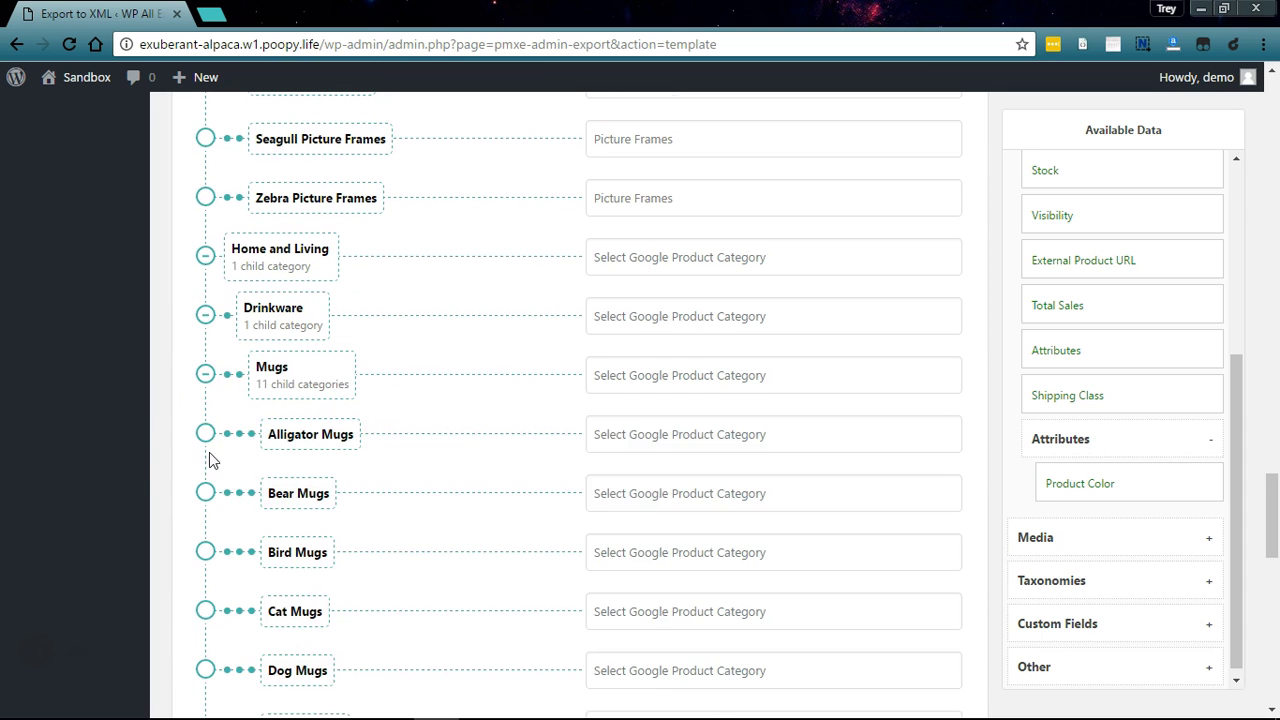
pyautogui.scroll(-1, 180, 450)
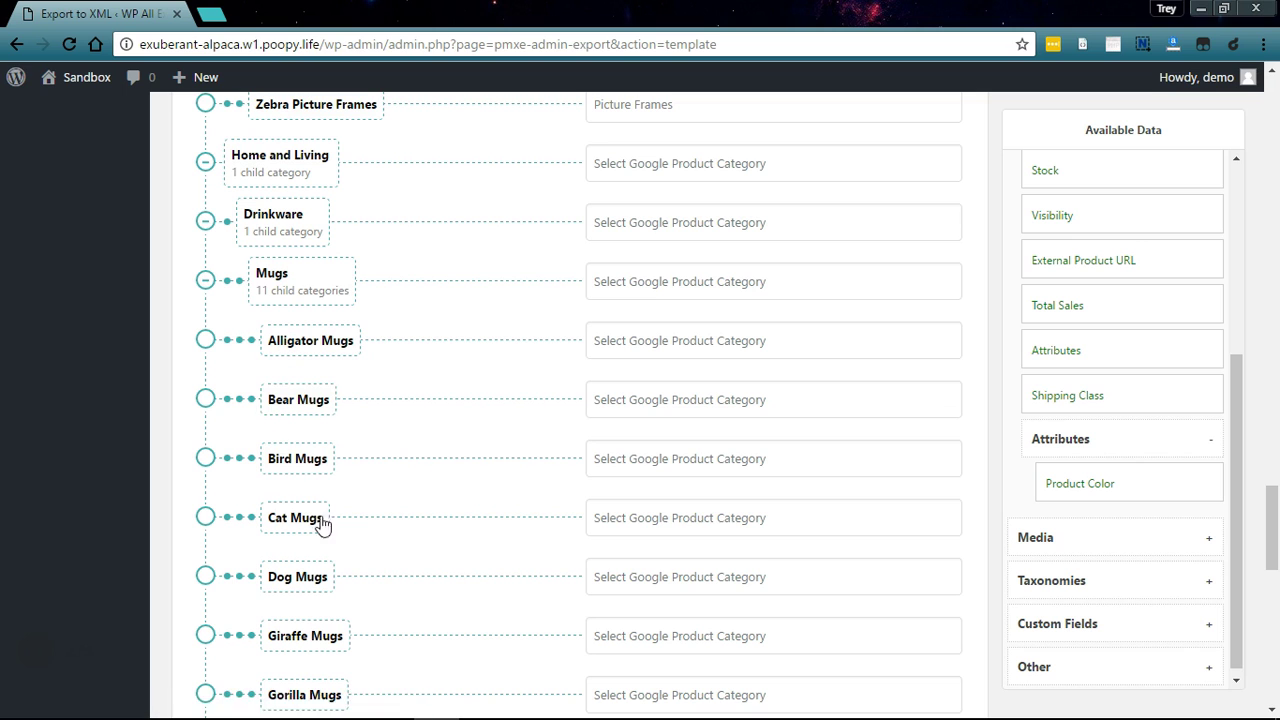
# Map the Home and Living category to the Google category Home & Garden.
pyautogui.scroll(1, 514, 543)
pyautogui.click(670, 258)
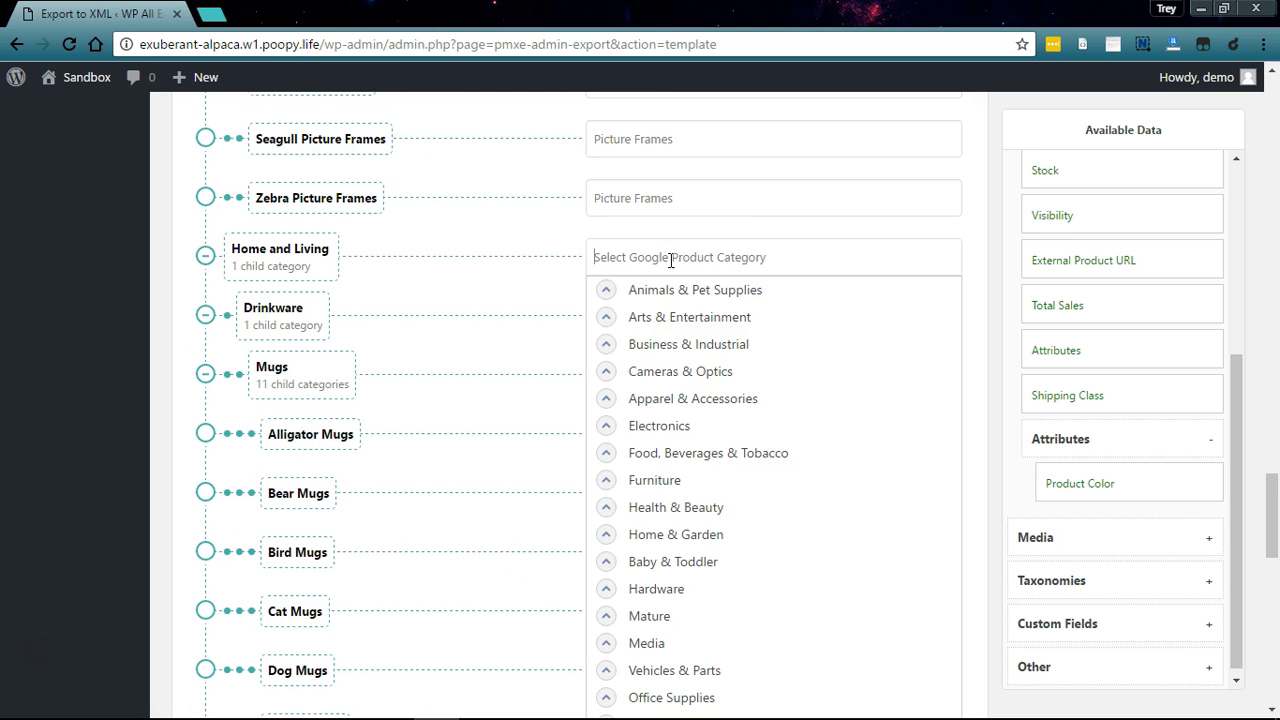
pyautogui.write('Home')
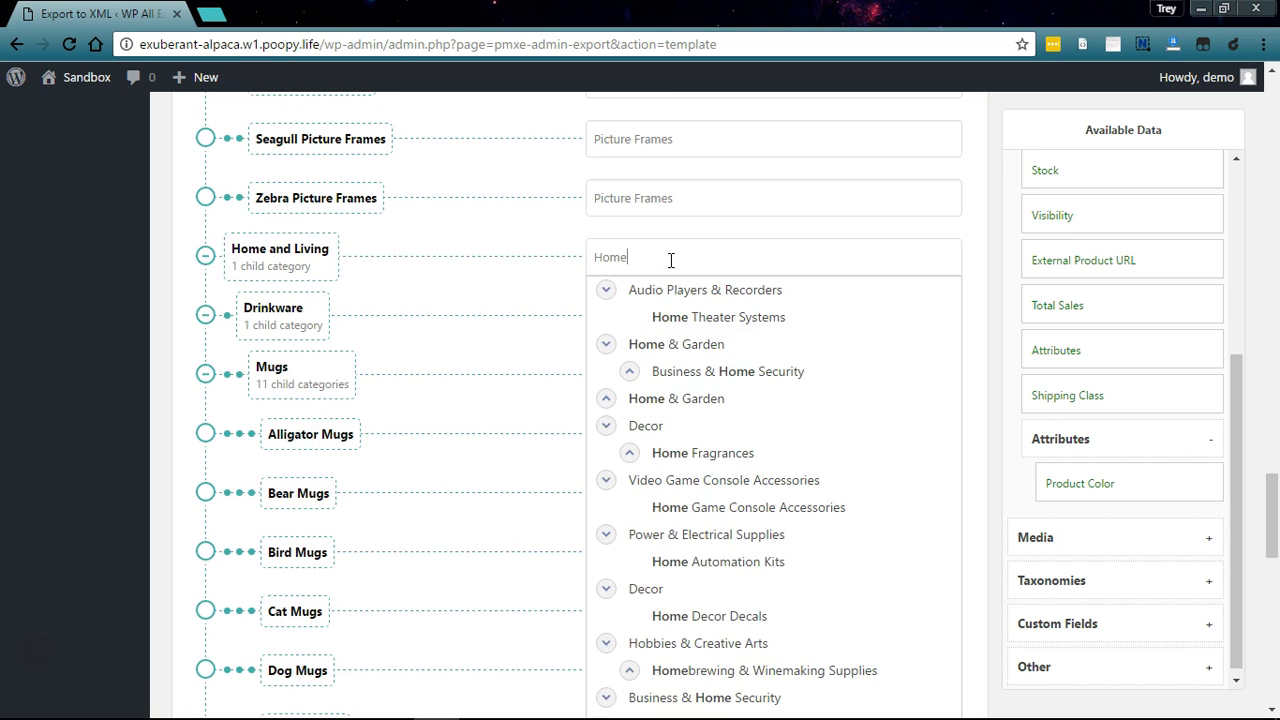
pyautogui.click(688, 343)
# Replace the Google category for the Drinkware subcategory with Drinkware.
pyautogui.click(725, 308)
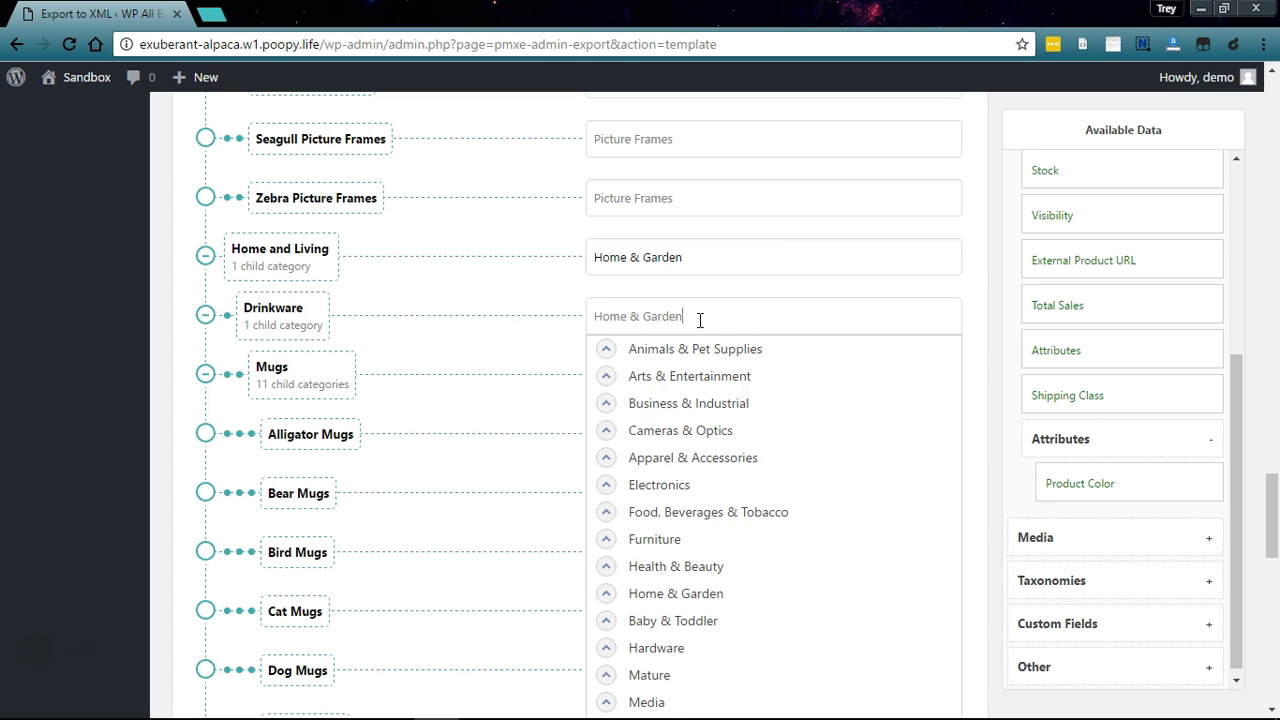
pyautogui.moveTo(708, 316); pyautogui.dragTo(572, 324)
pyautogui.press('BackSpace')
pyautogui.write('Drinkw')
pyautogui.click(685, 374)
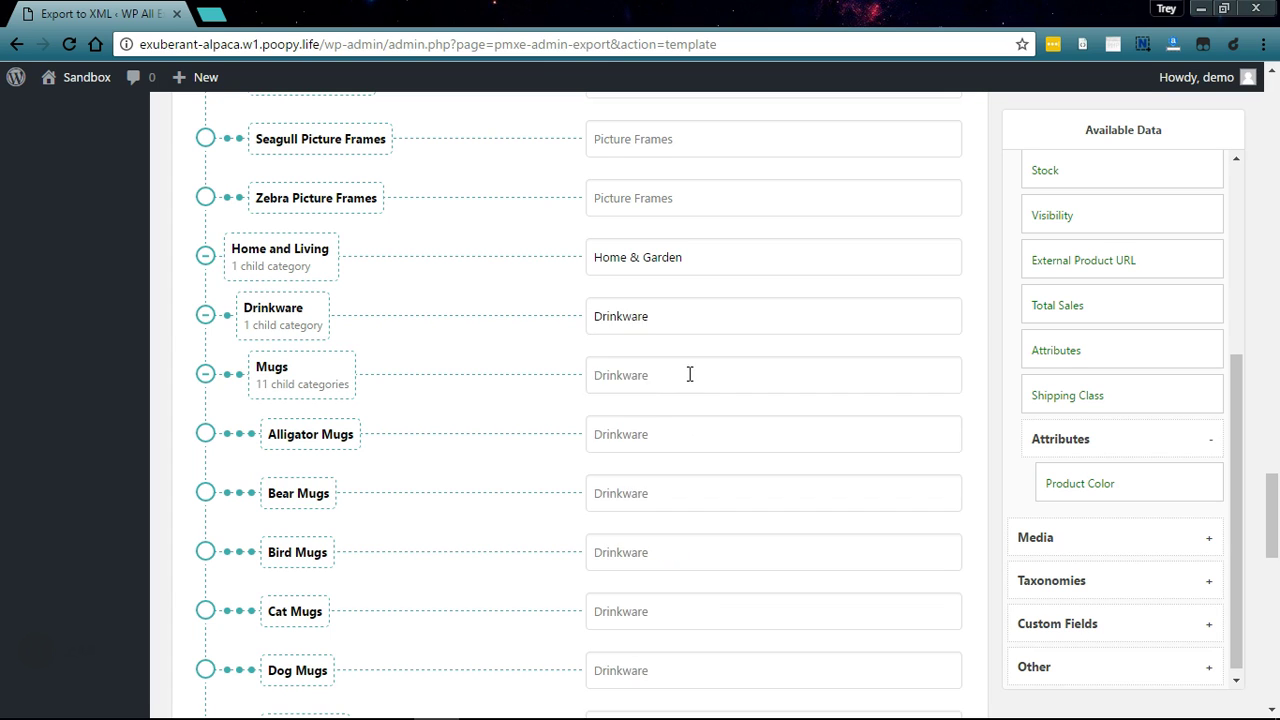
# Replace the Google category for the Mugs subcategory with Mugs under Drinkware.
pyautogui.click(631, 378)
pyautogui.moveTo(666, 381); pyautogui.dragTo(557, 393)
pyautogui.press('BackSpace')
pyautogui.click(650, 376)
pyautogui.write('Mugs')
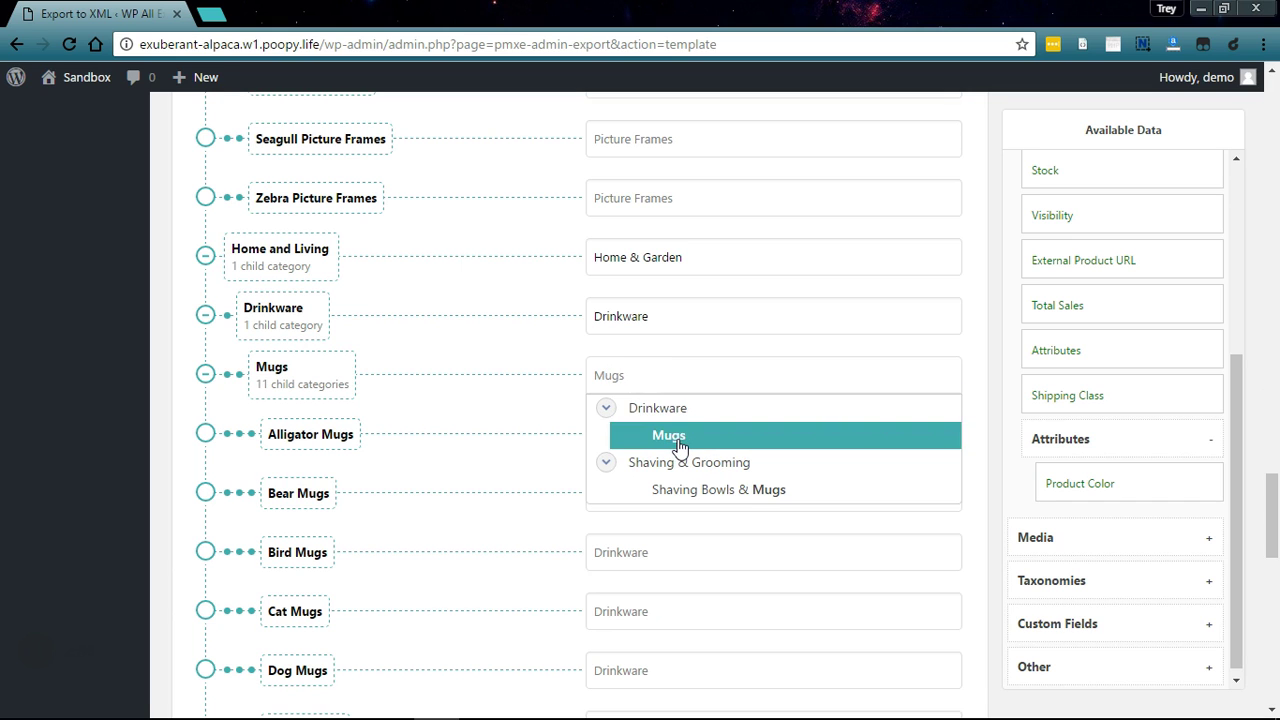
pyautogui.click(668, 435)
pyautogui.scroll(-1, 530, 350)
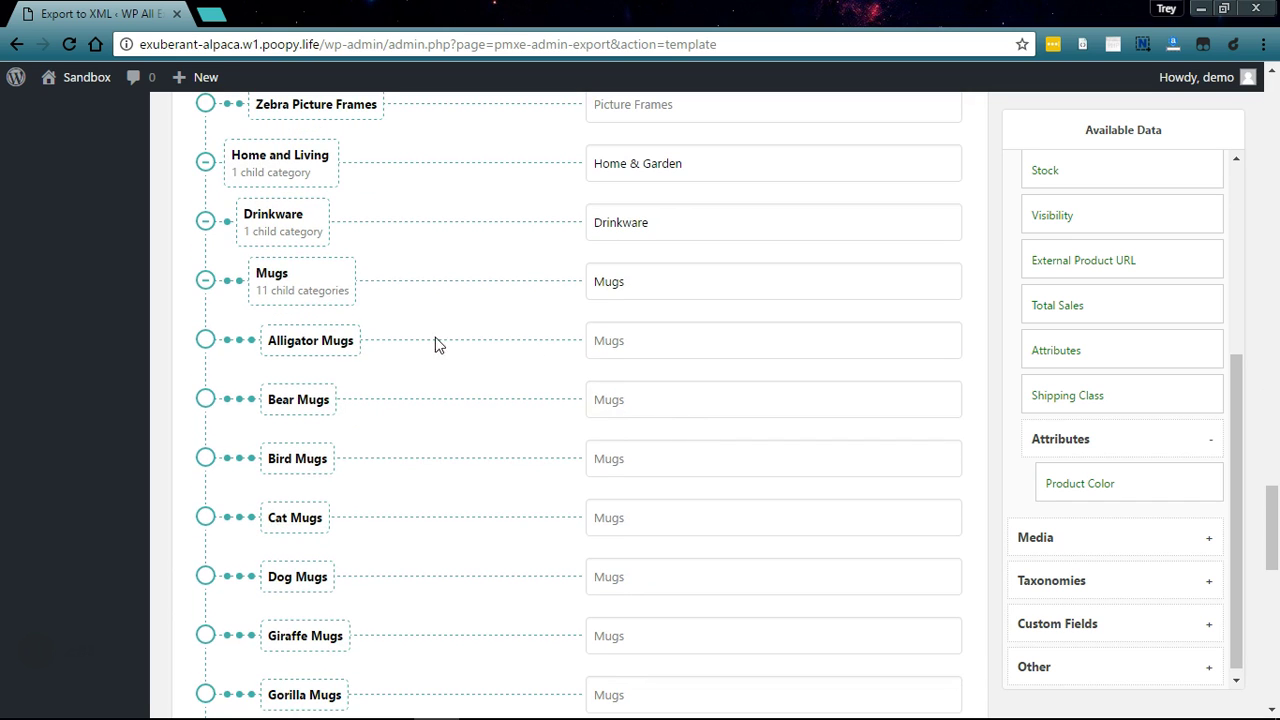
pyautogui.scroll(-1, 570, 310)
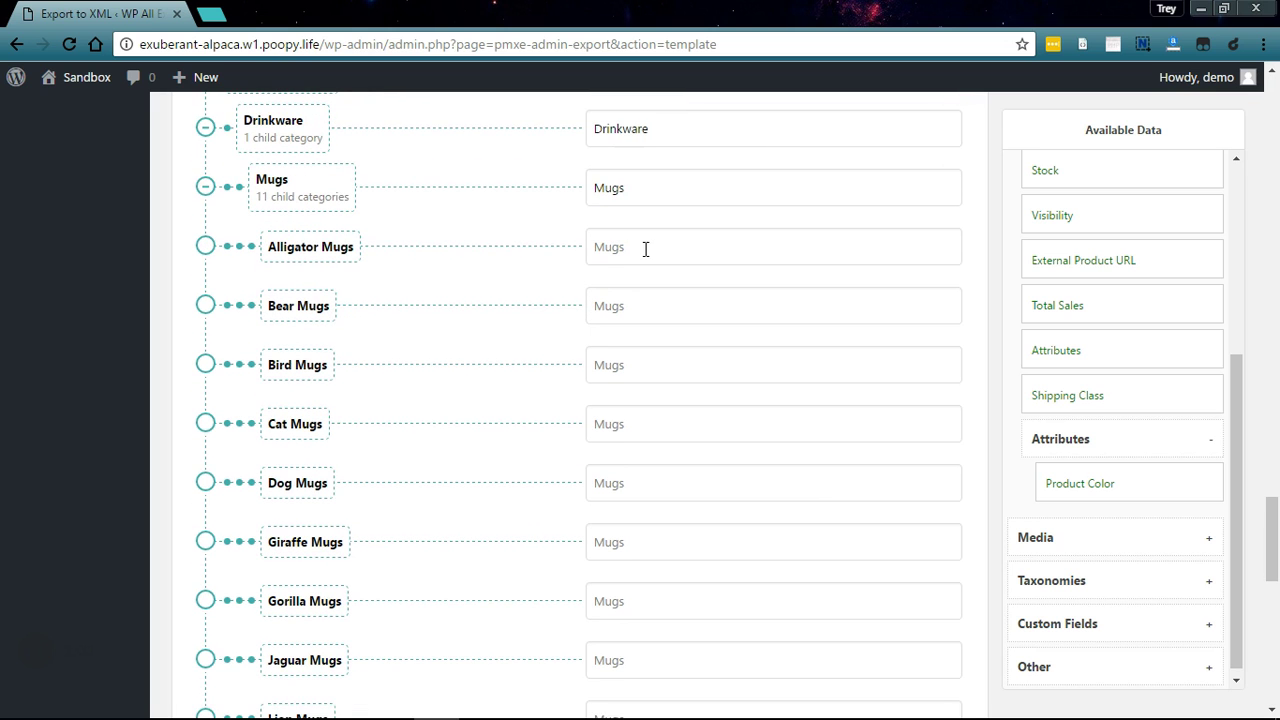
# Review the remaining mug subcategories and open the Unique Identifiers section.
pyautogui.scroll(-5, 460, 340)
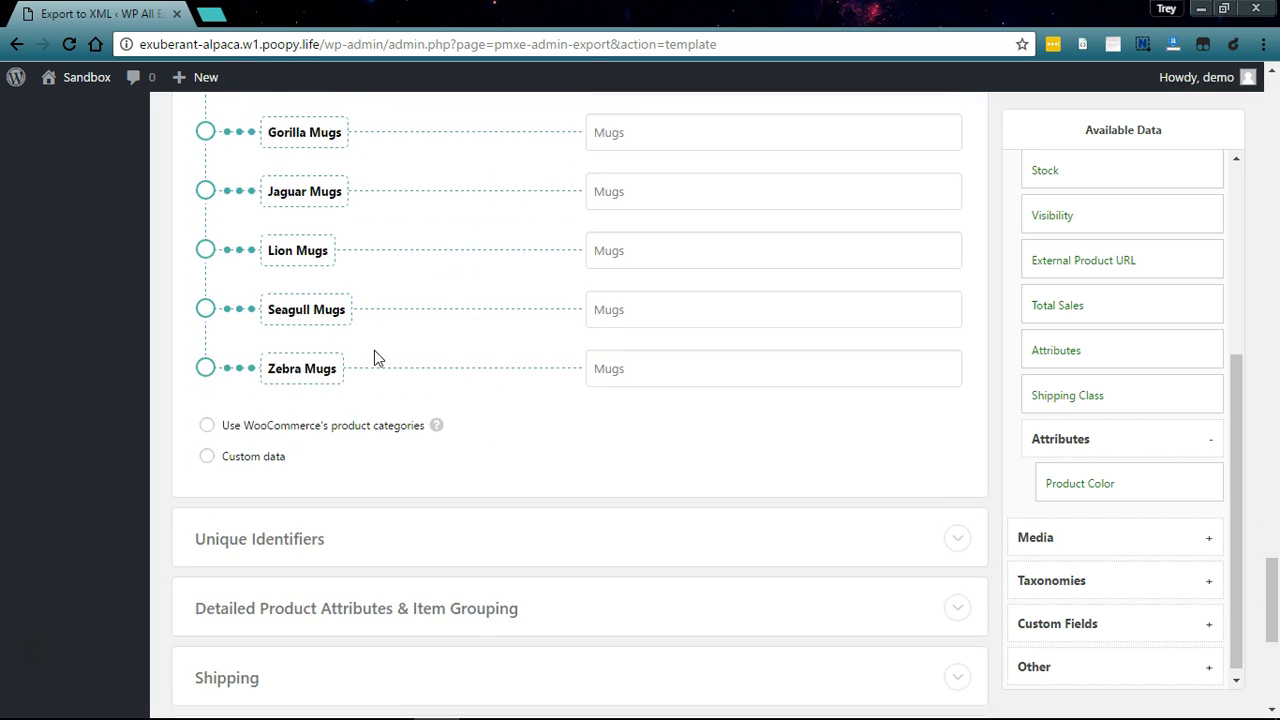
pyautogui.scroll(5, 431, 437)
pyautogui.scroll(-6, 450, 440)
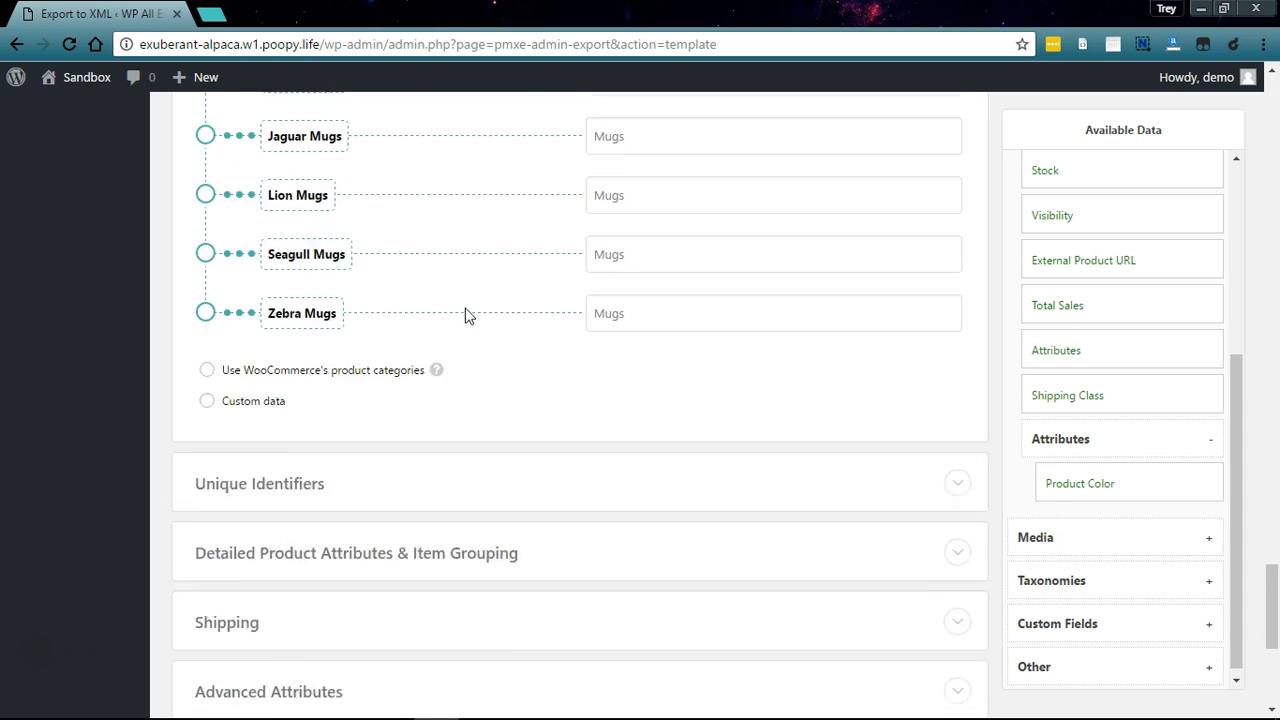
pyautogui.scroll(-2, 450, 360)
pyautogui.click(336, 268)
pyautogui.scroll(-1, 486, 283)
pyautogui.scroll(1, 460, 272)
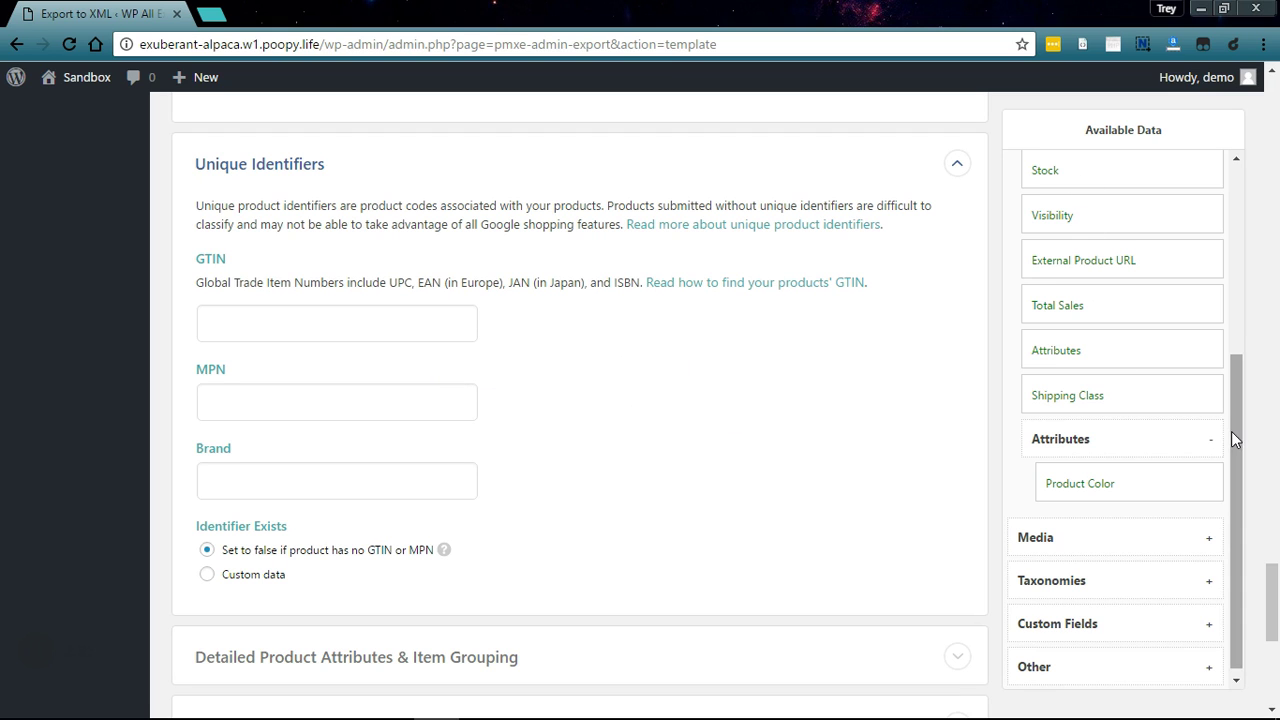
# Fill the MPN with the SKU field from Product Data and set the Brand to Soflyy.
pyautogui.moveTo(1237, 440); pyautogui.dragTo(1237, 262)
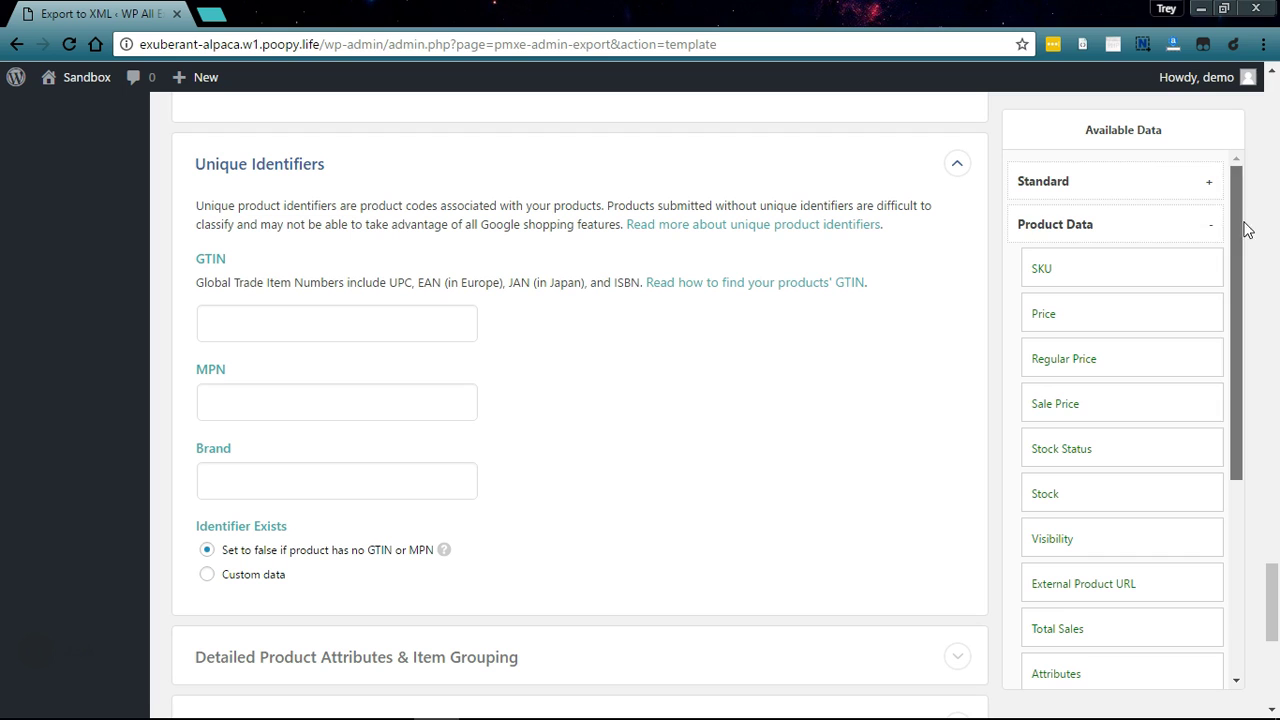
pyautogui.click(1042, 226)
pyautogui.click(1042, 226)
pyautogui.moveTo(1051, 265); pyautogui.dragTo(405, 404)
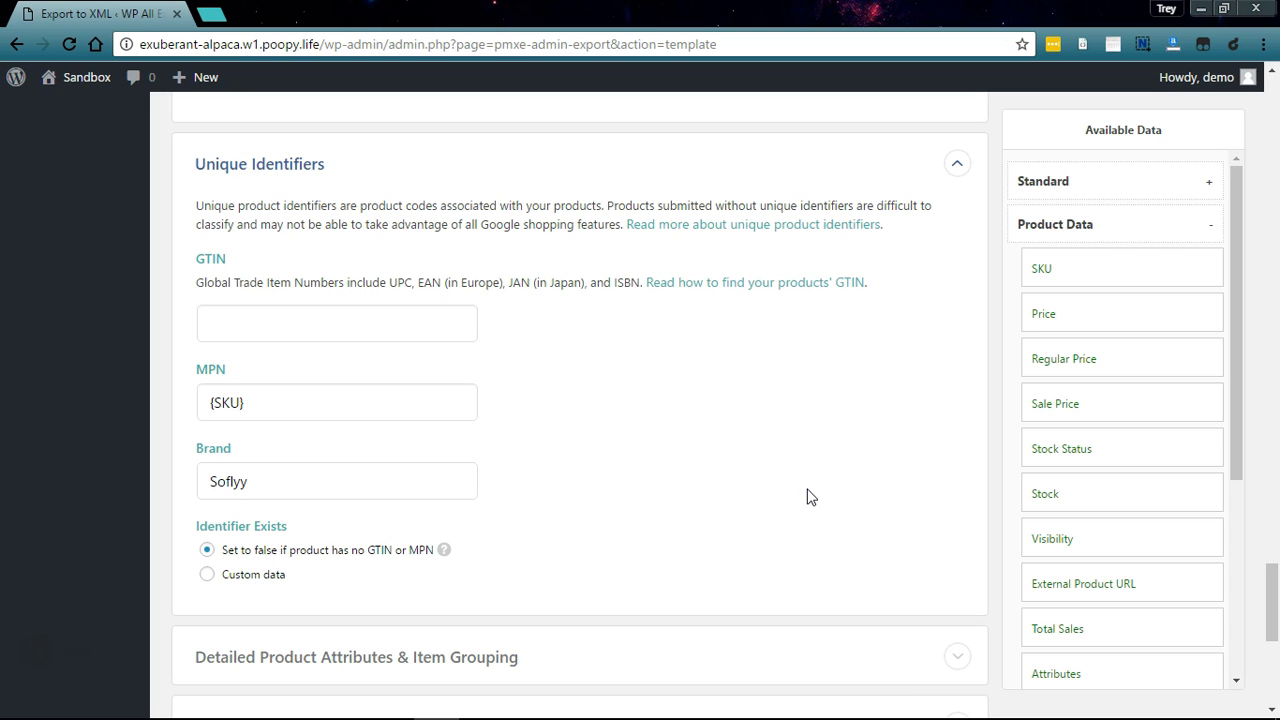
# Open Detailed Product Attributes & Item Grouping and set Color to the Product Color attribute, keeping the automatic item group ID.
pyautogui.scroll(-3, 697, 434)
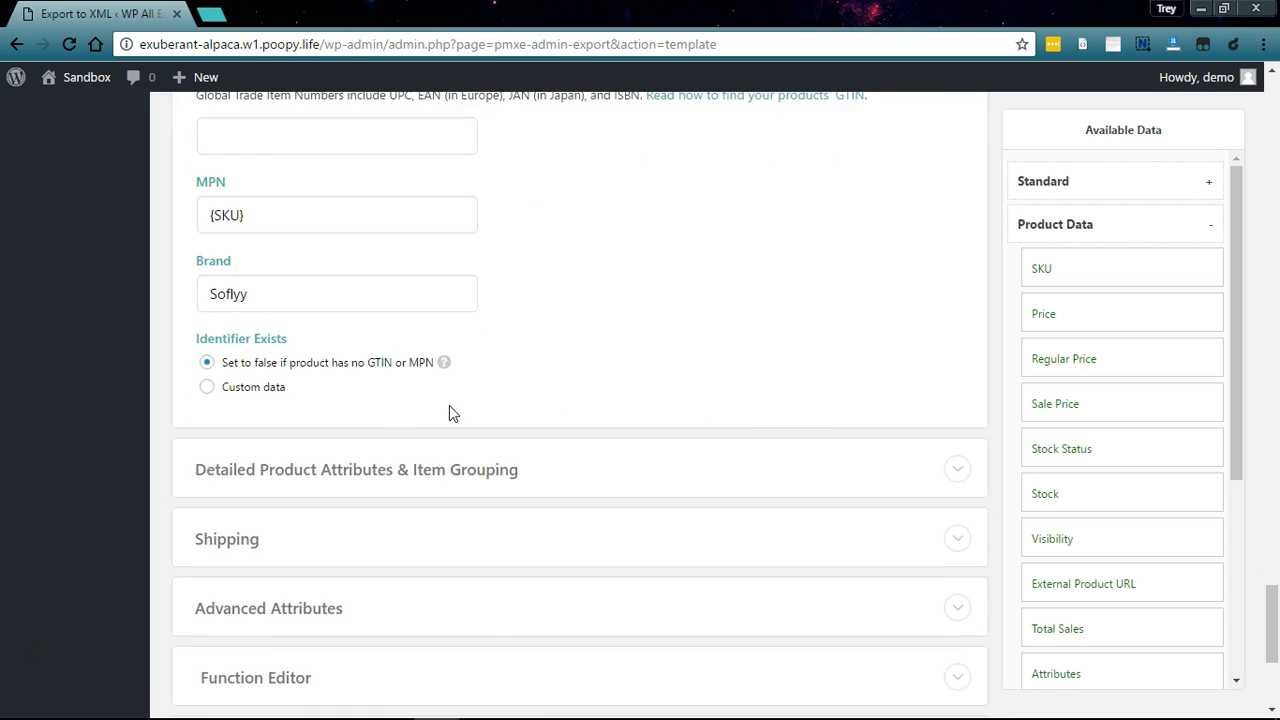
pyautogui.scroll(-1, 400, 285)
pyautogui.click(317, 285)
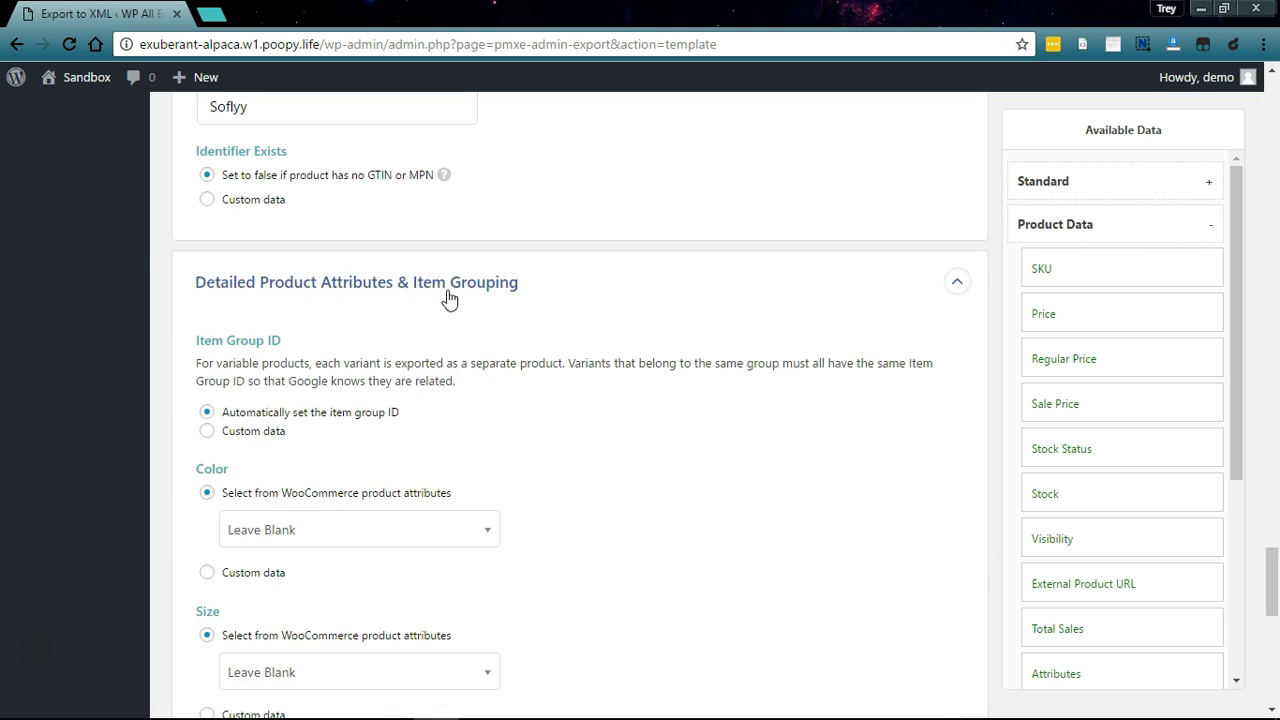
pyautogui.scroll(-1, 300, 280)
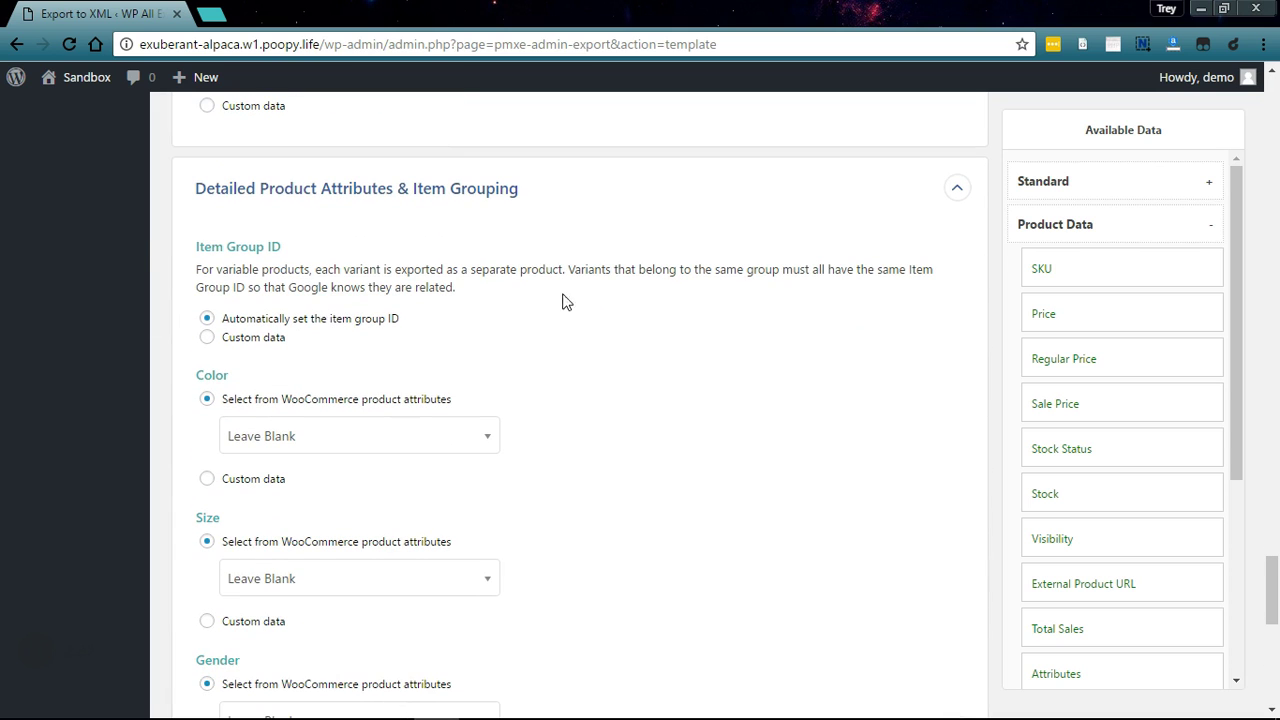
pyautogui.scroll(-1, 630, 298)
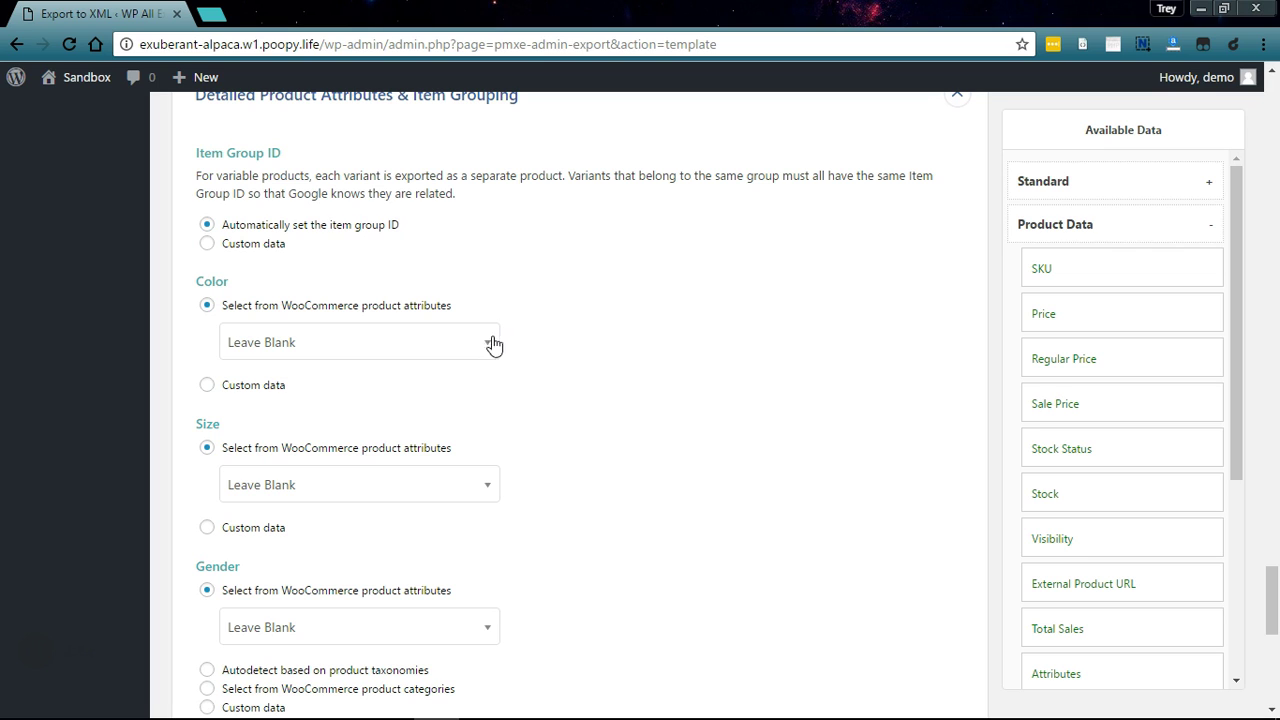
pyautogui.click(458, 355)
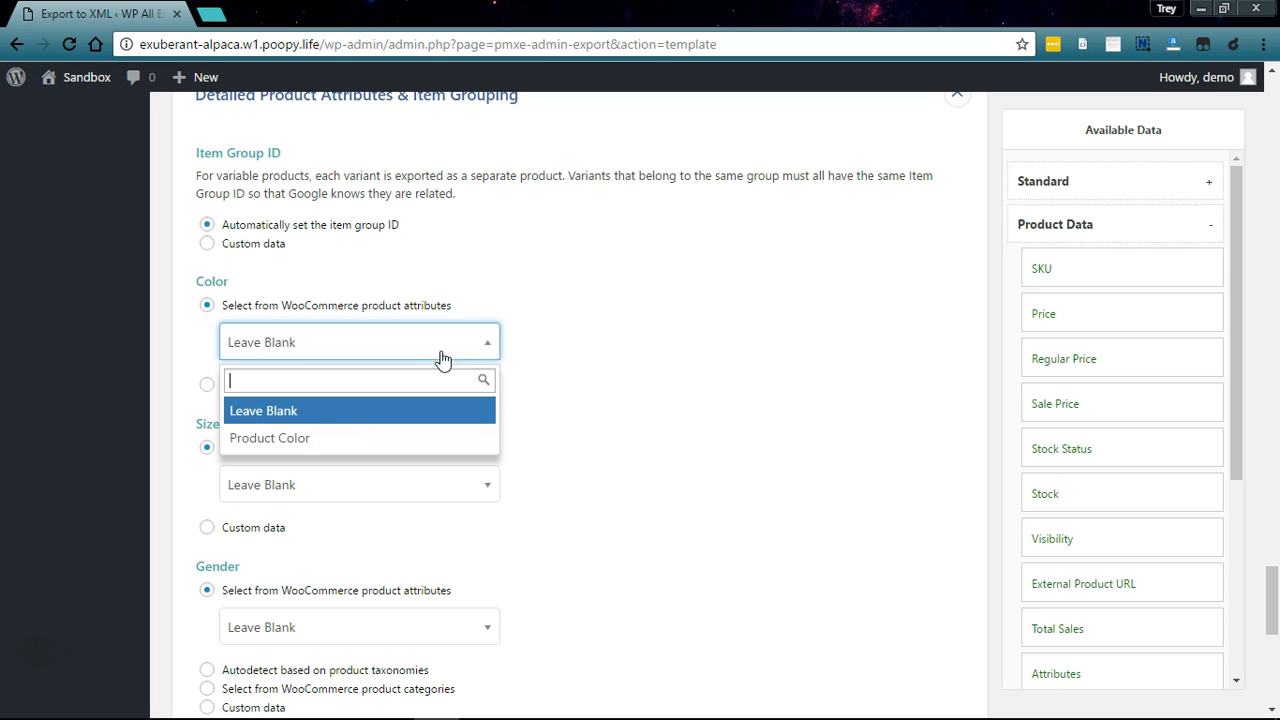
pyautogui.click(292, 439)
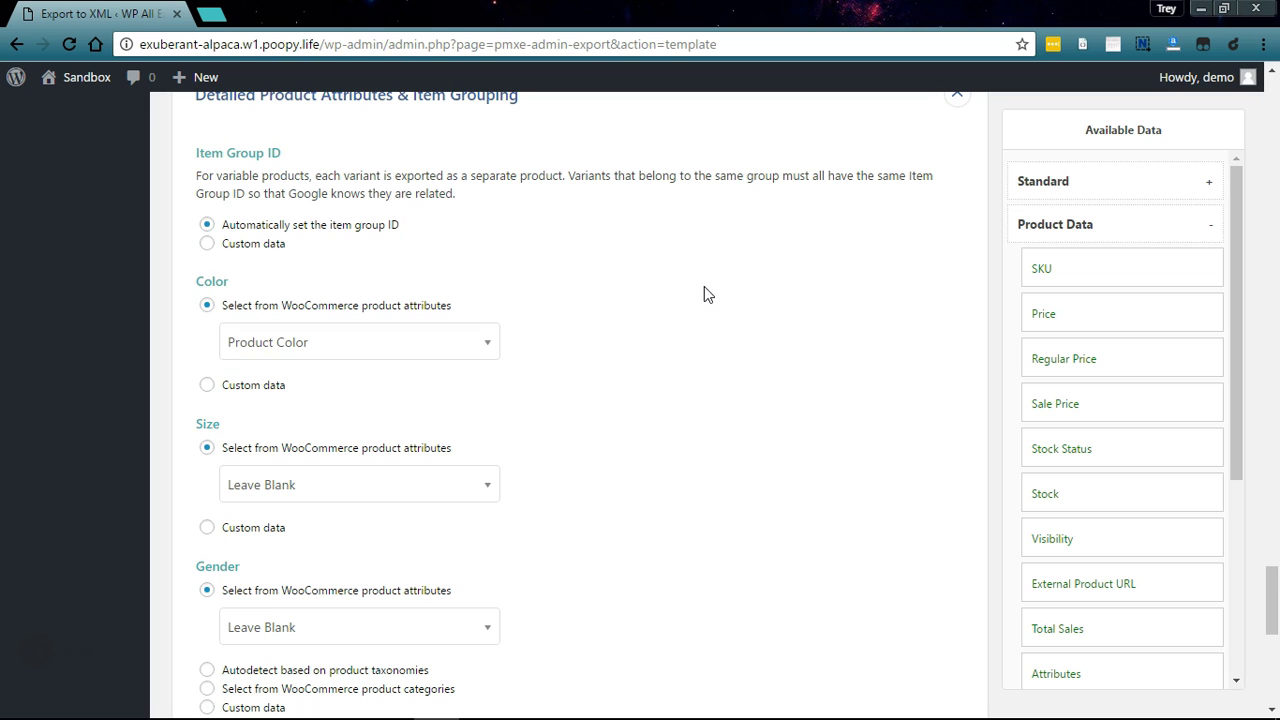
# Expand the advanced options of Detailed Product Attributes & Item Grouping and check the attribute choices for Age Group.
pyautogui.scroll(-2, 695, 299)
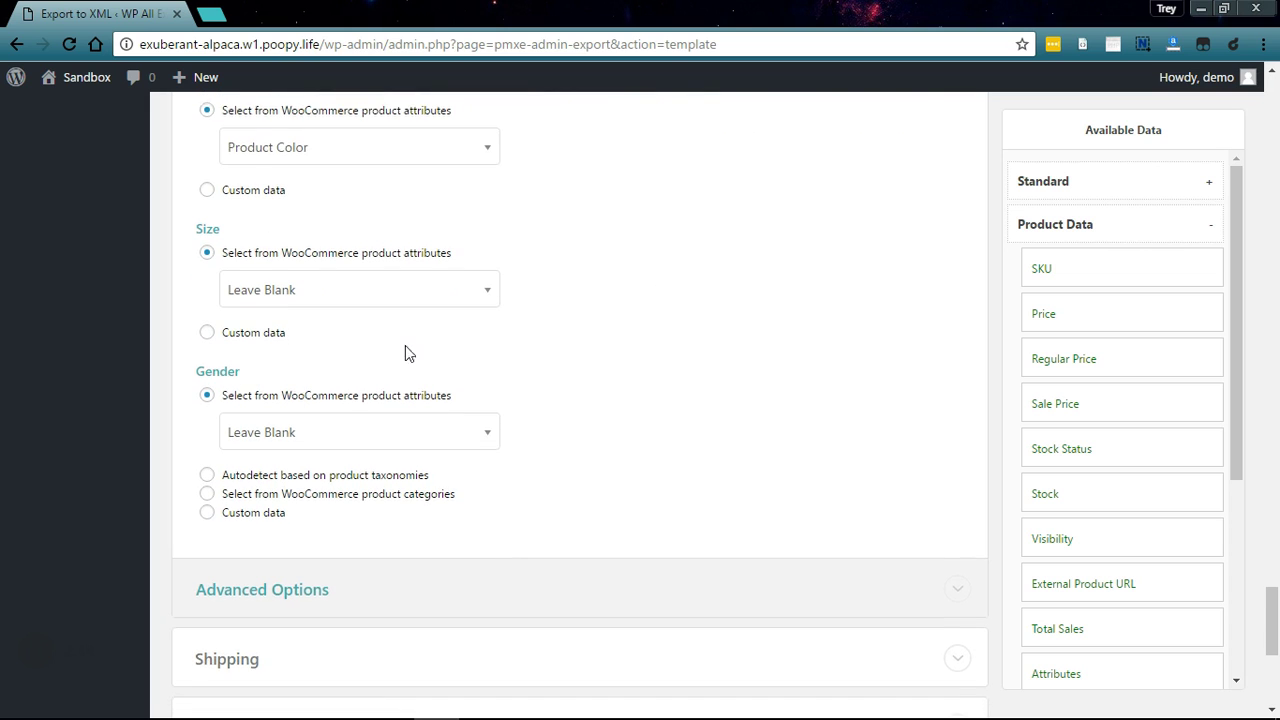
pyautogui.scroll(-1, 280, 391)
pyautogui.scroll(-2, 430, 400)
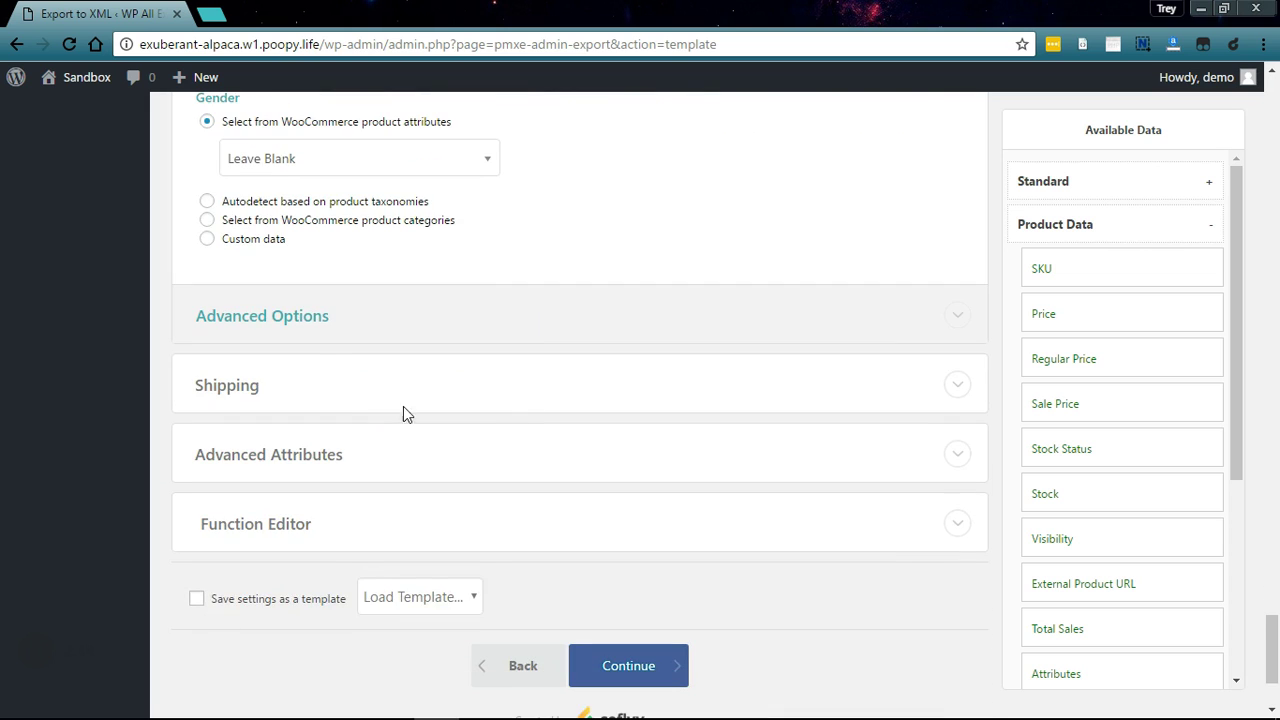
pyautogui.click(287, 318)
pyautogui.scroll(-2, 620, 297)
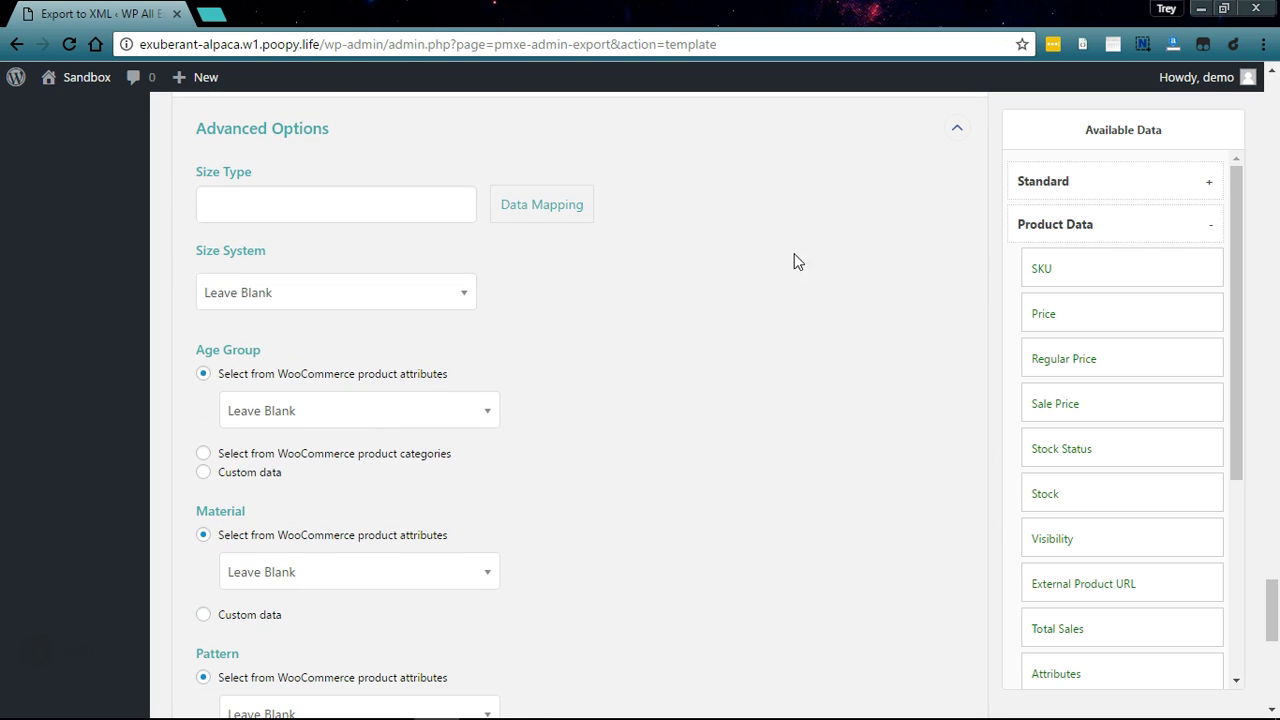
pyautogui.click(303, 420)
pyautogui.click(658, 342)
# Switch Age Group to custom data and fill it with the Age Groups taxonomy.
pyautogui.scroll(-1, 665, 343)
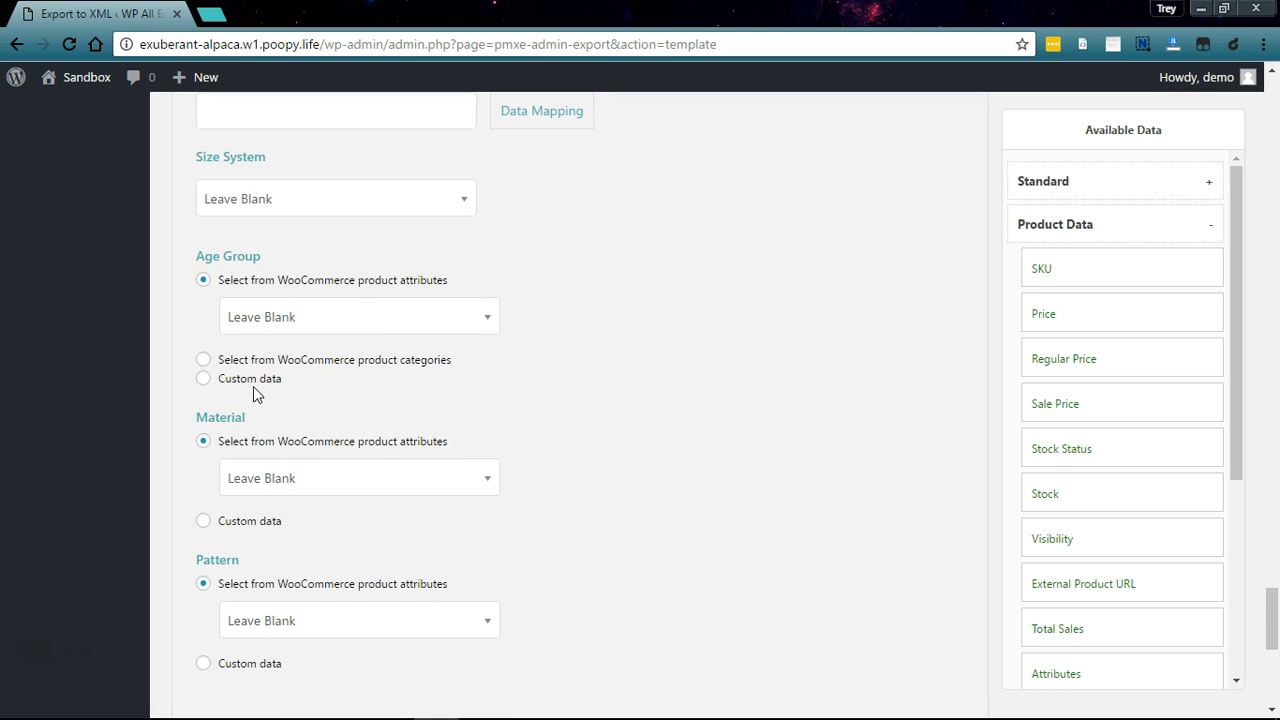
pyautogui.click(248, 381)
pyautogui.click(1080, 228)
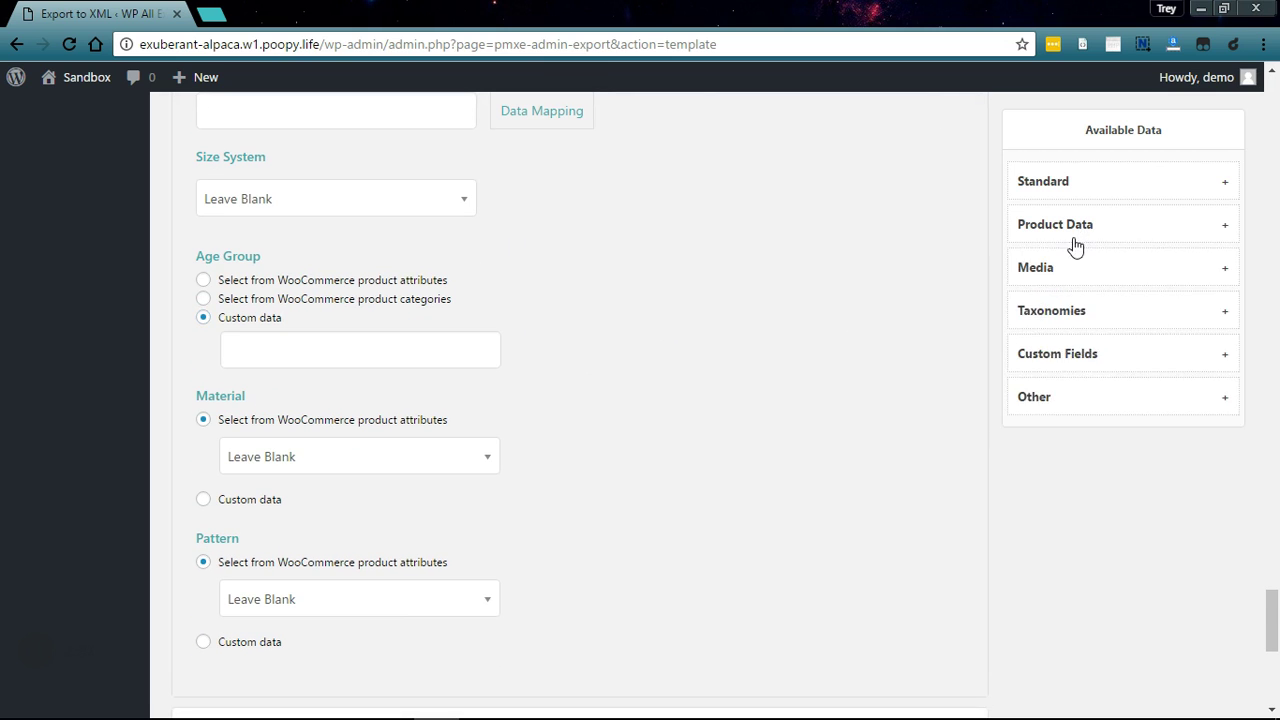
pyautogui.click(1068, 312)
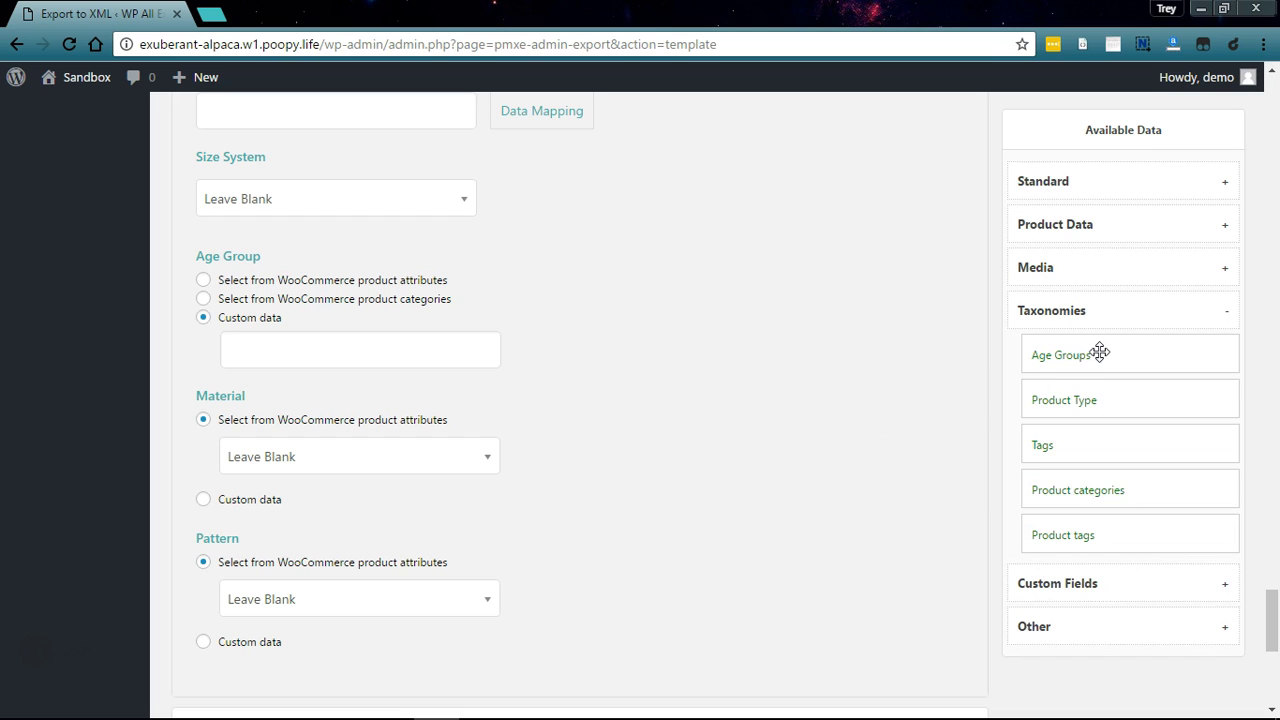
pyautogui.moveTo(1096, 343); pyautogui.dragTo(438, 358)
pyautogui.scroll(-1, 711, 351)
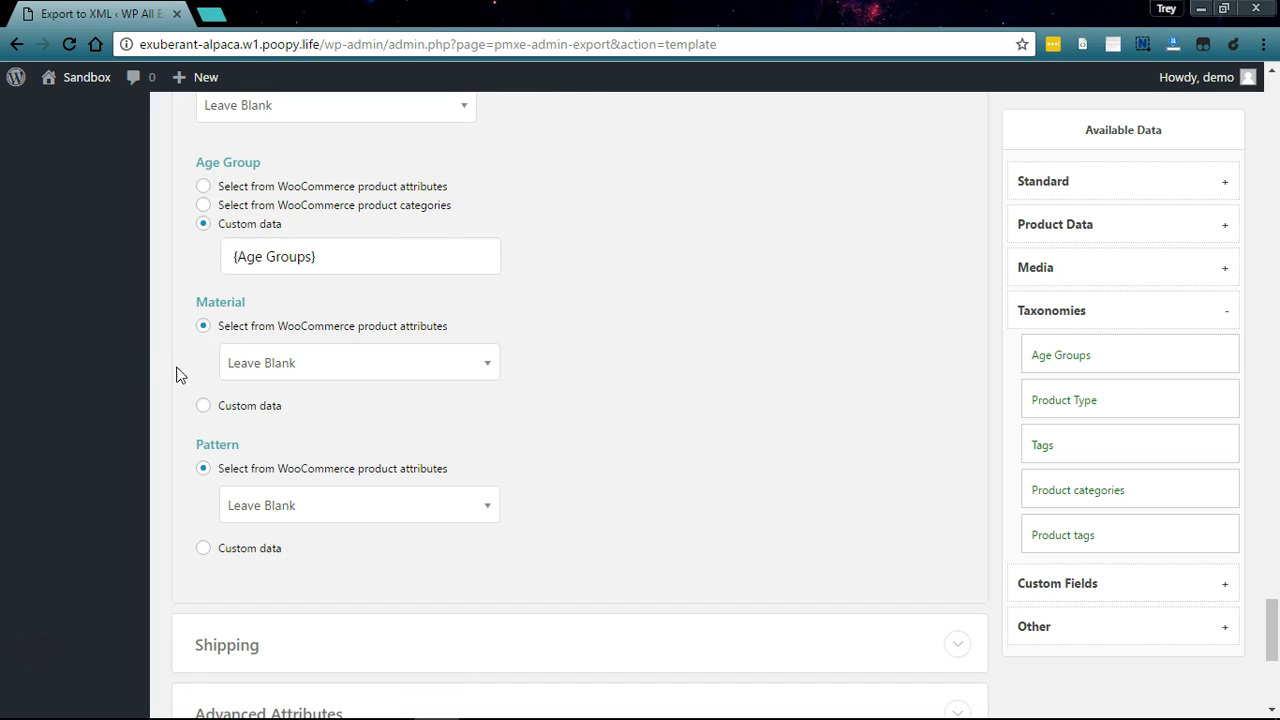
# Open the Shipping section and review its shipping price, dimension and label options.
pyautogui.scroll(-3, 737, 354)
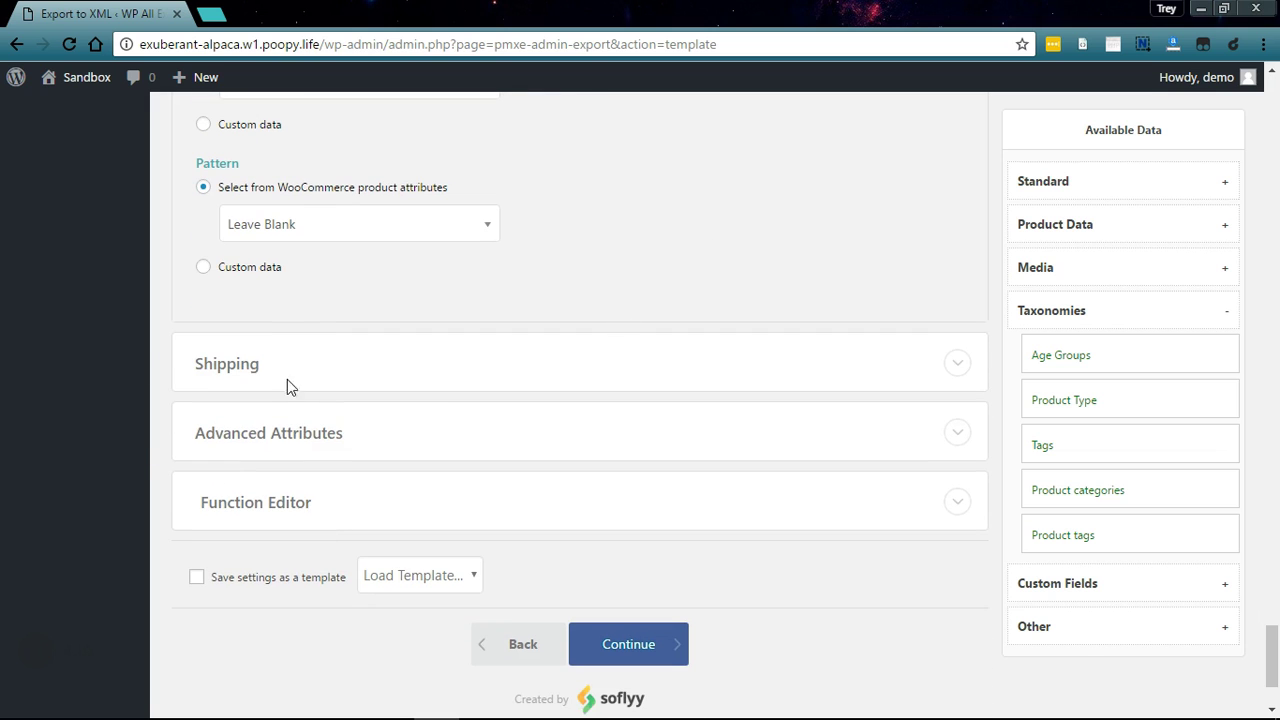
pyautogui.click(281, 384)
pyautogui.scroll(-2, 691, 251)
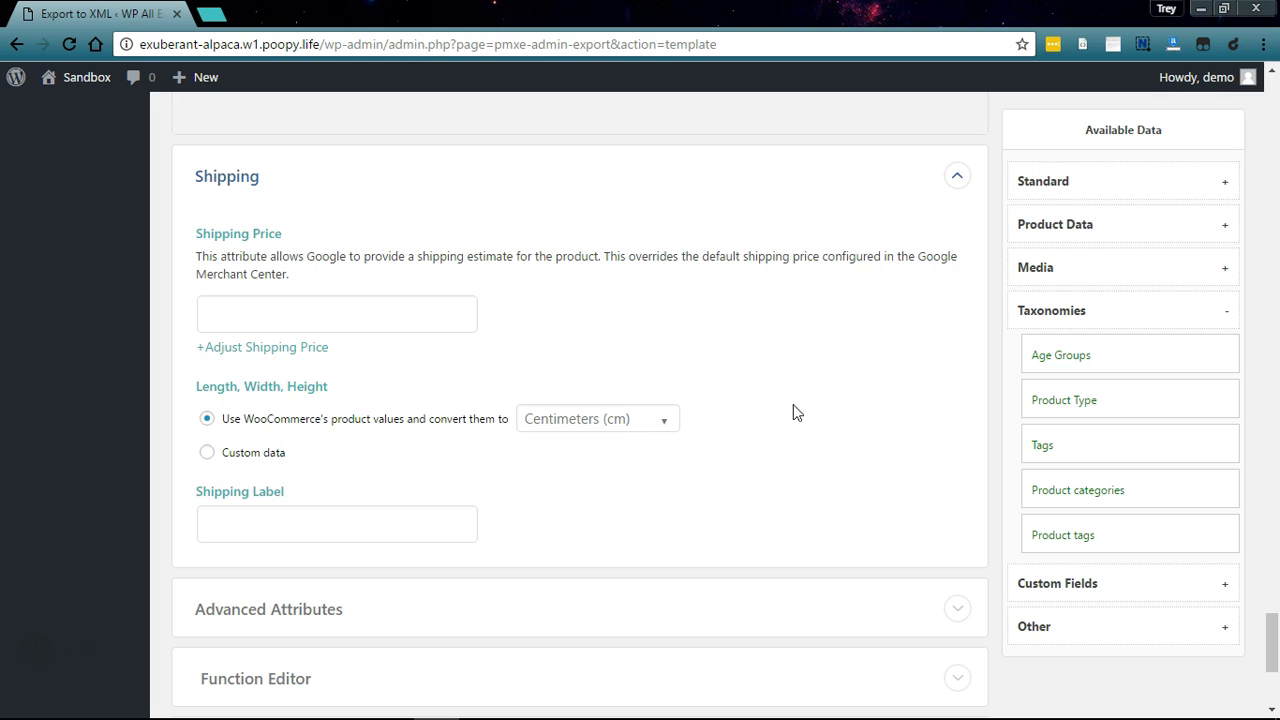
pyautogui.scroll(-1, 743, 418)
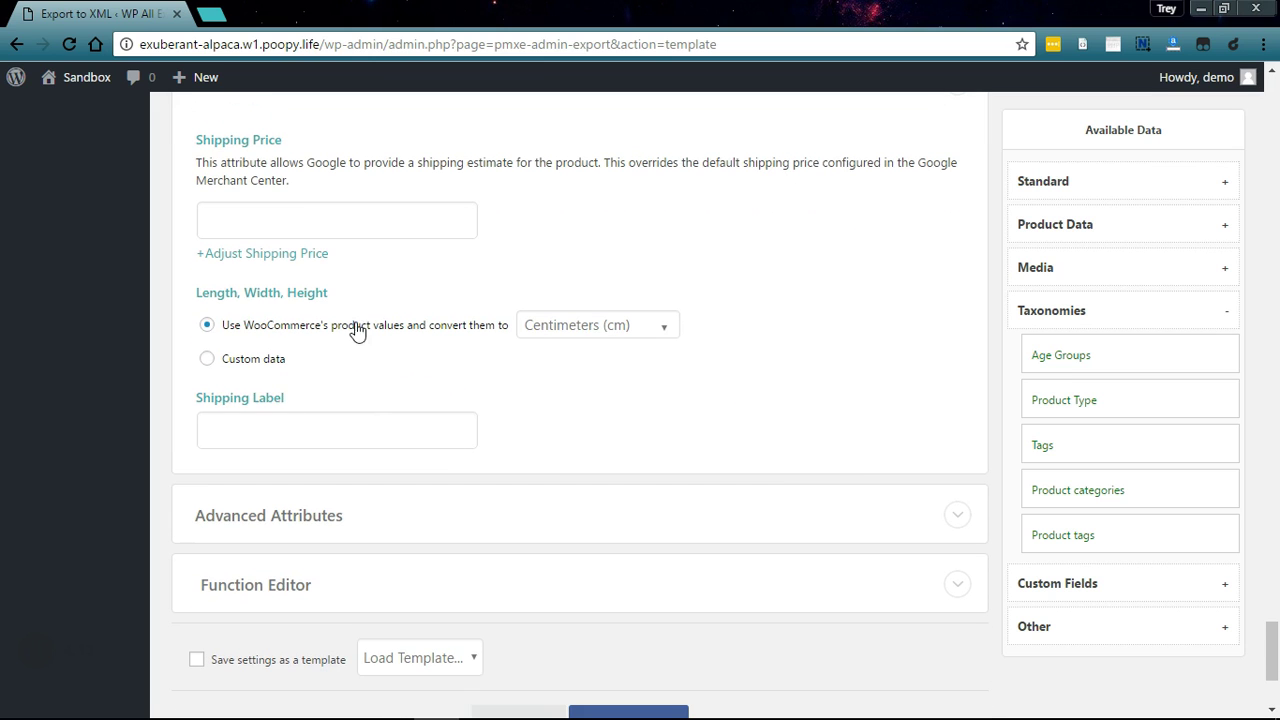
pyautogui.scroll(-1, 546, 363)
pyautogui.scroll(-1, 545, 380)
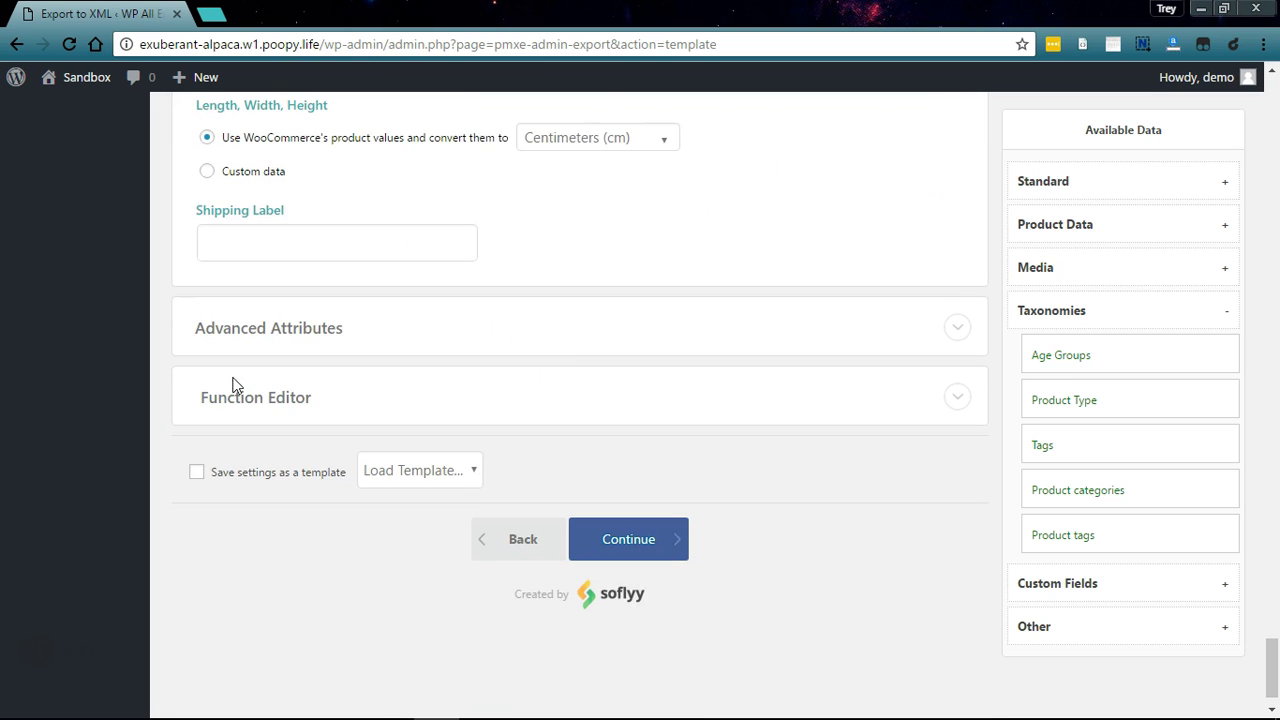
# Open Advanced Attributes and review the product type, Adwords, custom label, unit price and additional attribute options.
pyautogui.click(285, 334)
pyautogui.scroll(-2, 737, 329)
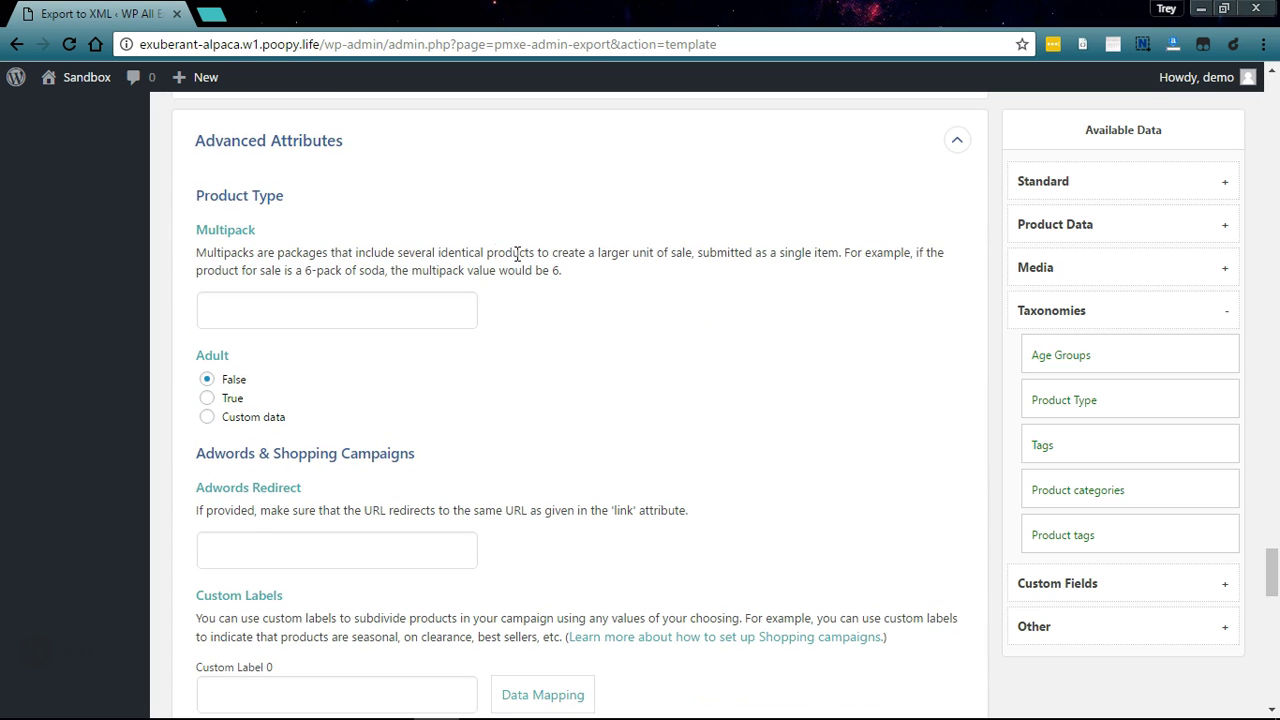
pyautogui.scroll(-1, 700, 320)
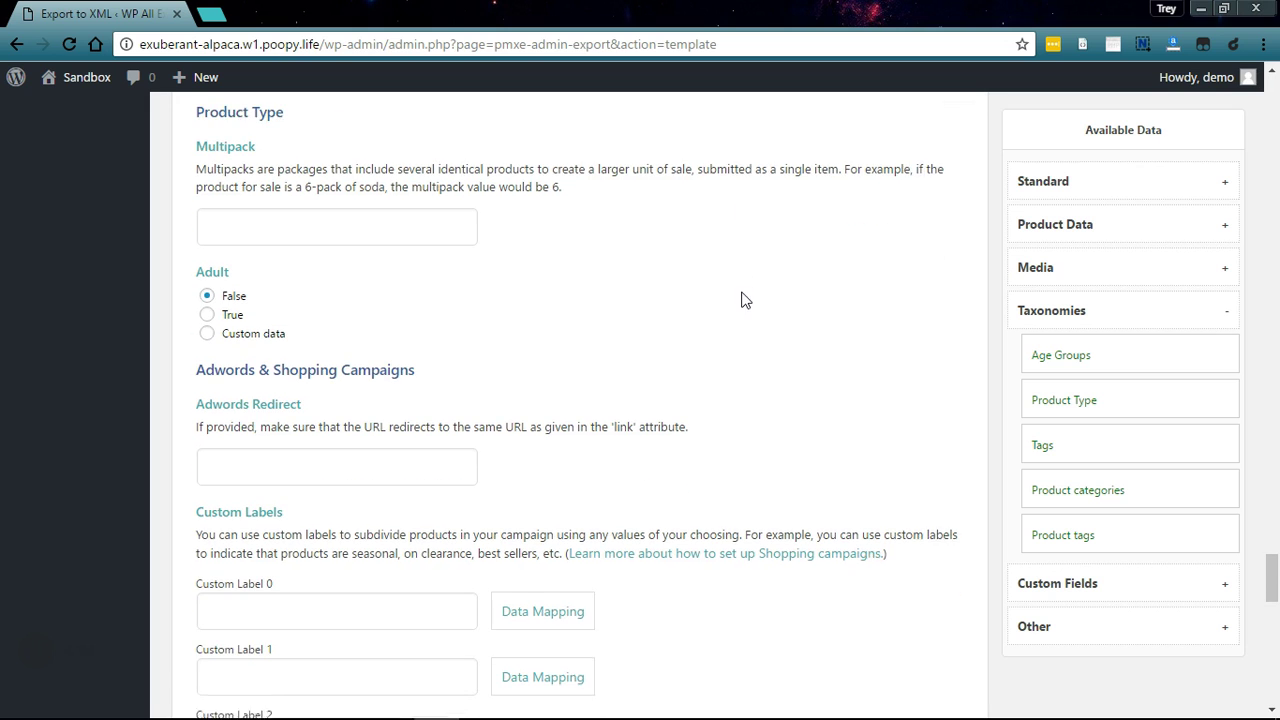
pyautogui.scroll(-1, 690, 318)
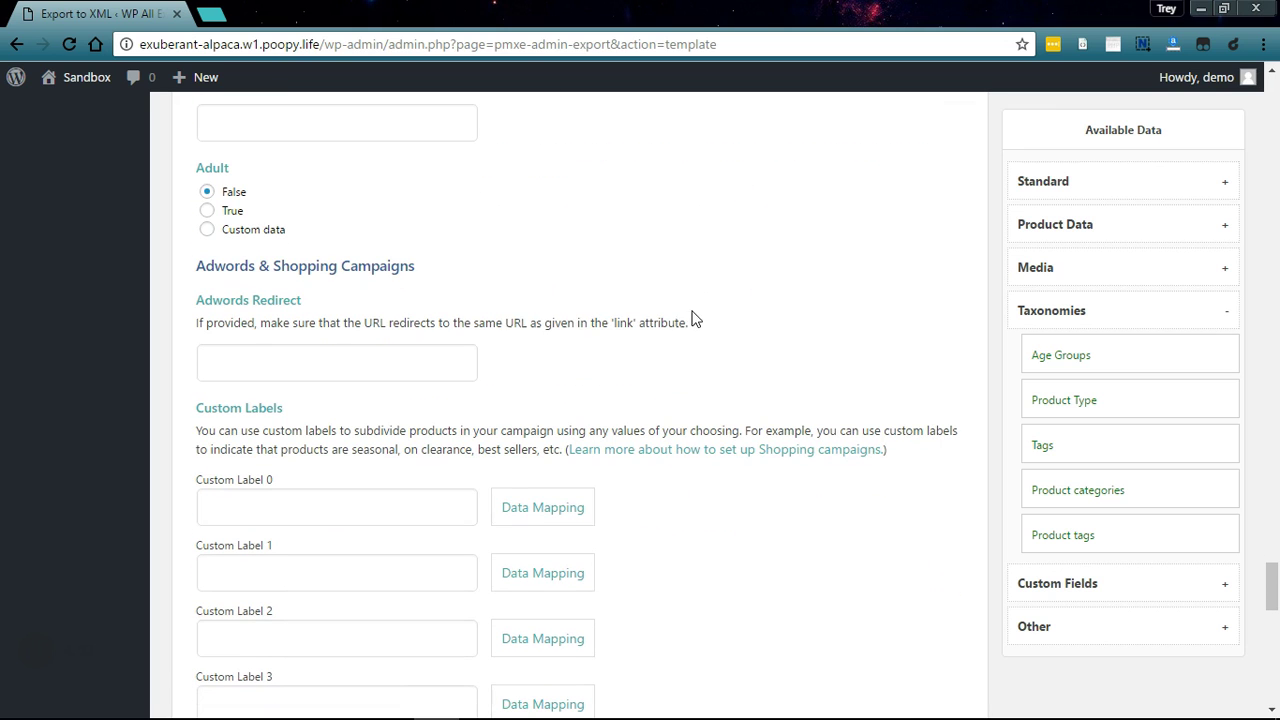
pyautogui.scroll(-2, 523, 288)
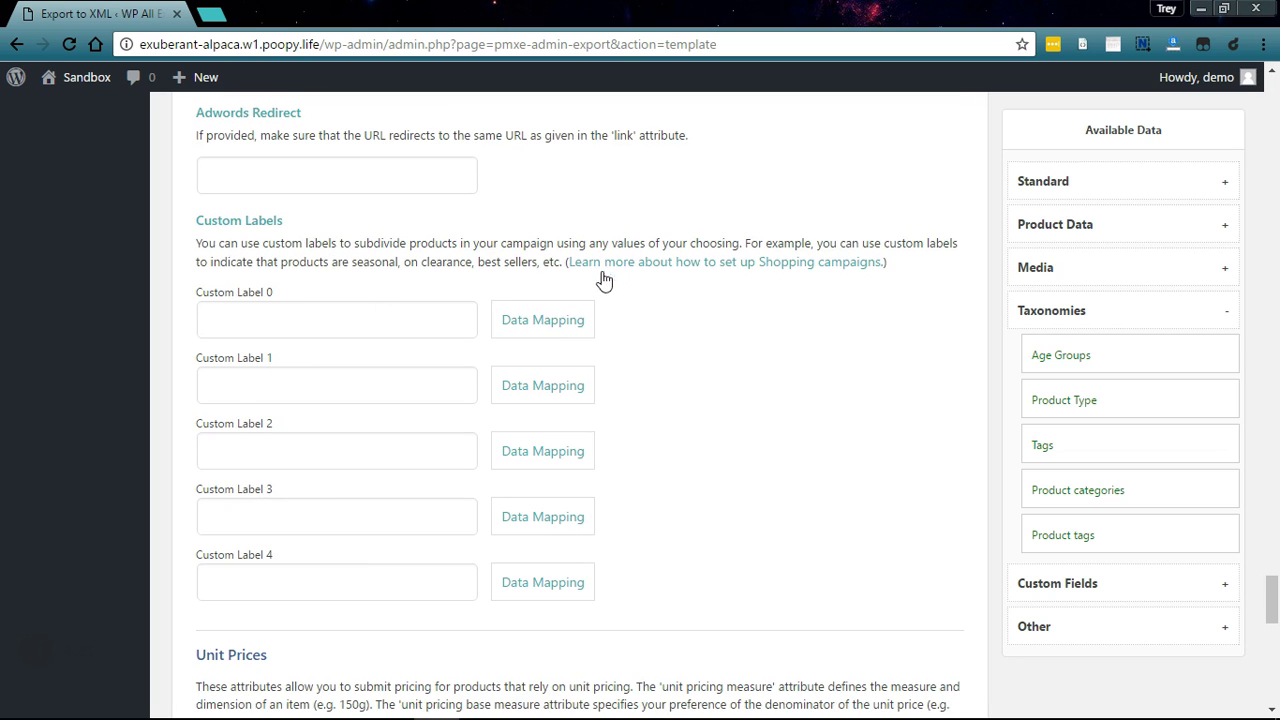
pyautogui.scroll(-4, 729, 406)
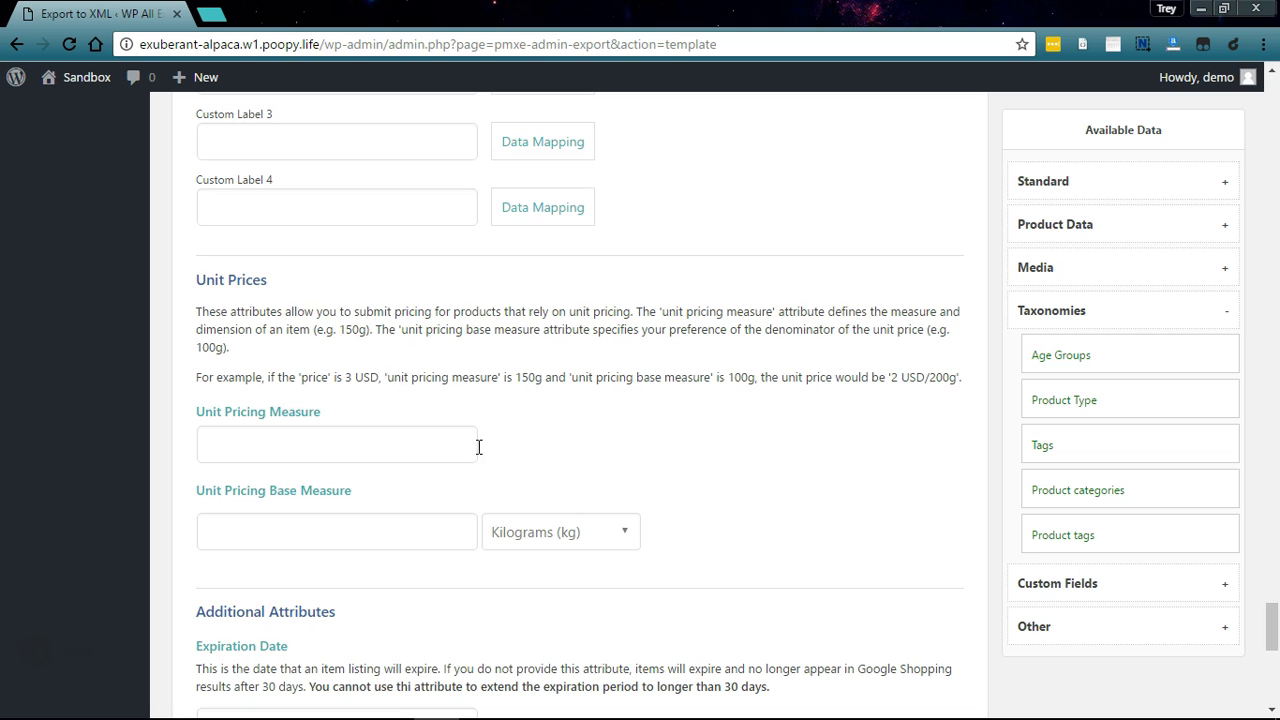
pyautogui.scroll(-1, 725, 370)
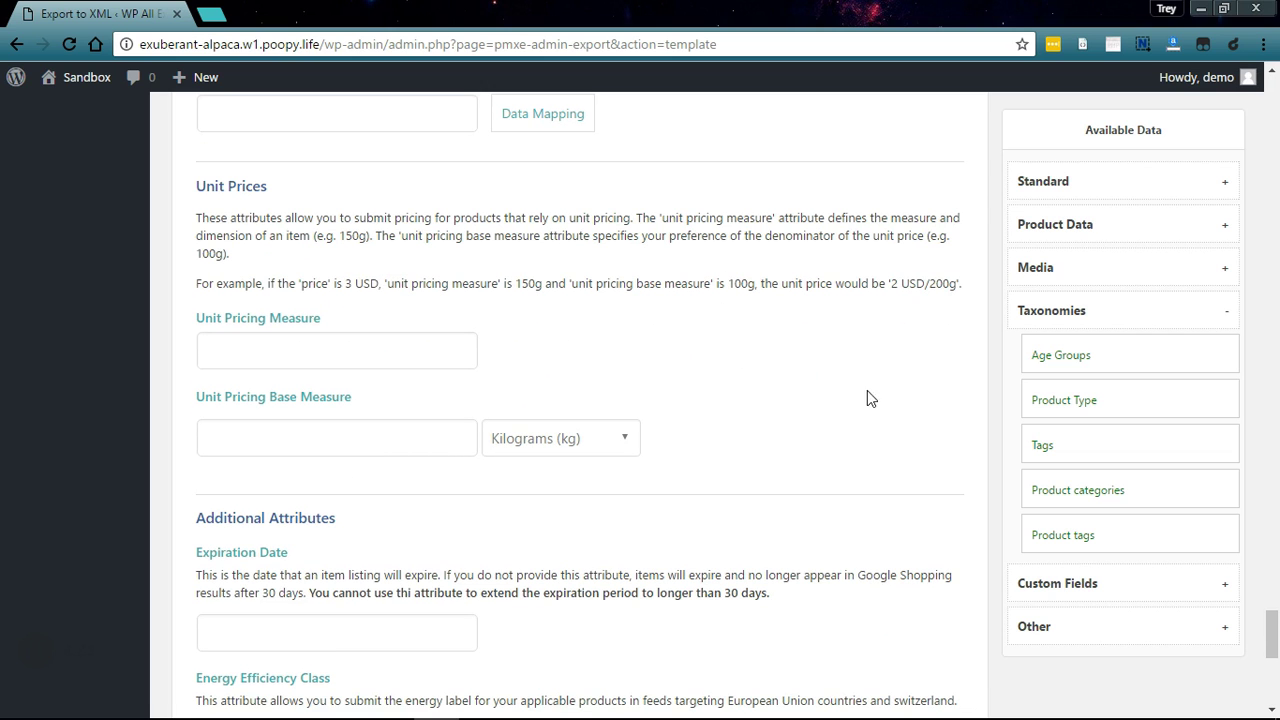
pyautogui.scroll(-3, 554, 452)
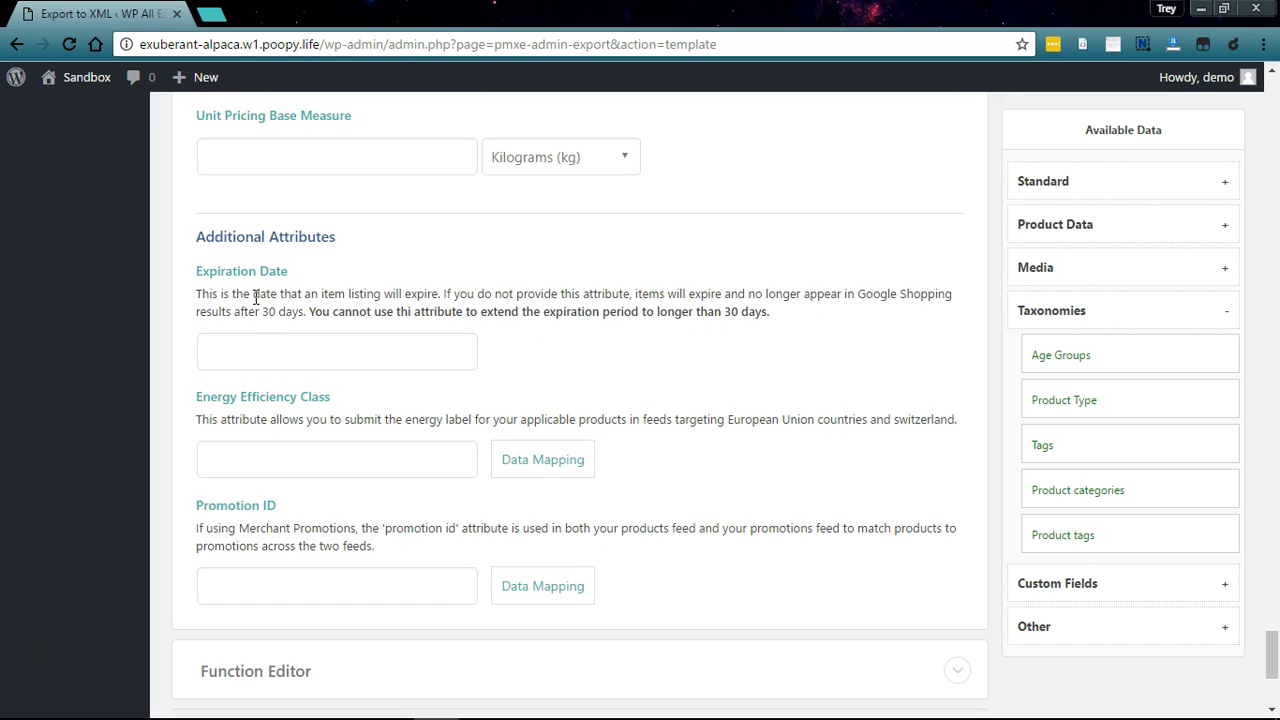
pyautogui.scroll(-1, 540, 418)
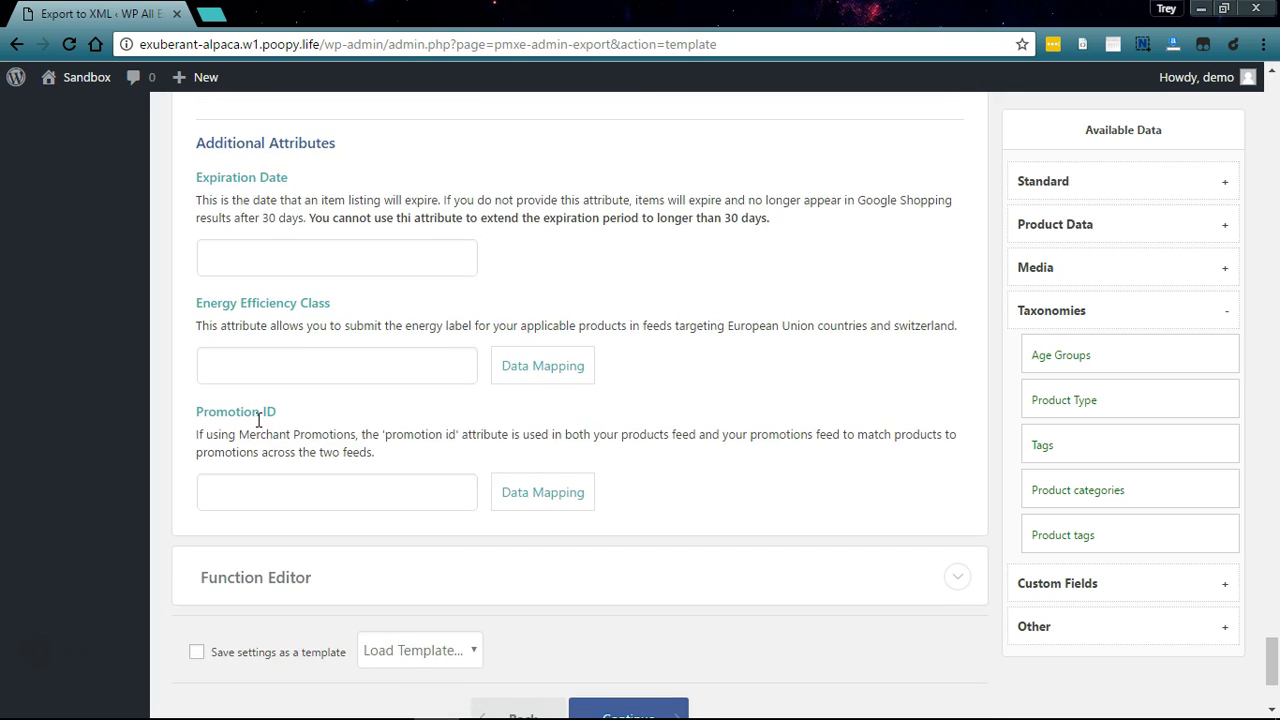
pyautogui.scroll(-1, 290, 412)
pyautogui.scroll(-1, 463, 391)
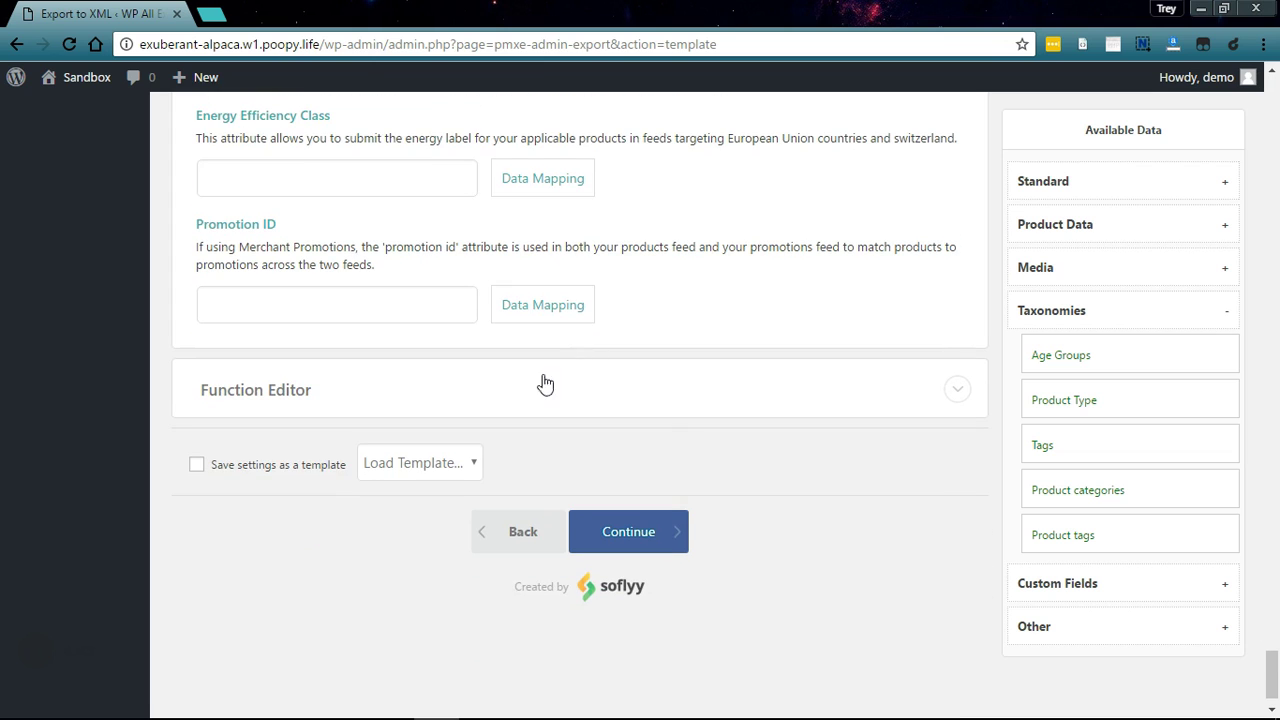
# Continue to the export settings, enter a friendly name beginning with Soflyy Product, and confirm and run the export.
pyautogui.click(665, 534)
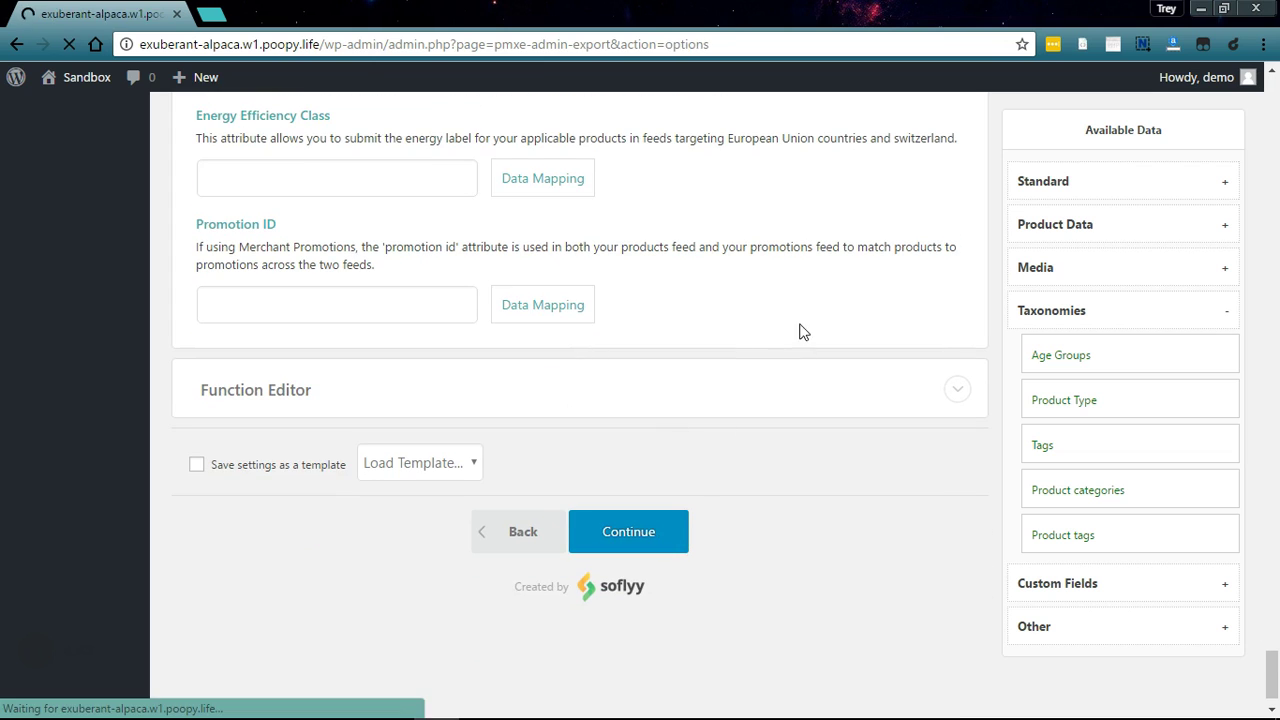
pyautogui.scroll(-1, 639, 393)
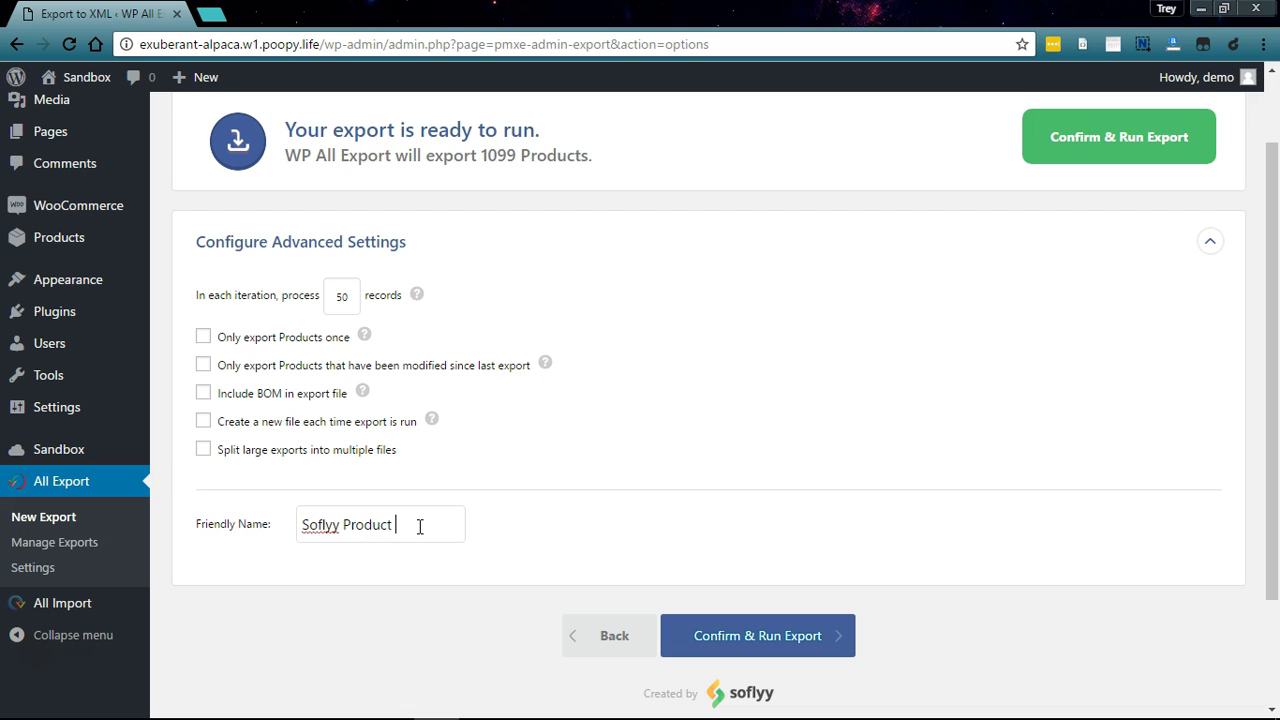
pyautogui.click(785, 632)
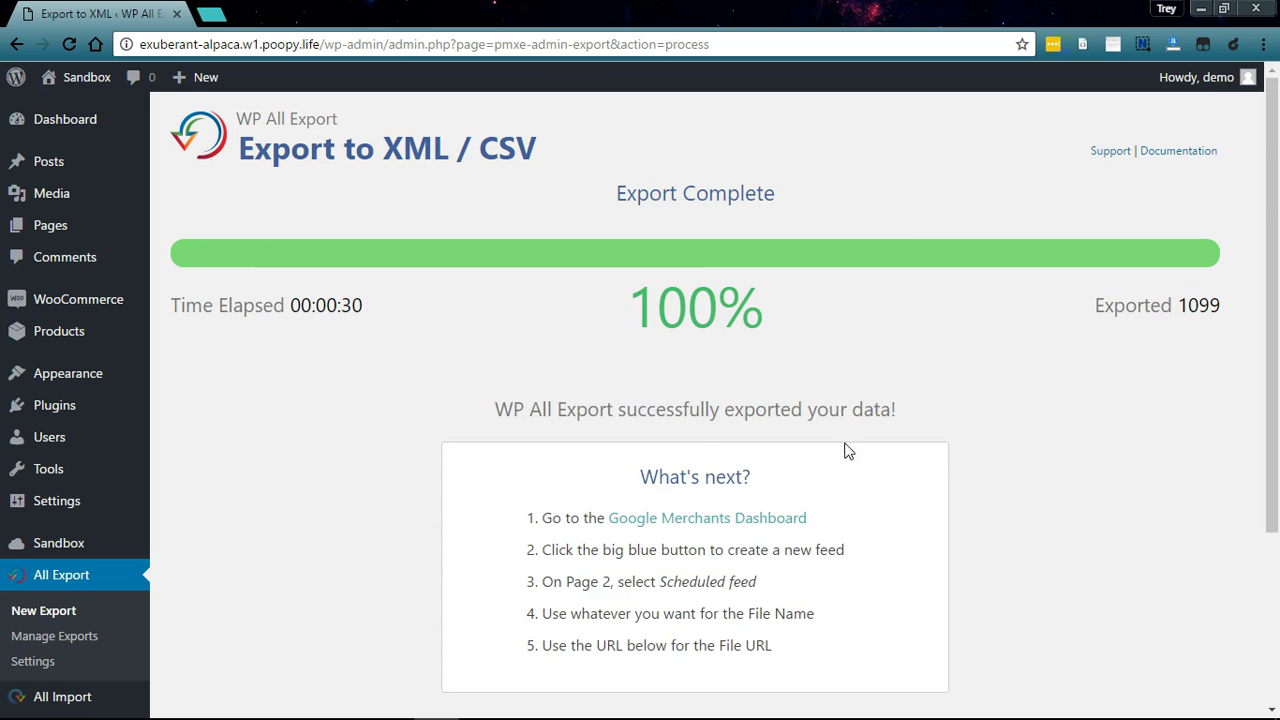
# Read the follow-up instructions for the completed export and open the Google Merchants Dashboard they link to.
pyautogui.scroll(-2, 875, 452)
pyautogui.scroll(1, 943, 466)
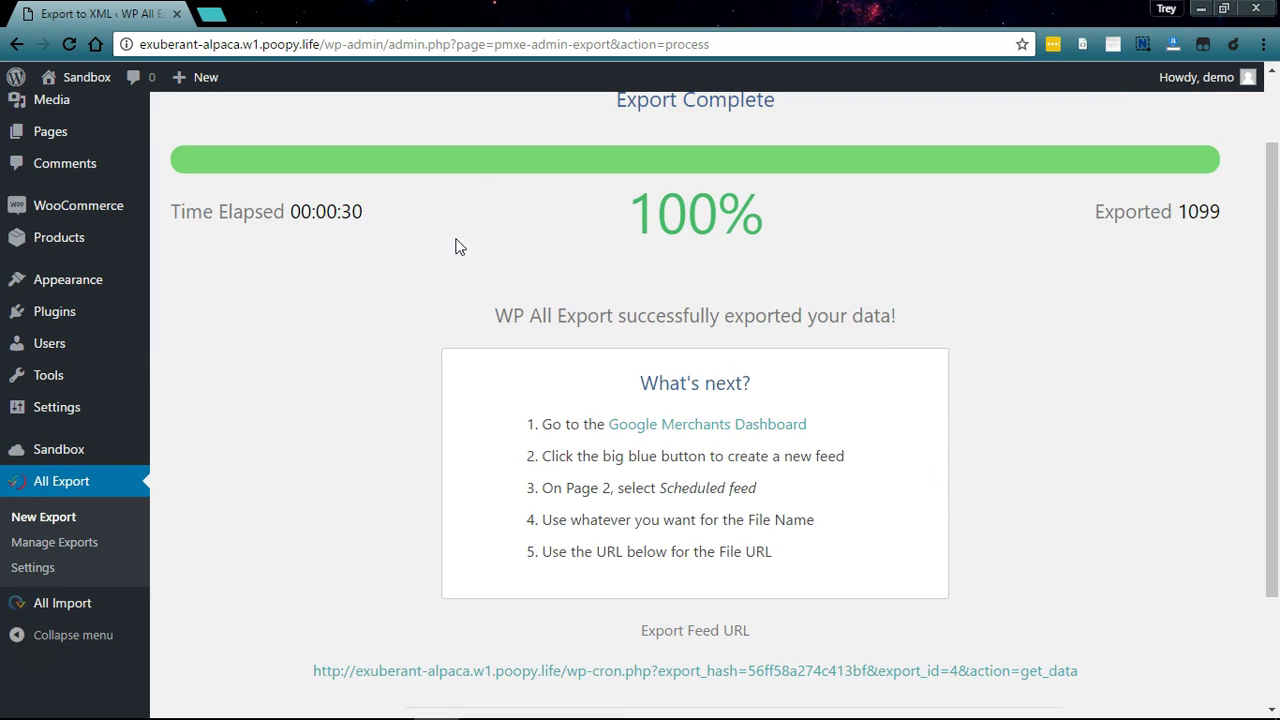
pyautogui.scroll(-1, 507, 424)
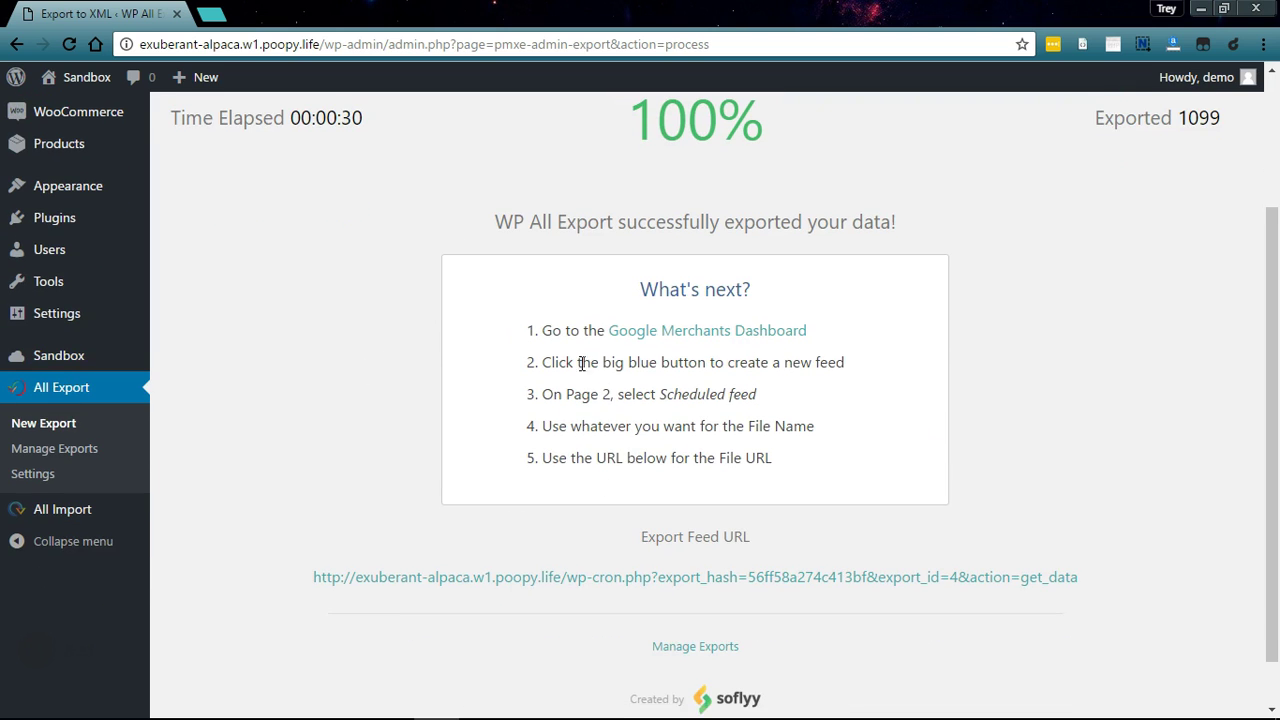
pyautogui.click(648, 332)
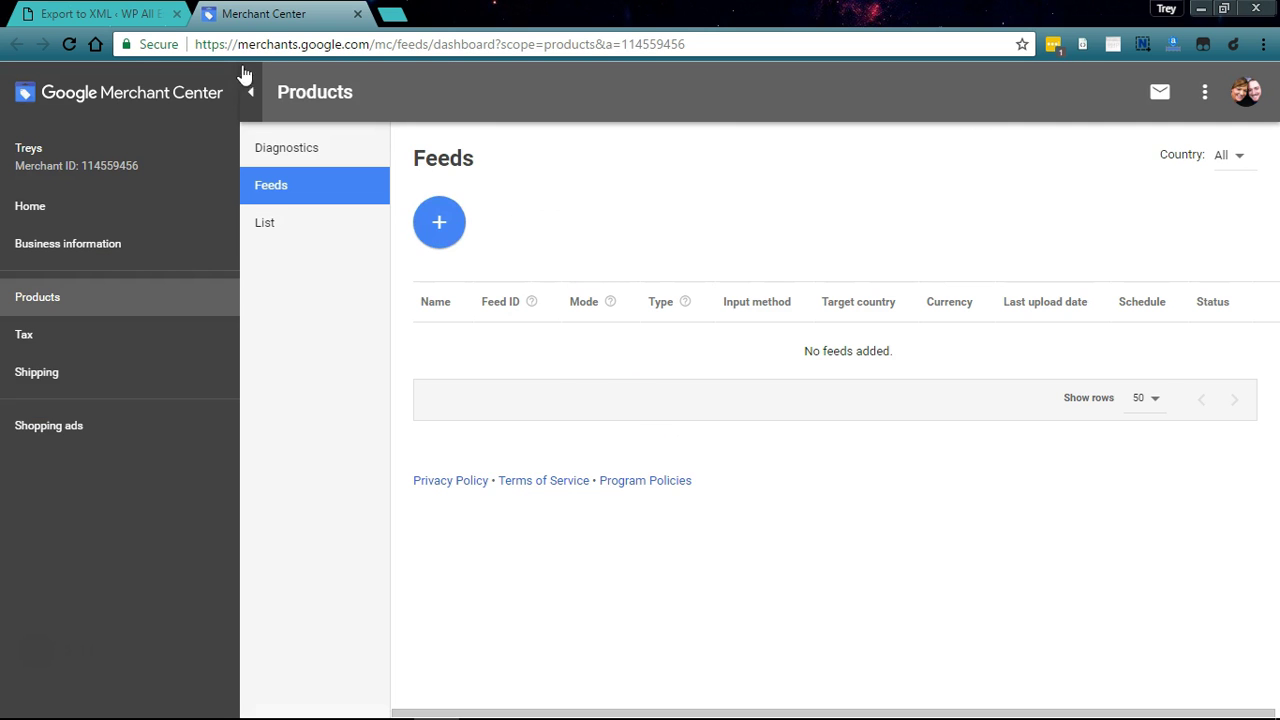
pyautogui.click(97, 16)
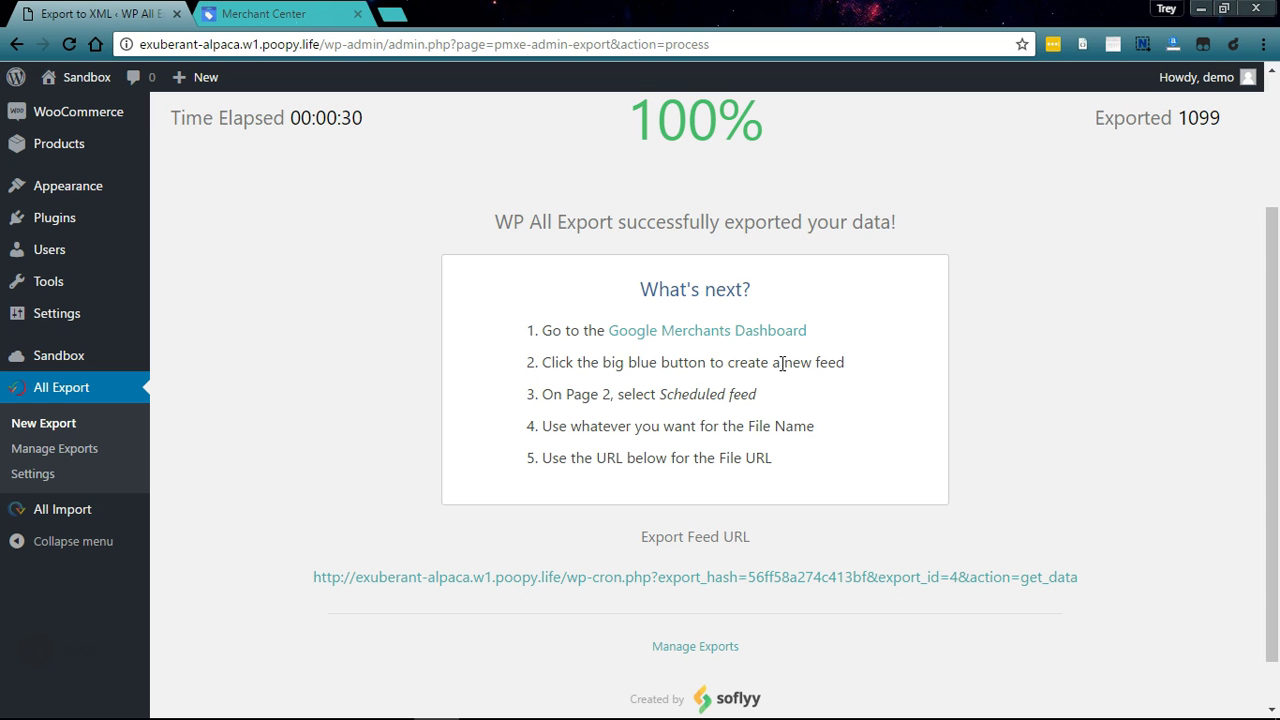
pyautogui.click(302, 20)
# Start registering a new Products feed in Test mode with United States as the target country.
pyautogui.click(440, 226)
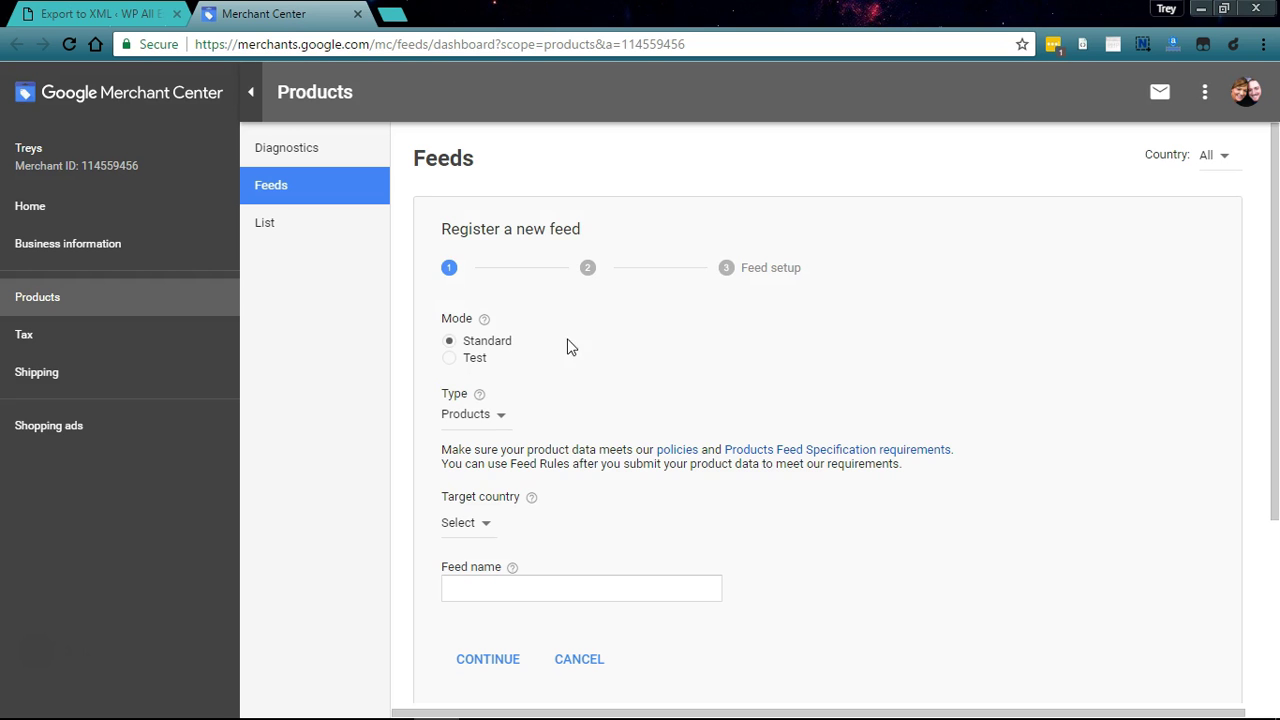
pyautogui.scroll(-1, 643, 301)
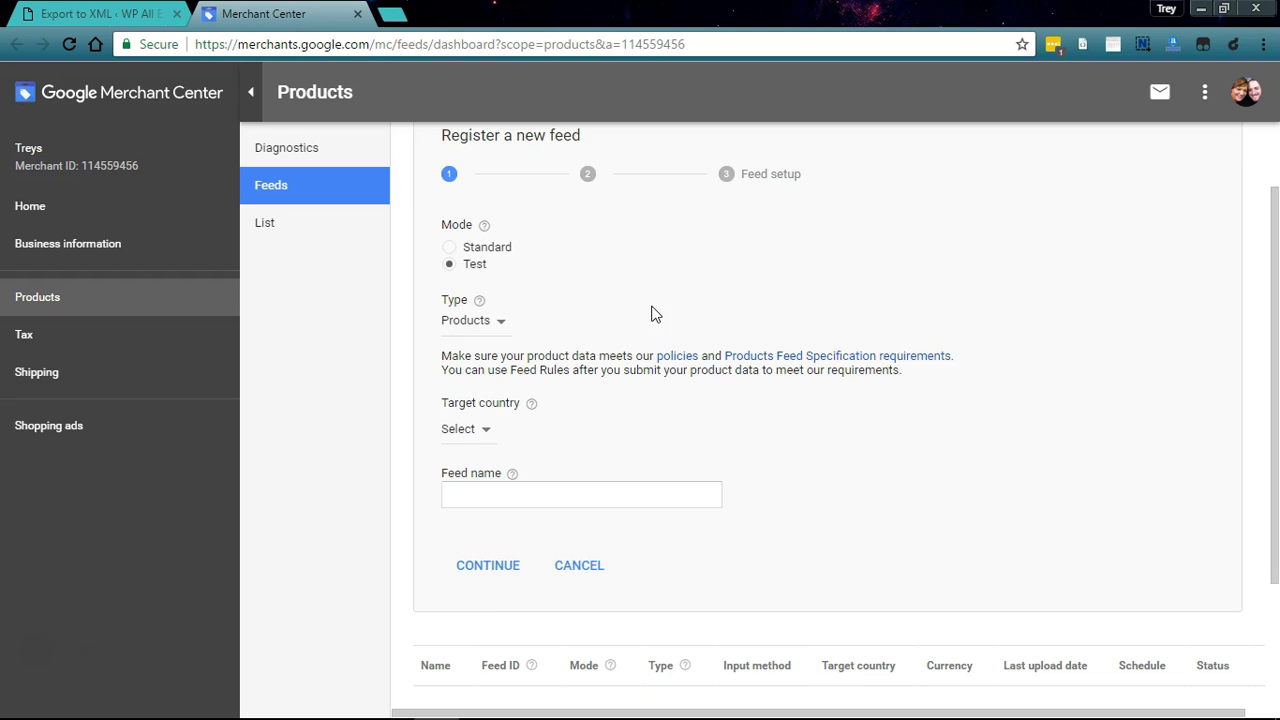
pyautogui.scroll(-1, 587, 343)
pyautogui.click(480, 336)
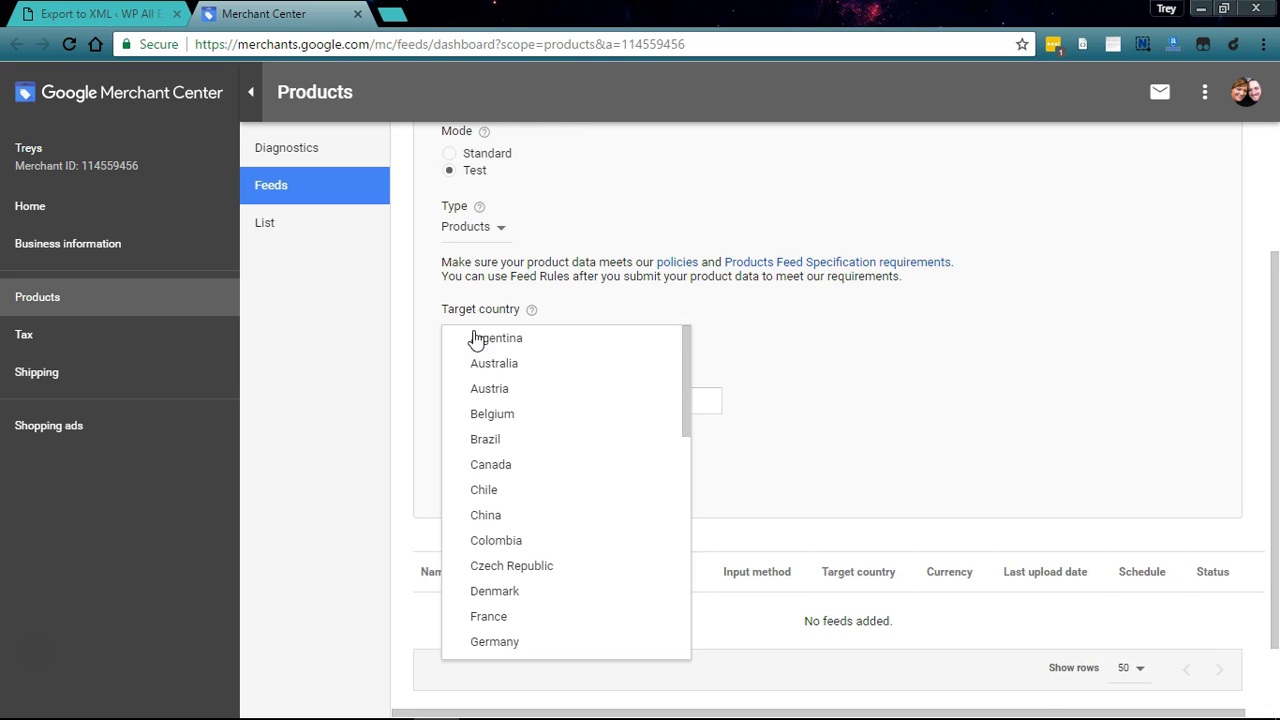
pyautogui.press('u')
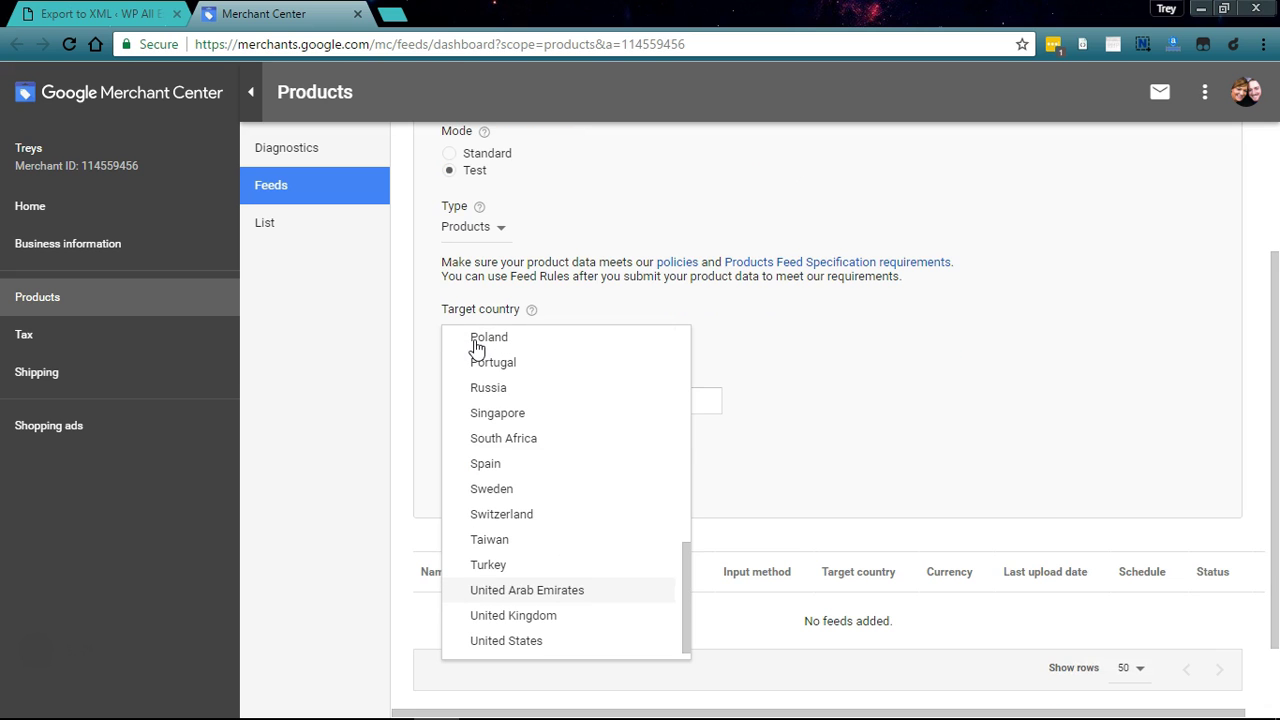
pyautogui.click(568, 643)
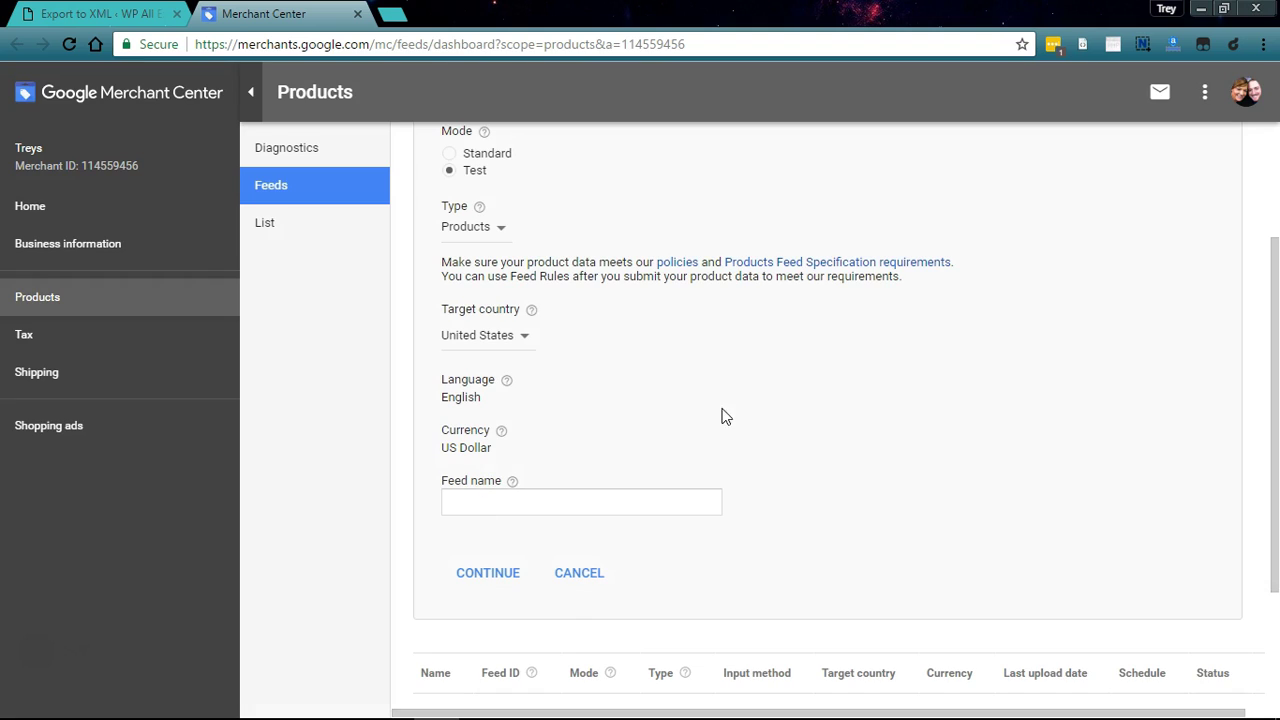
# Name the feed Soflyy Products and continue to the input method choice.
pyautogui.click(583, 500)
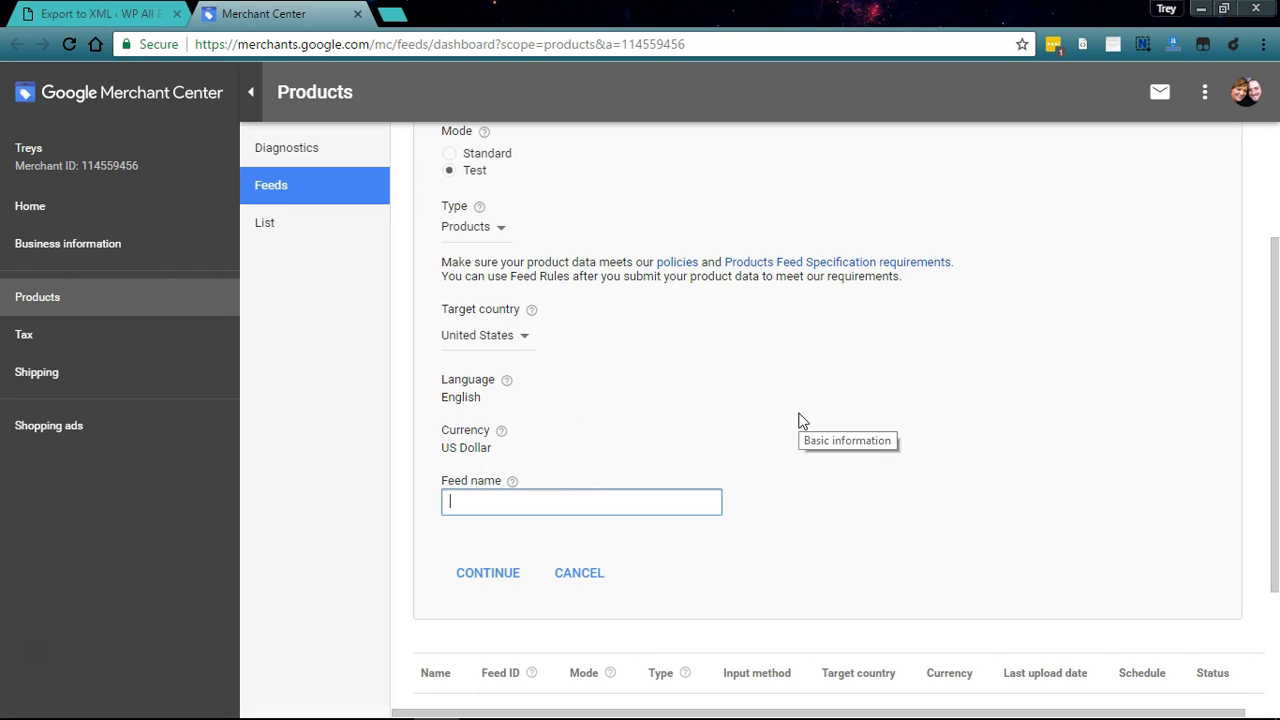
pyautogui.write('Sofi')
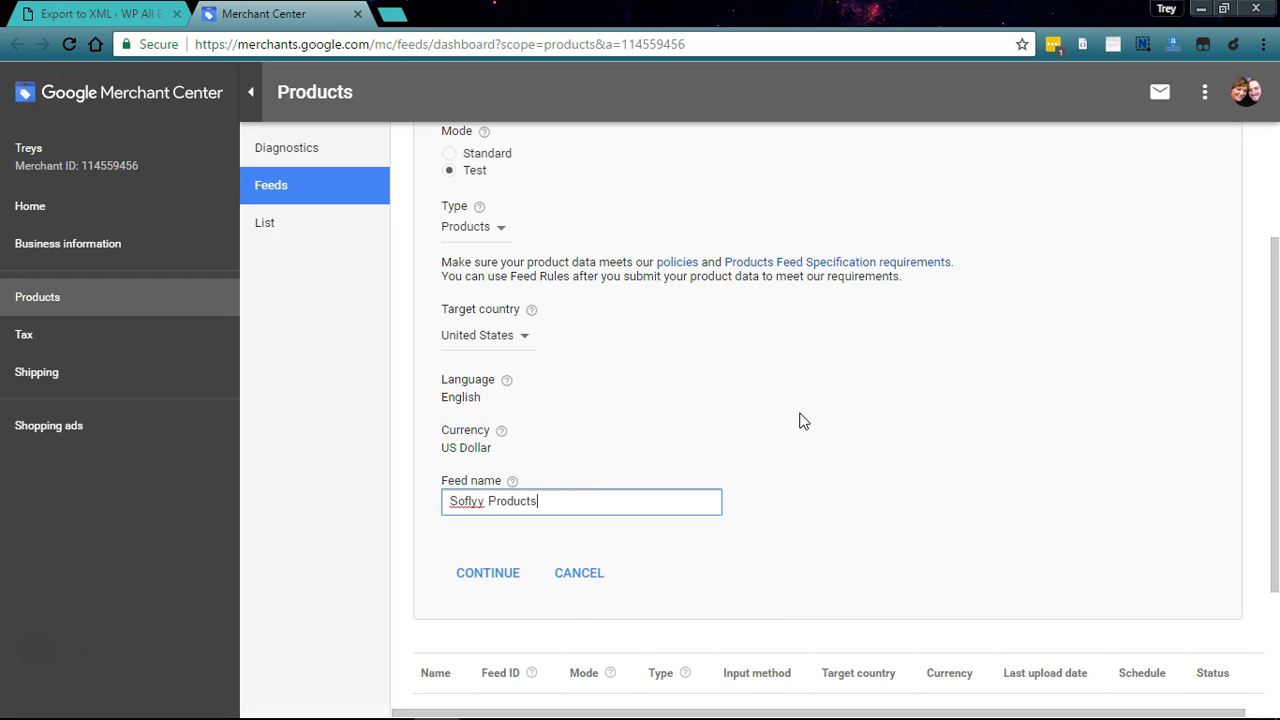
pyautogui.click(467, 580)
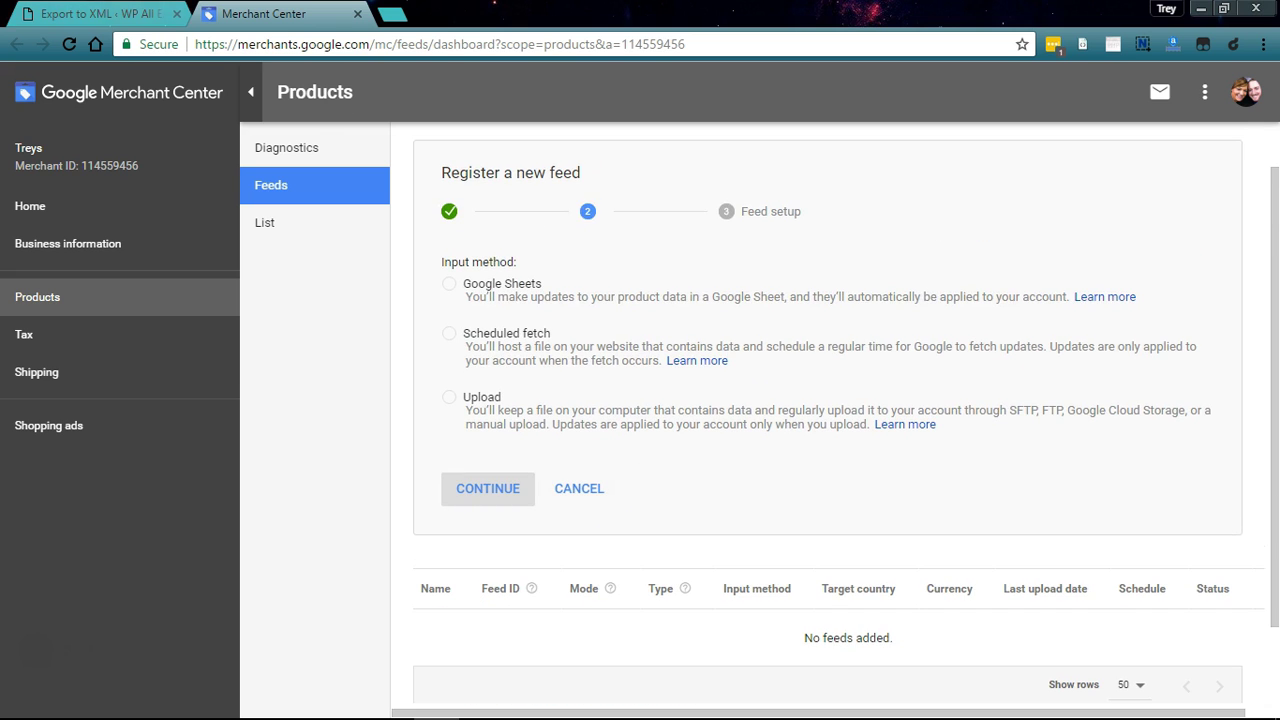
# Check the recommended feed type in the WP All Export instructions and choose Scheduled fetch in Merchant Center.
pyautogui.click(168, 15)
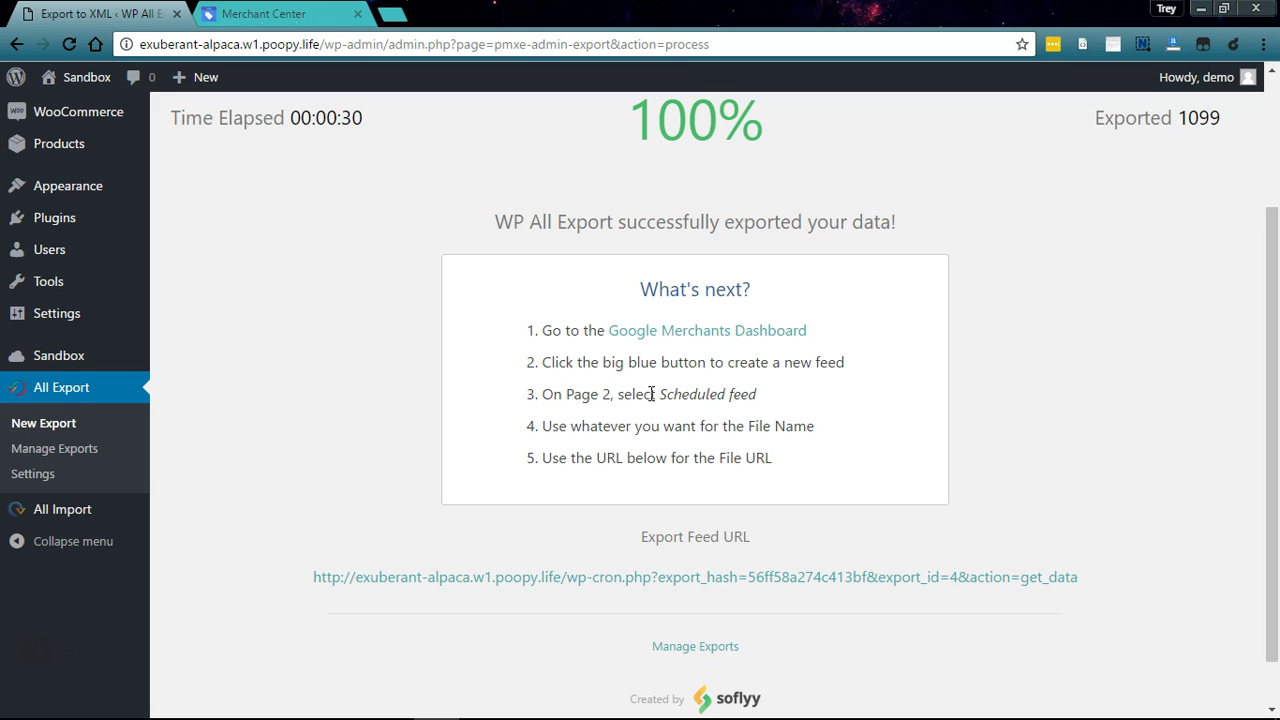
pyautogui.click(278, 20)
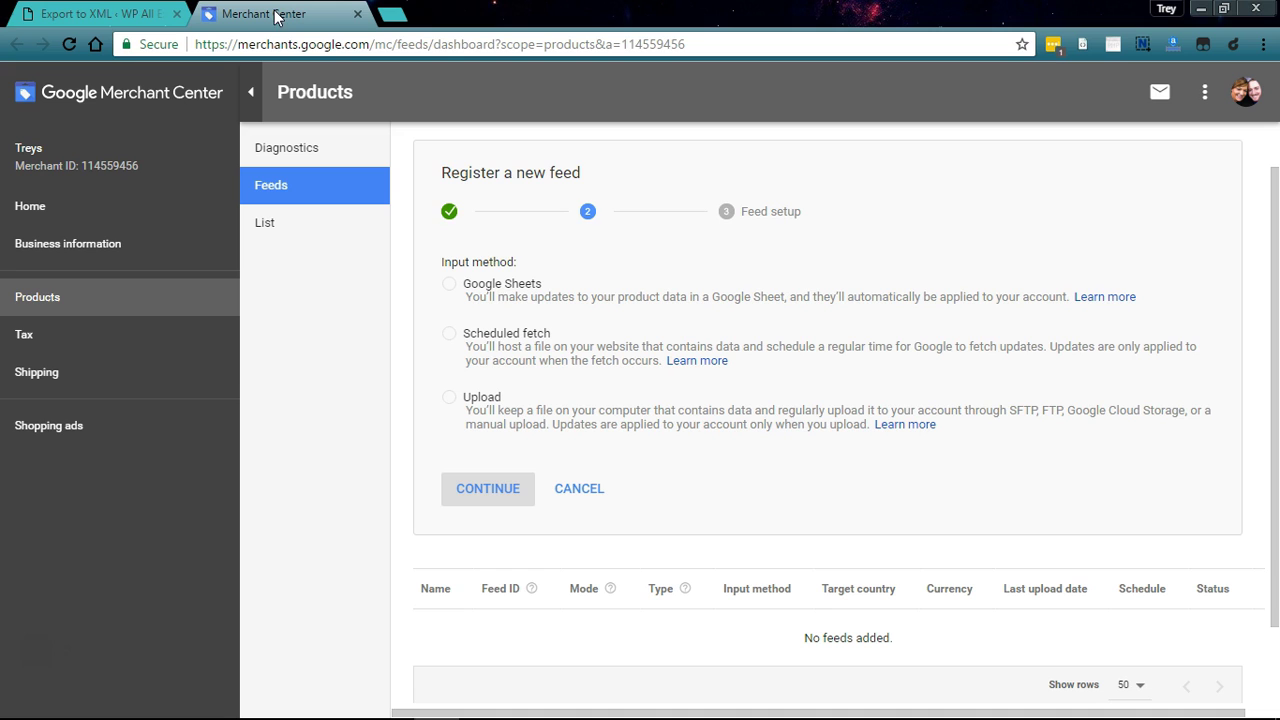
pyautogui.click(483, 336)
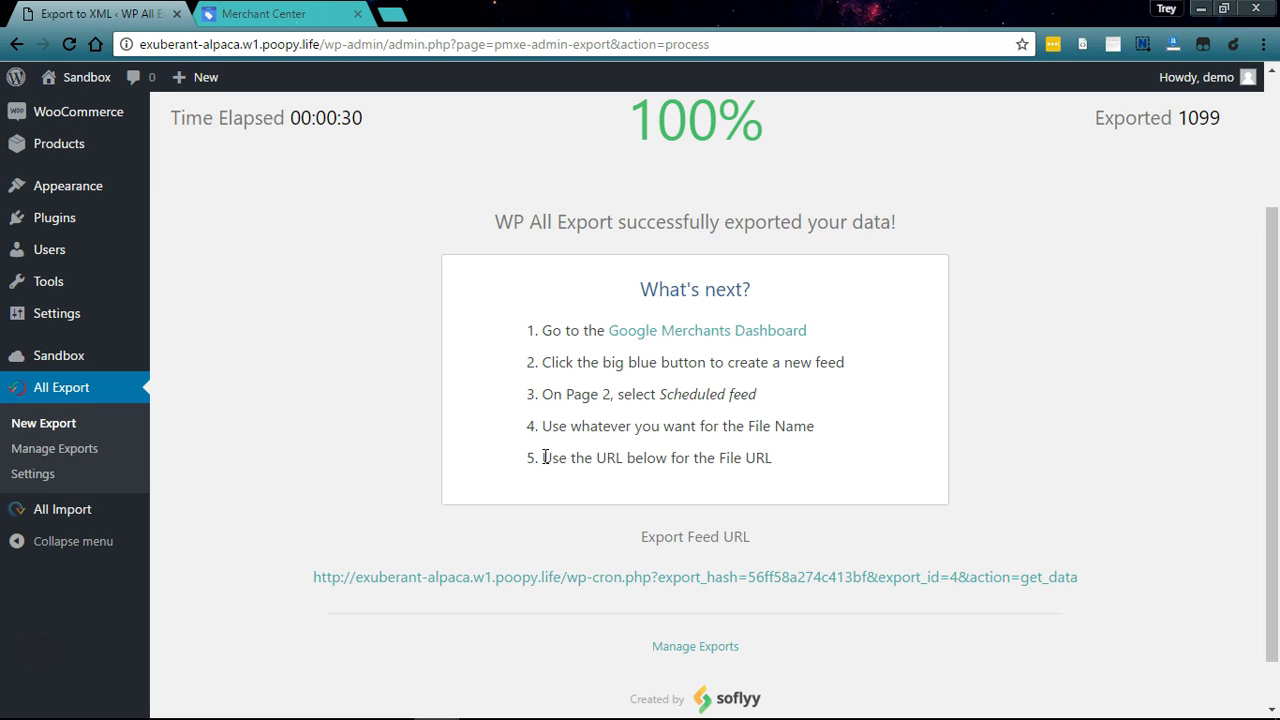
# Copy the Export Feed URL from WP All Export and return to the Merchant Center feed setup.
pyautogui.rightClick(421, 582)
pyautogui.click(503, 483)
pyautogui.click(265, 22)
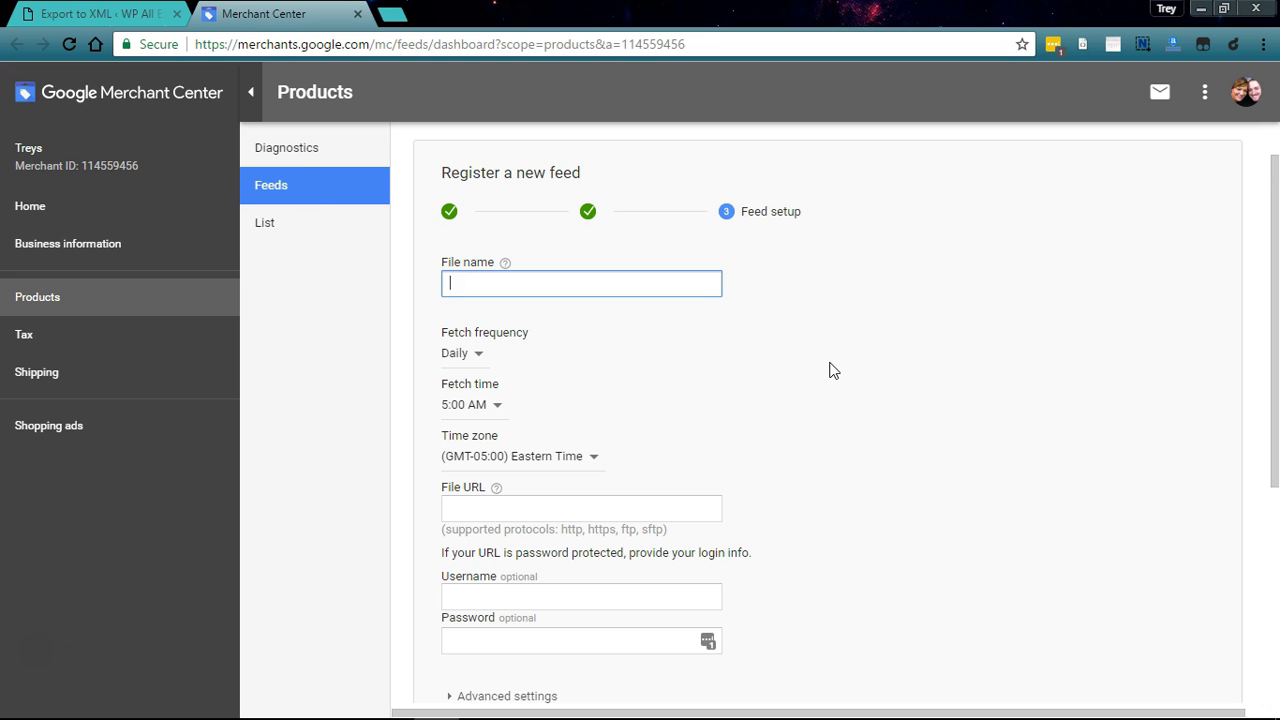
# Set the feed's file name to SoflyyProducts and its fetch time to 2:00 AM.
pyautogui.write('SoflyyProducts')
pyautogui.scroll(-1, 826, 371)
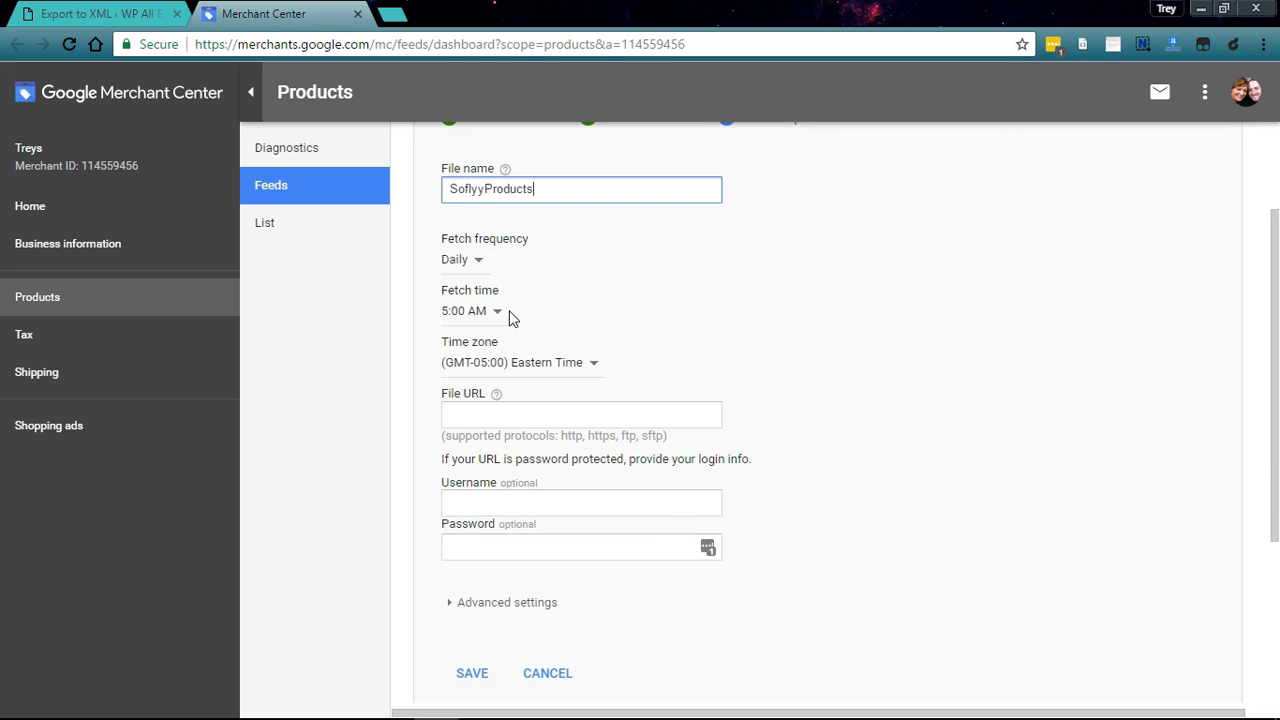
pyautogui.scroll(-1, 818, 307)
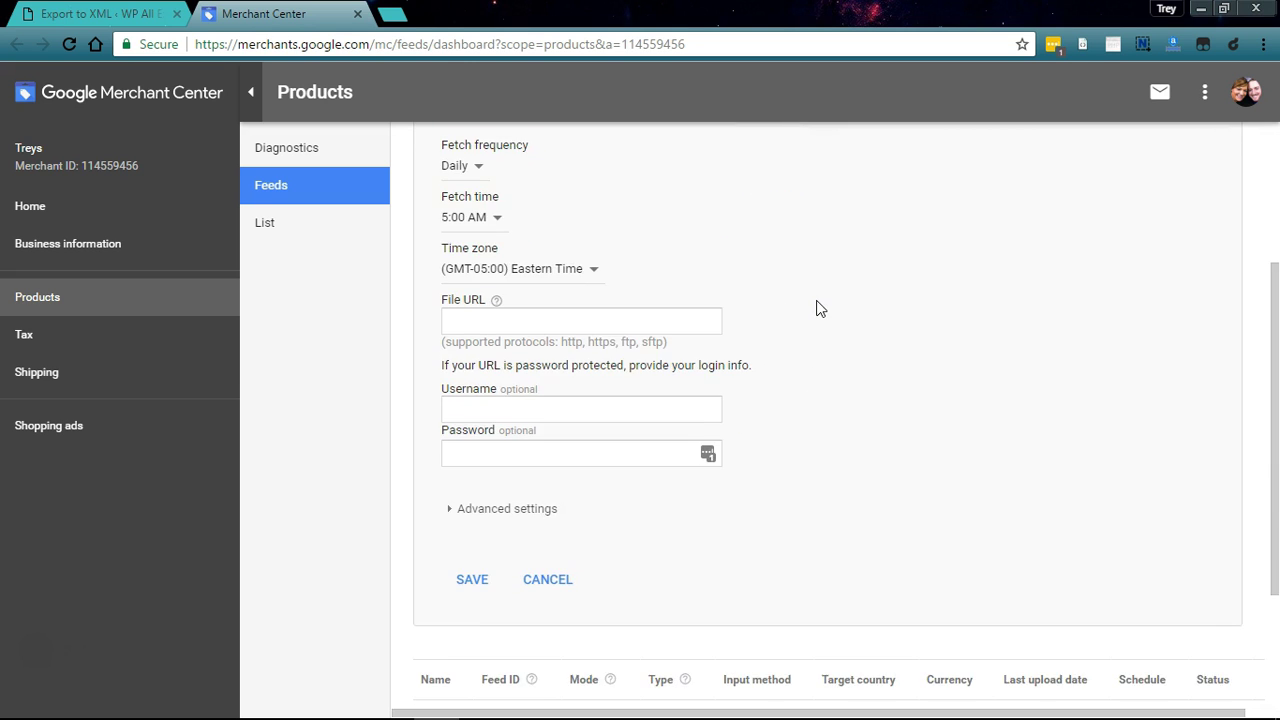
pyautogui.click(460, 220)
pyautogui.click(493, 148)
# Paste the copied Export Feed URL as the feed's File URL and save the new feed.
pyautogui.click(545, 328)
pyautogui.rightClick(542, 327)
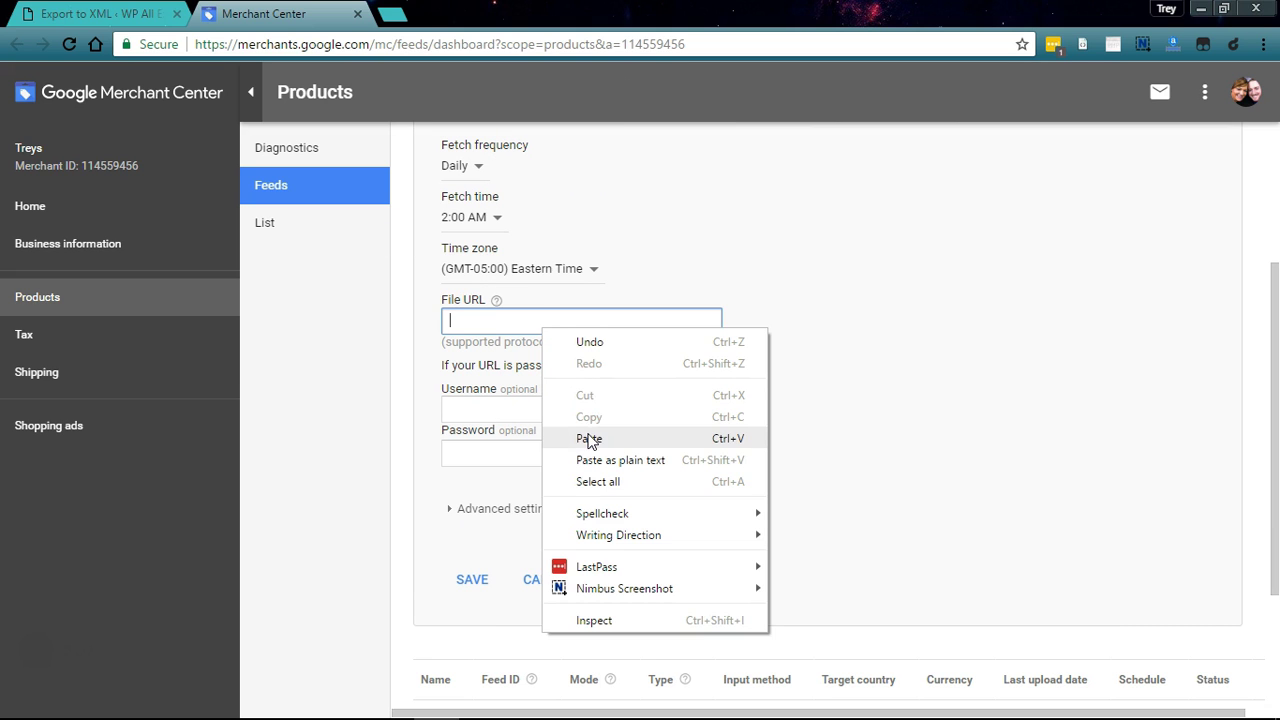
pyautogui.click(589, 439)
pyautogui.click(925, 369)
pyautogui.scroll(-1, 922, 367)
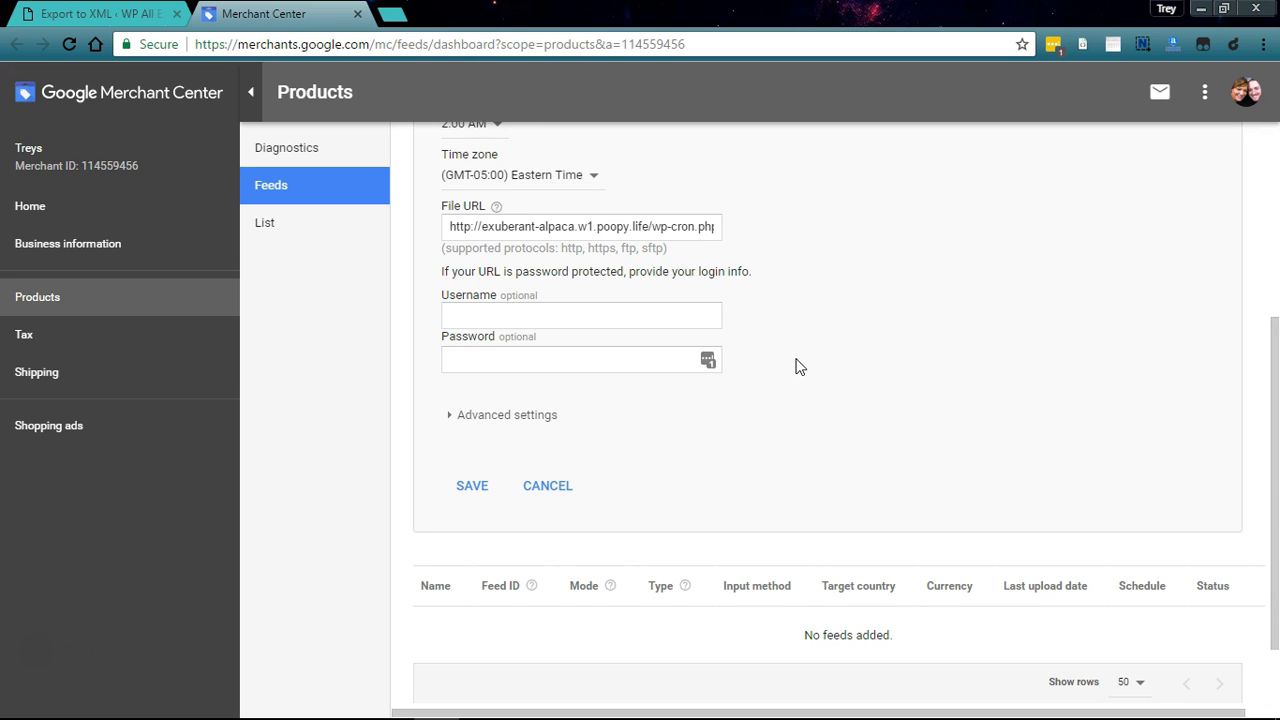
pyautogui.click(472, 486)
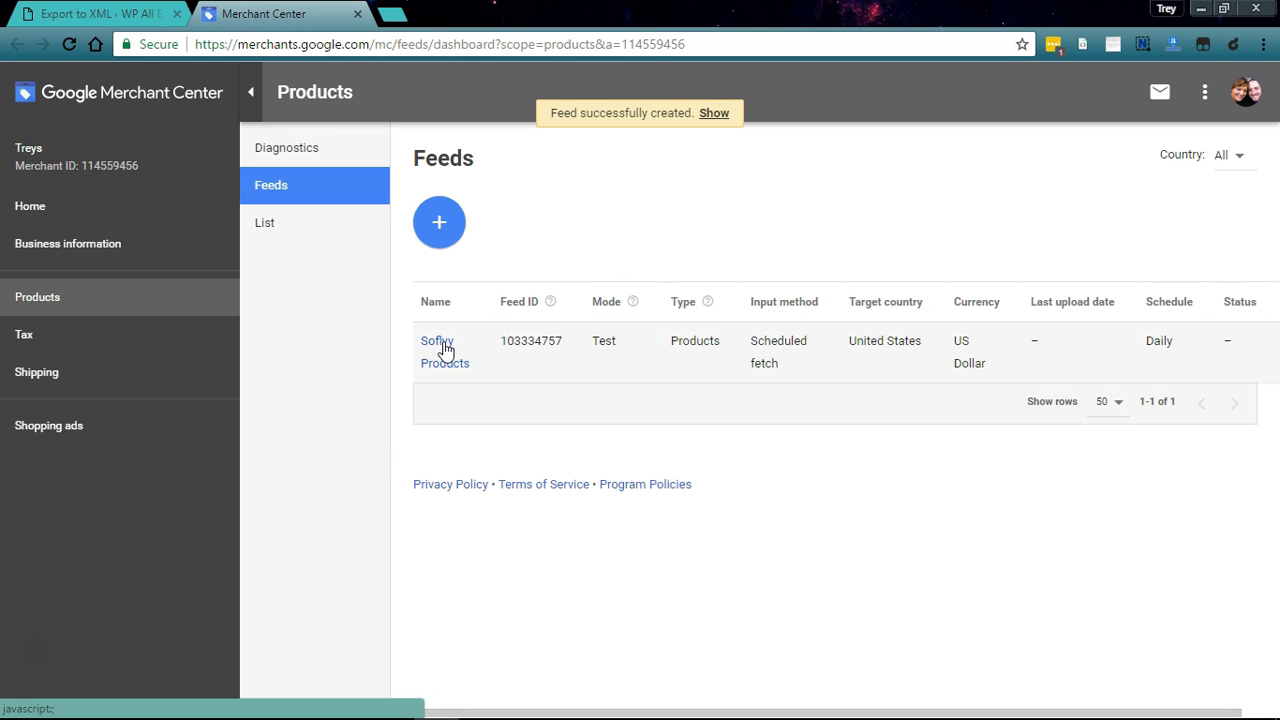
# Open the Soflyy Products feed and fetch its file immediately.
pyautogui.click(445, 350)
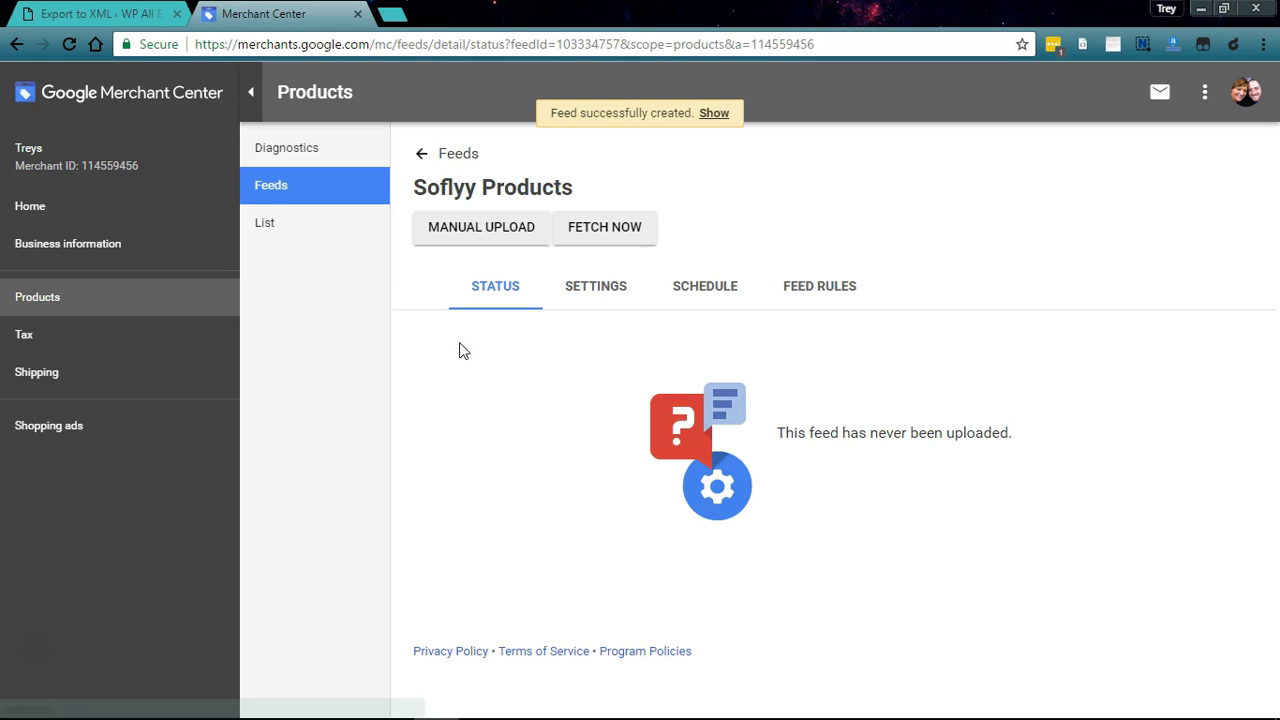
pyautogui.click(617, 233)
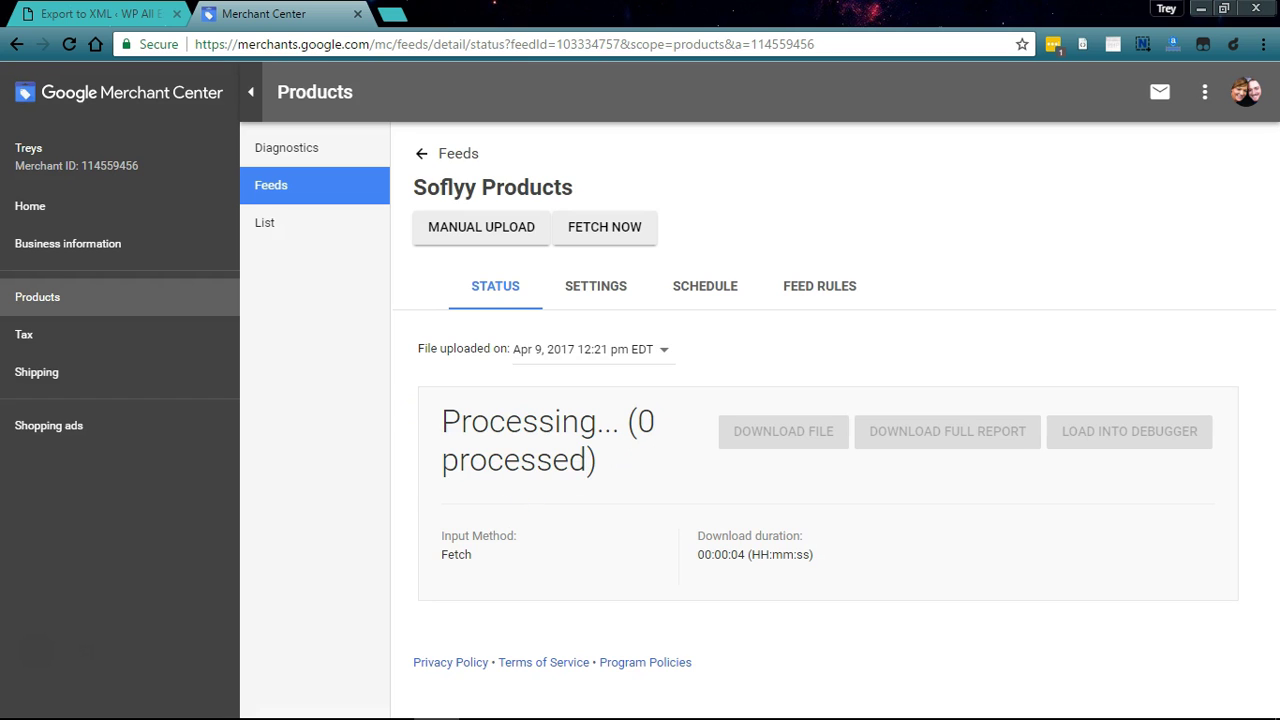
# Review the Soflyy Products feed's processing results and its fetch schedule settings.
pyautogui.moveTo(1276, 254); pyautogui.dragTo(1278, 342)
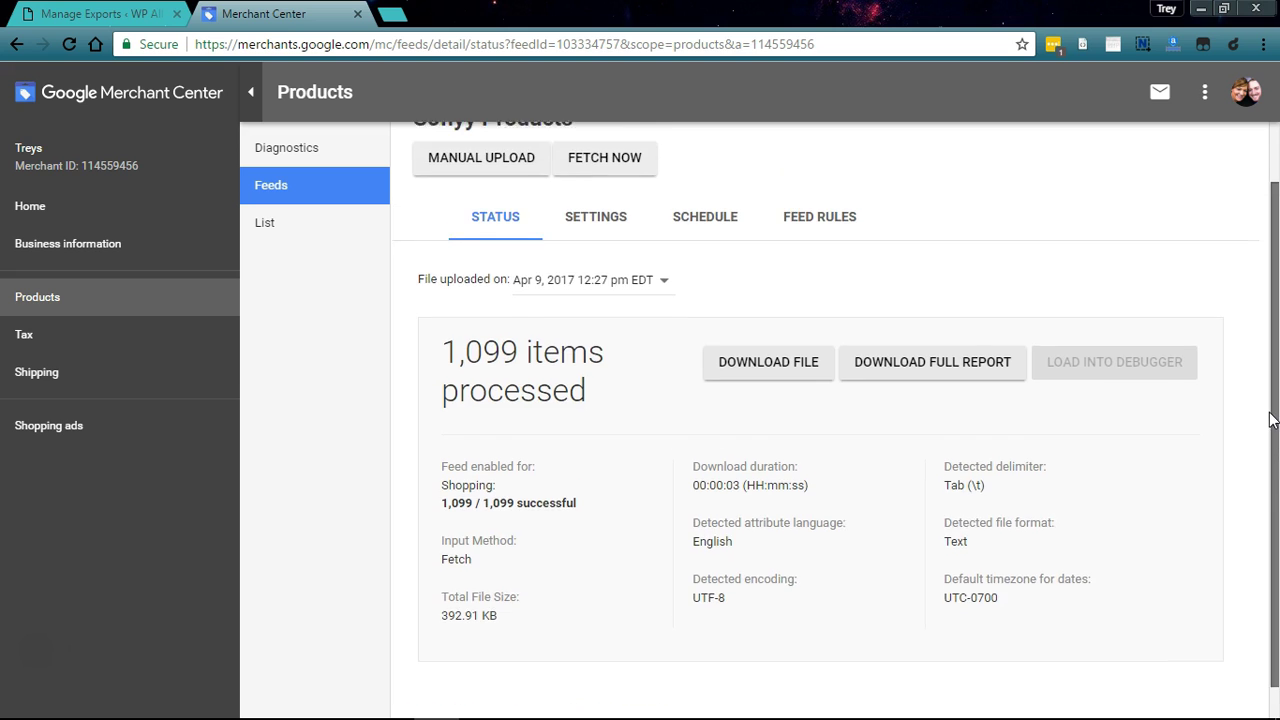
pyautogui.scroll(1, 1270, 418)
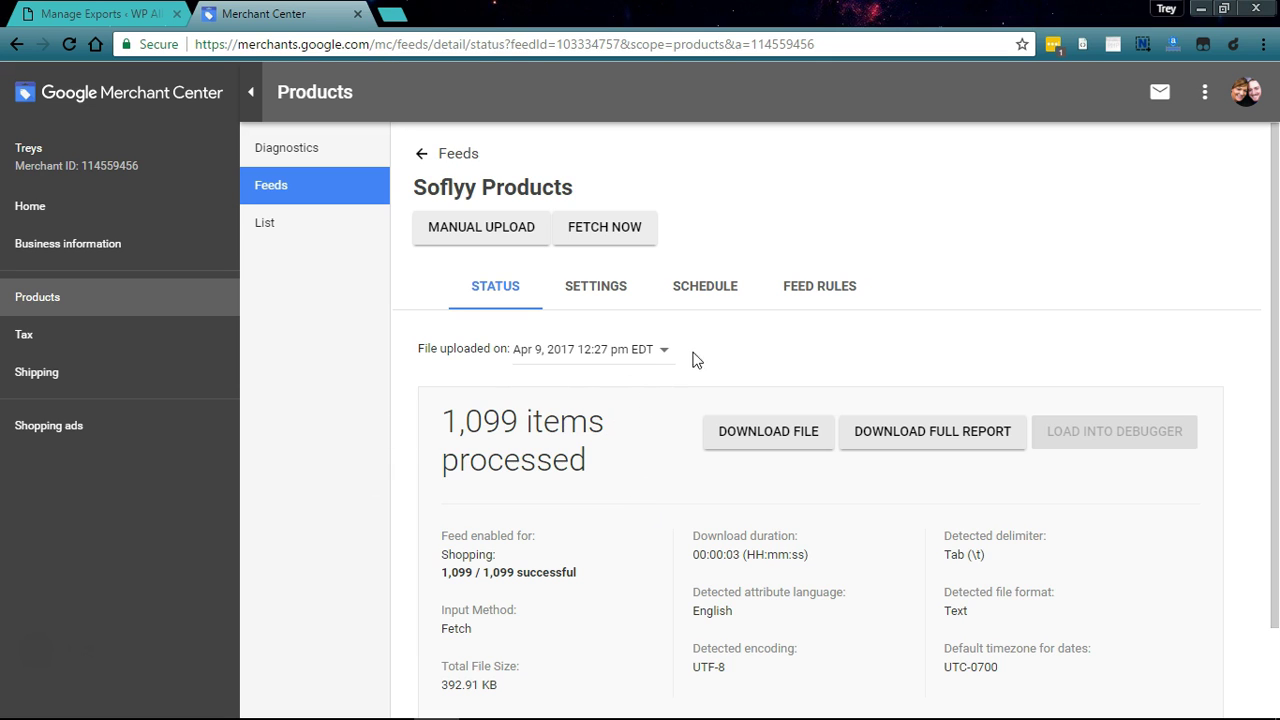
pyautogui.click(707, 290)
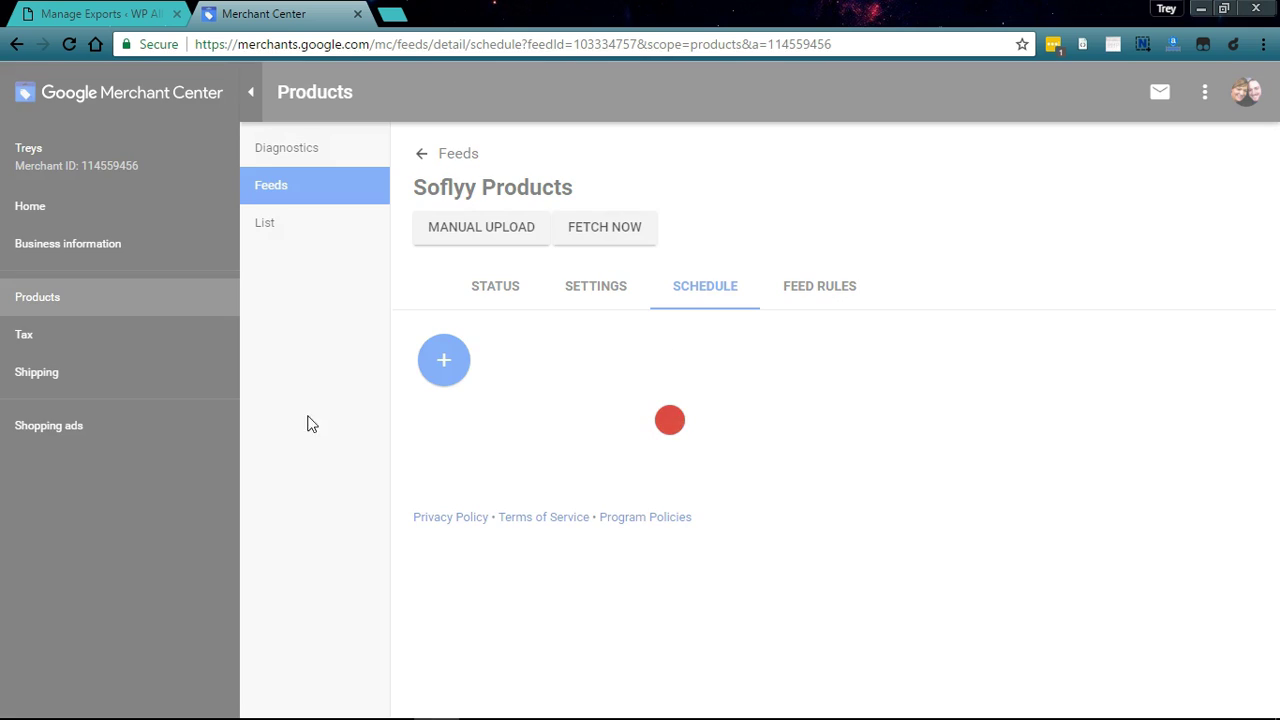
pyautogui.scroll(-1, 566, 402)
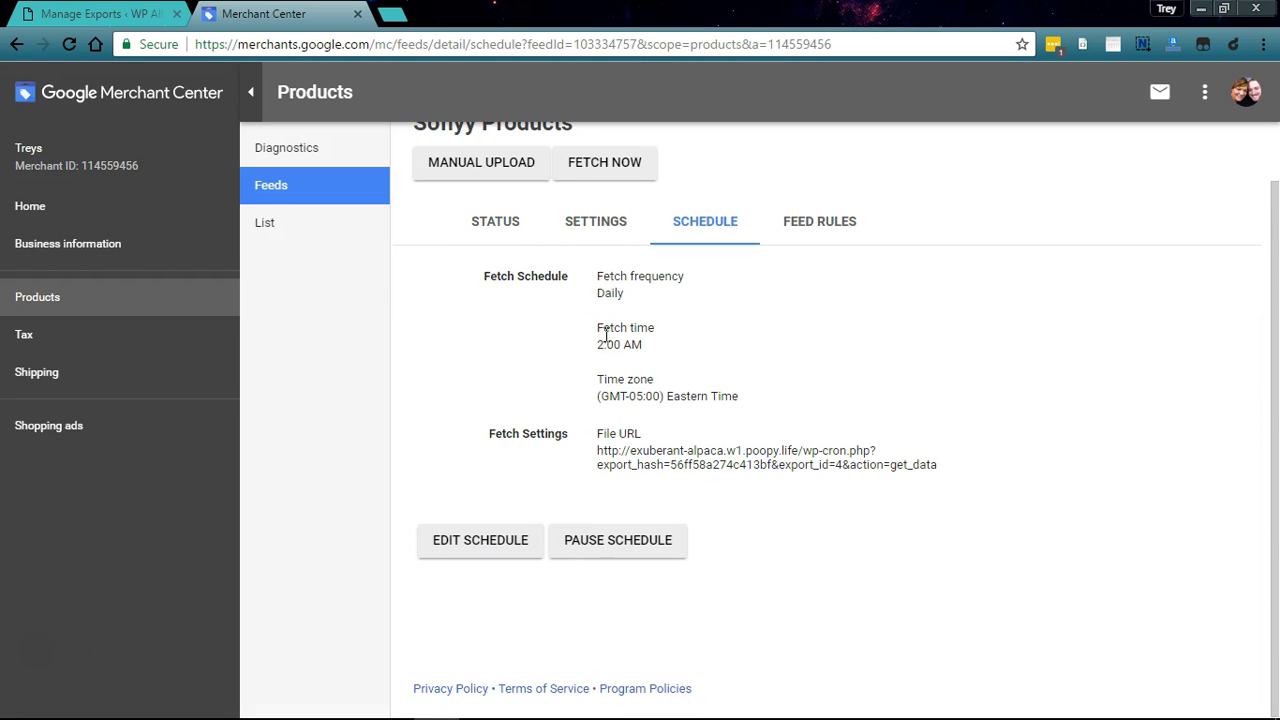